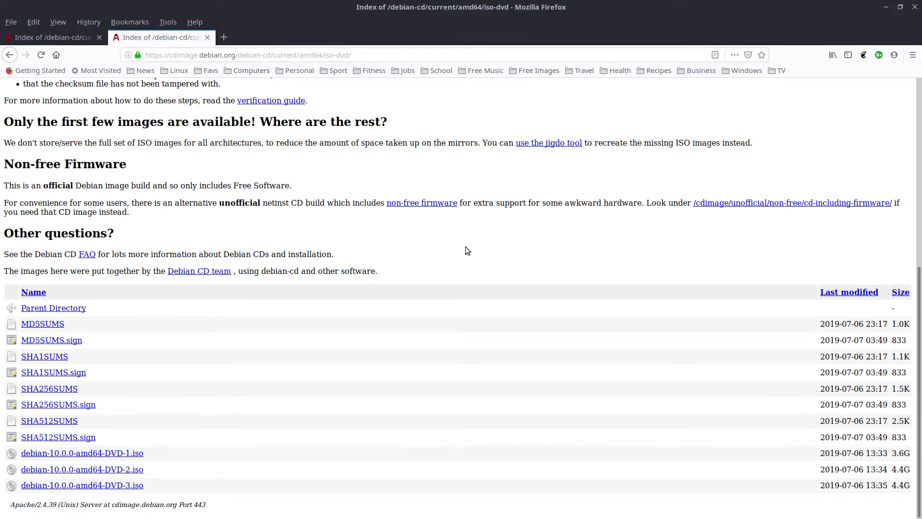
pyautogui.click(48, 38)
pyautogui.scroll(-3, 315, 208)
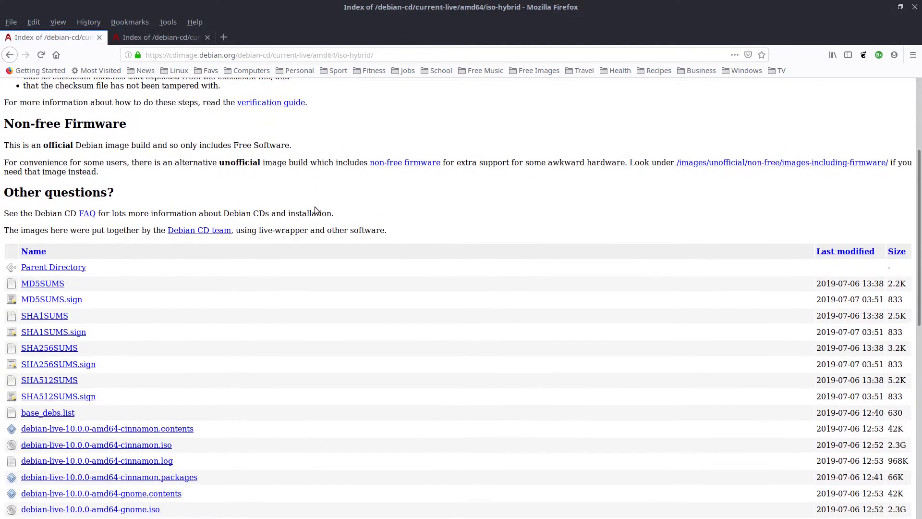
pyautogui.scroll(-5, 315, 210)
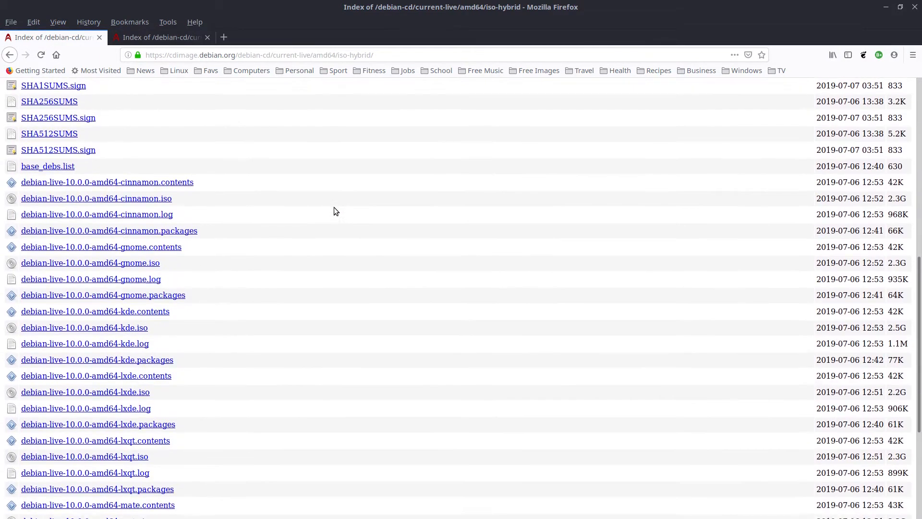
pyautogui.scroll(-1, 335, 211)
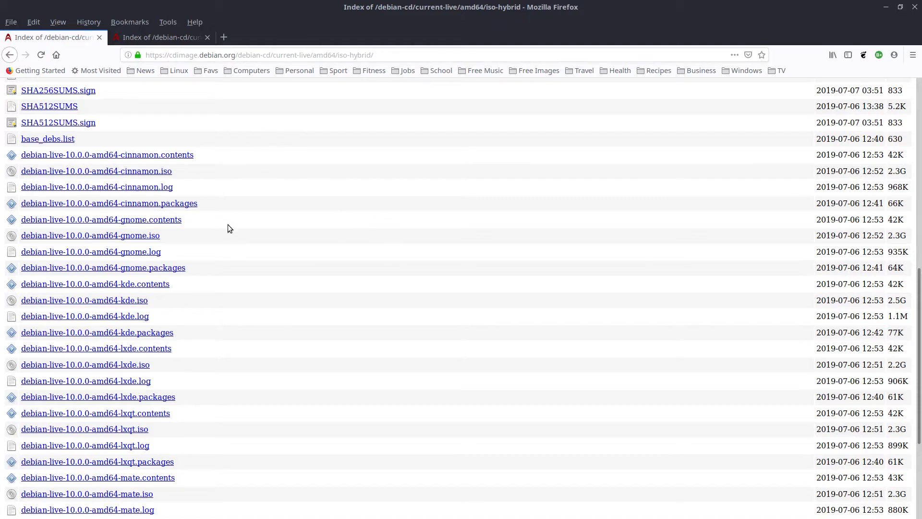
pyautogui.scroll(-2, 228, 224)
pyautogui.scroll(-4, 289, 223)
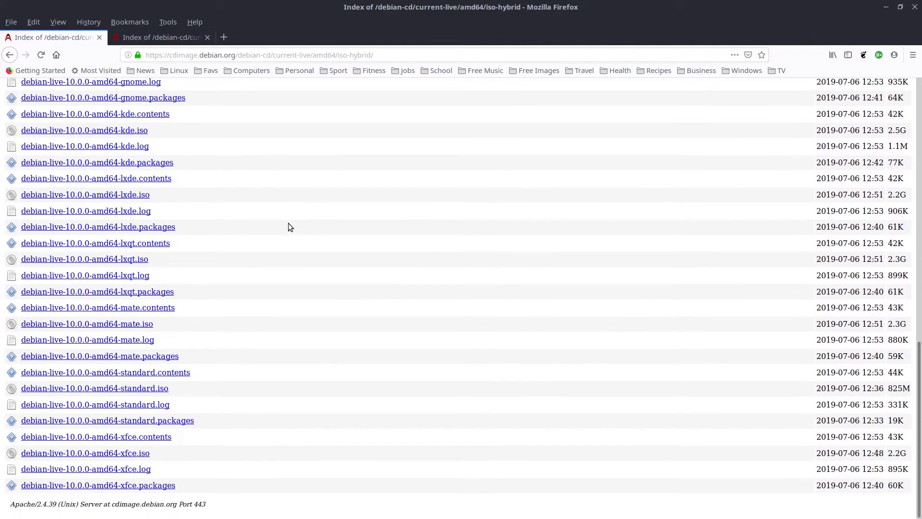
pyautogui.scroll(5, 259, 342)
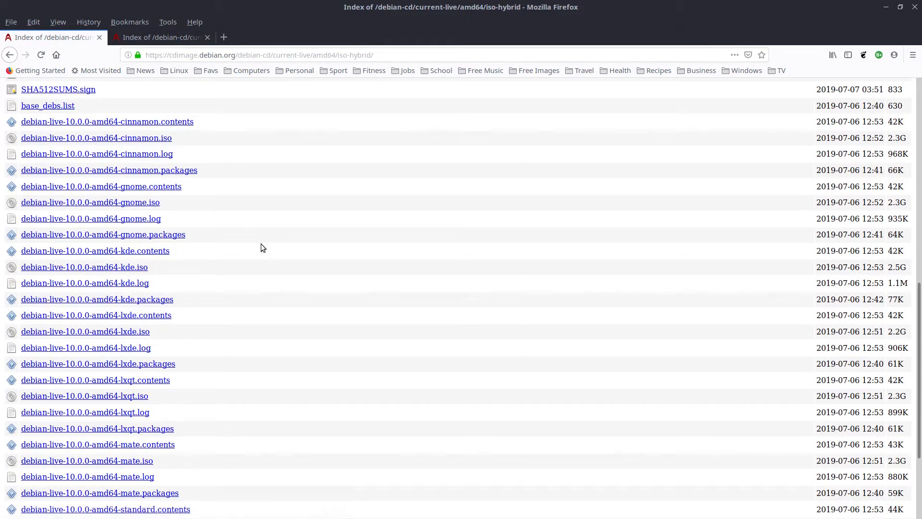
pyautogui.scroll(-4, 261, 244)
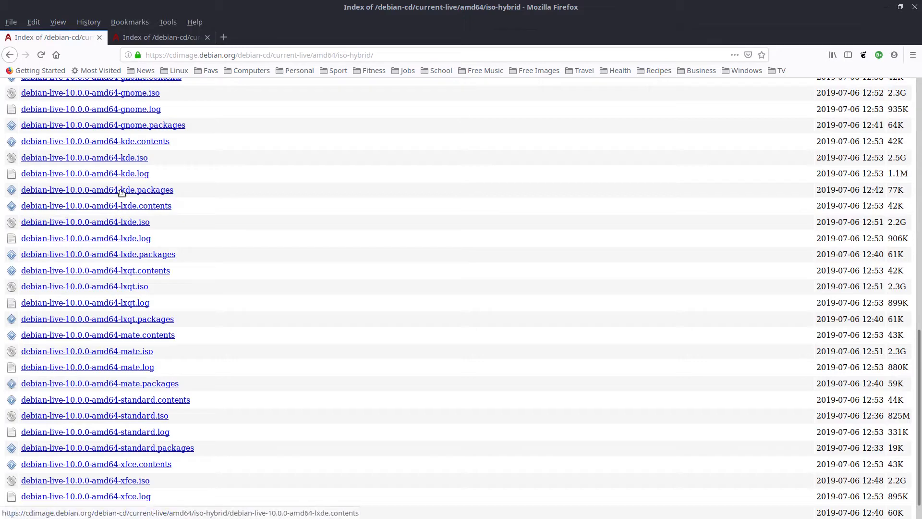
pyautogui.scroll(7, 258, 166)
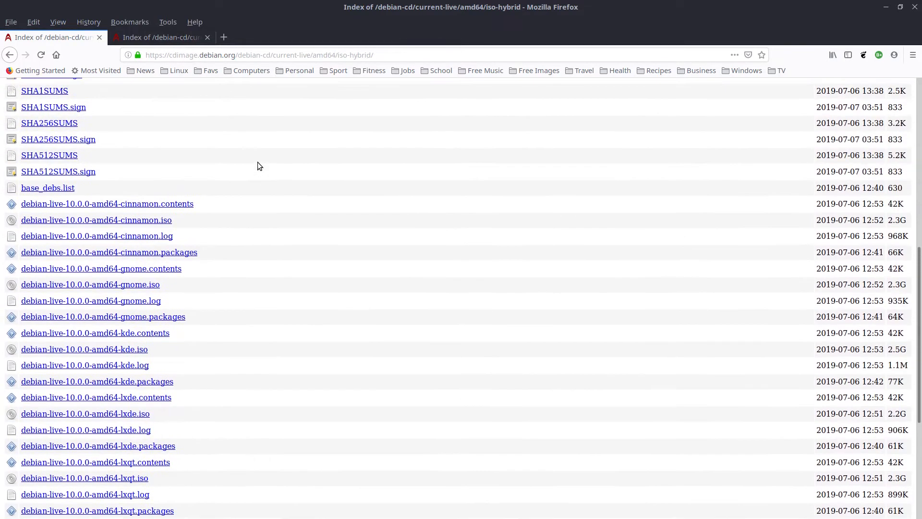
pyautogui.scroll(5, 258, 166)
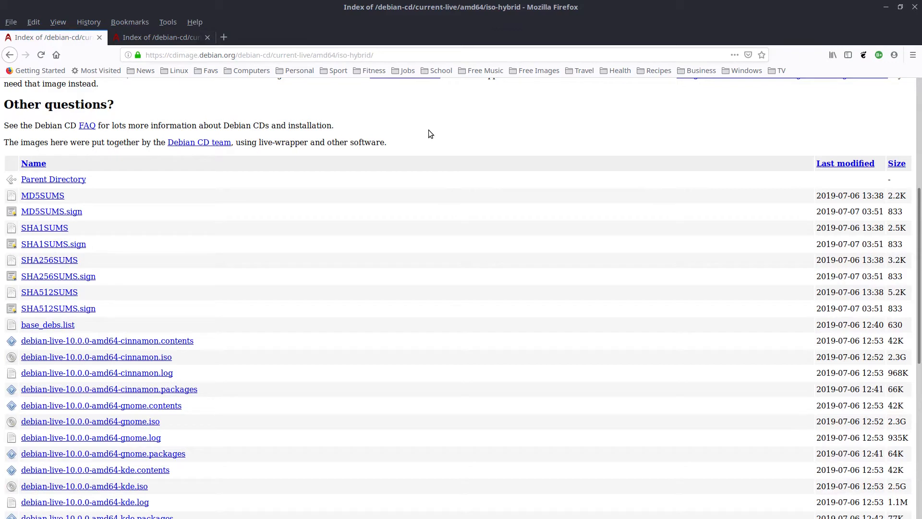
pyautogui.click(887, 7)
pyautogui.scroll(3, 211, 205)
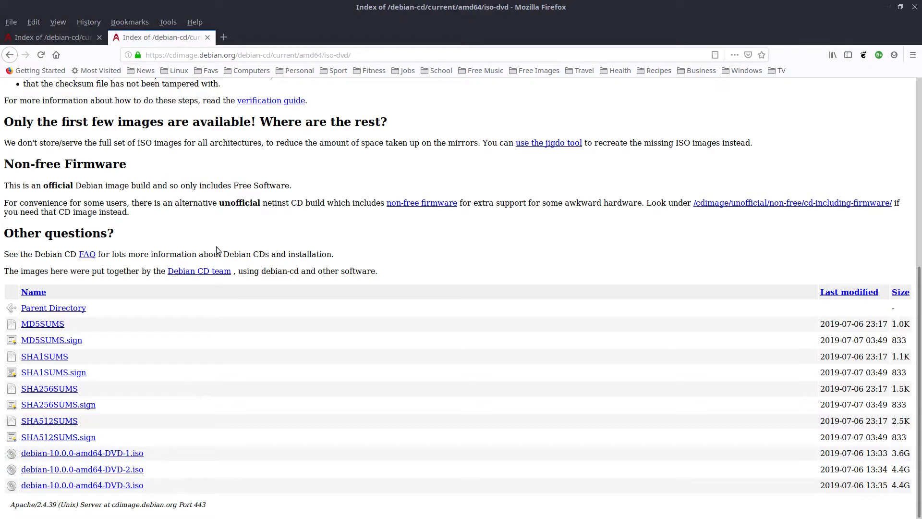
# Switch Firefox to the tab listing the Debian live iso-hybrid images.
pyautogui.click(53, 37)
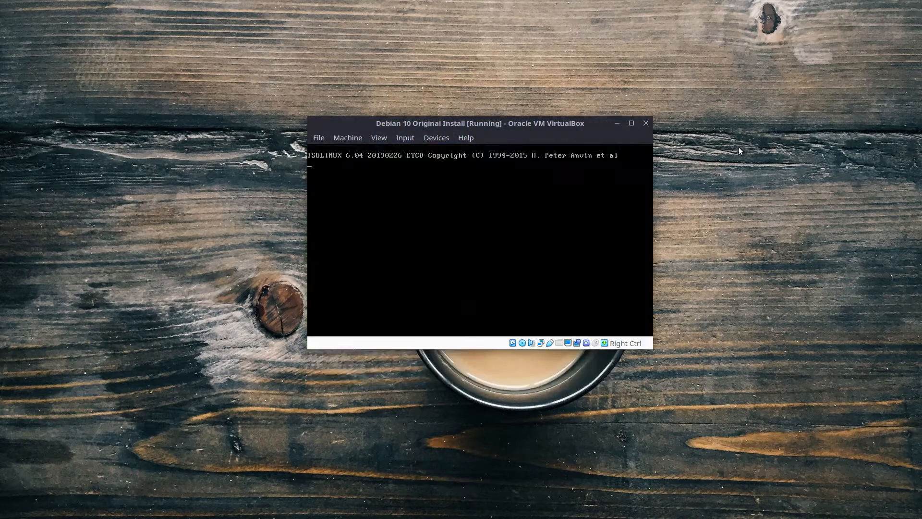
# Choose the text-mode Install boot entry, switch the VM to scaled mode, and launch it.
pyautogui.press('Down')
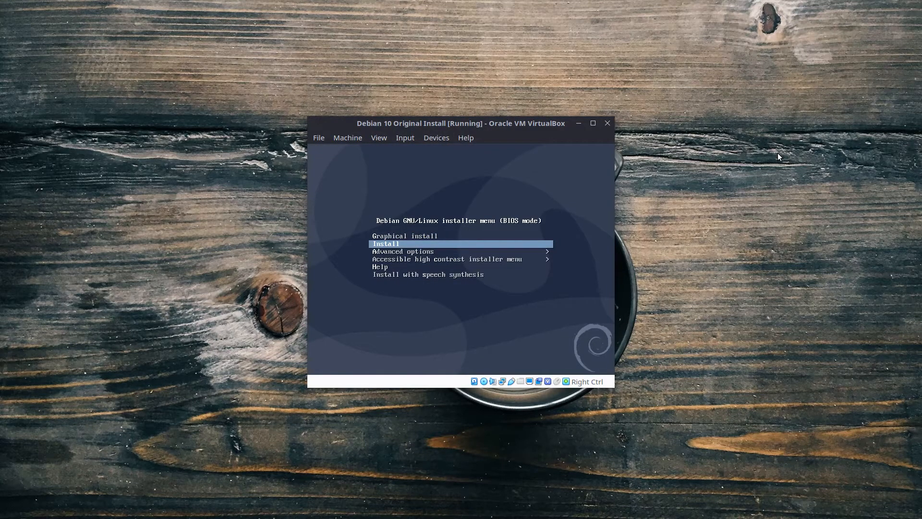
pyautogui.press('Up')
pyautogui.press('Down')
pyautogui.hotkey('ctrl', 'c')
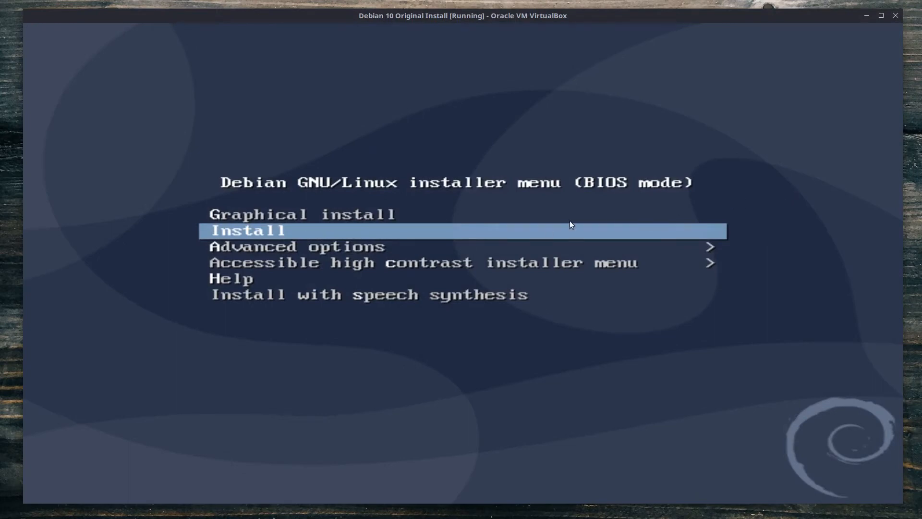
pyautogui.press('Return')
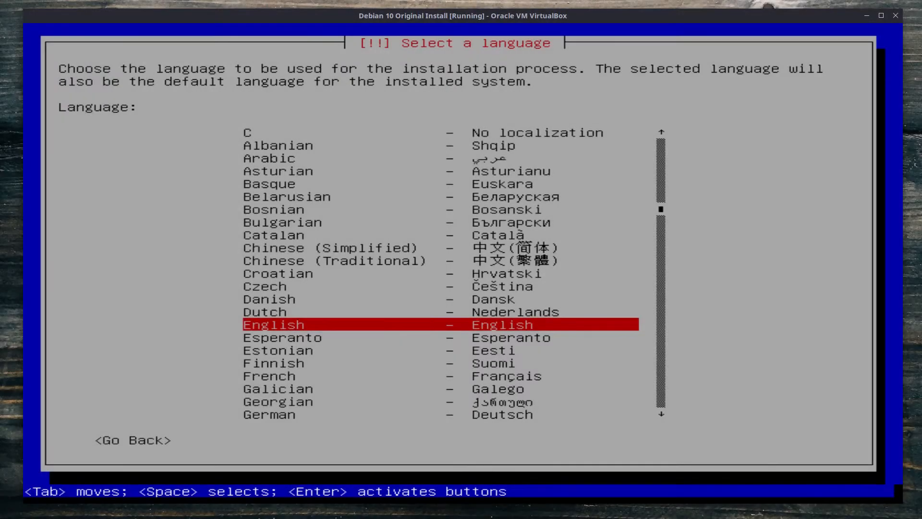
# Pick English as the language, Australia as the location, and the American English keymap.
pyautogui.press('Return')
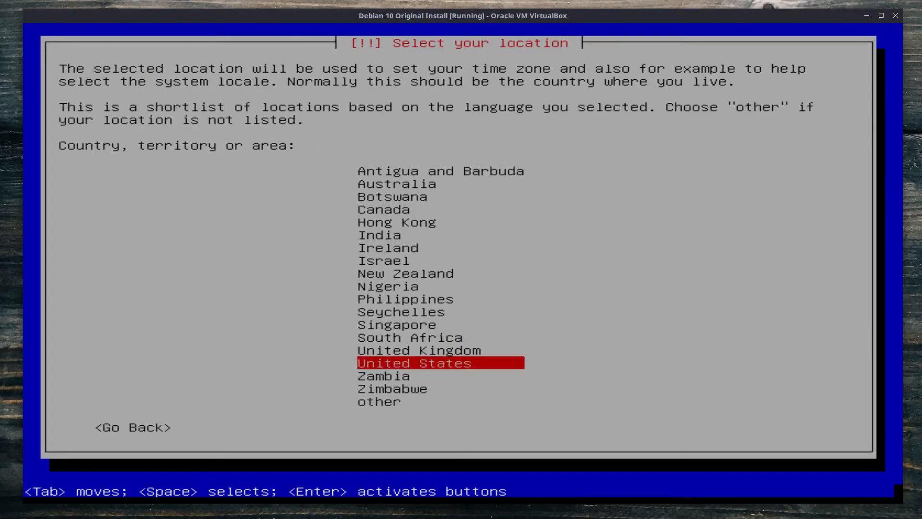
pyautogui.press('Up')
pyautogui.press('Up')
pyautogui.press('Up')
pyautogui.press('Up')
pyautogui.press('Up')
pyautogui.press('Up')
pyautogui.press('Up')
pyautogui.press('Up')
pyautogui.press('Up')
pyautogui.press('Up')
pyautogui.press('Up')
pyautogui.press('Up')
pyautogui.press('Up')
pyautogui.press('Up')
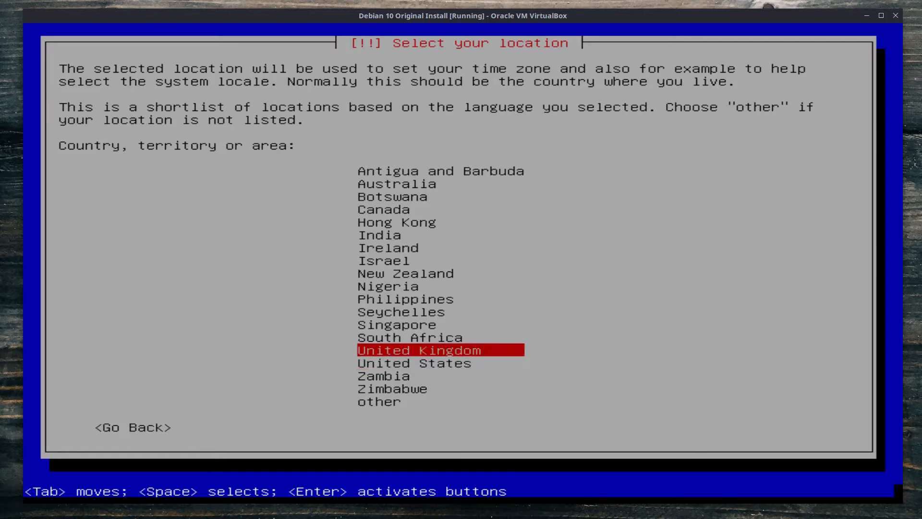
pyautogui.press('Return')
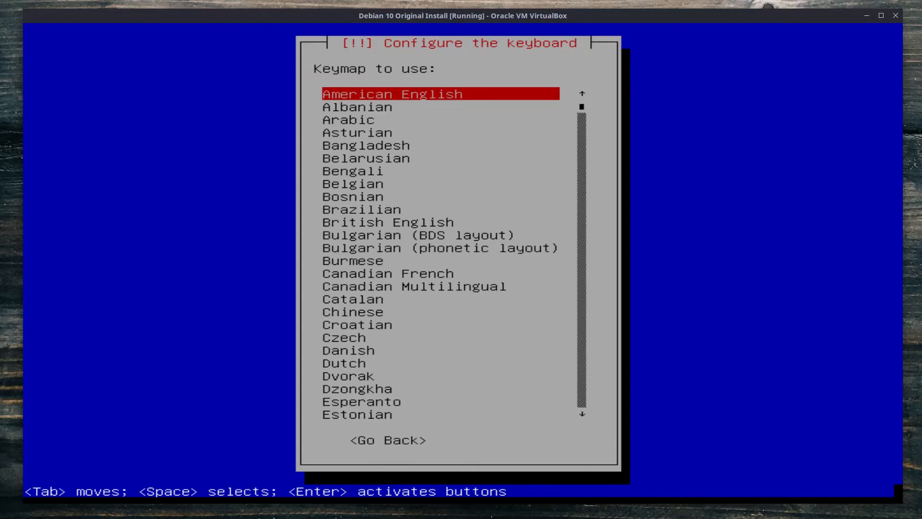
pyautogui.press('Return')
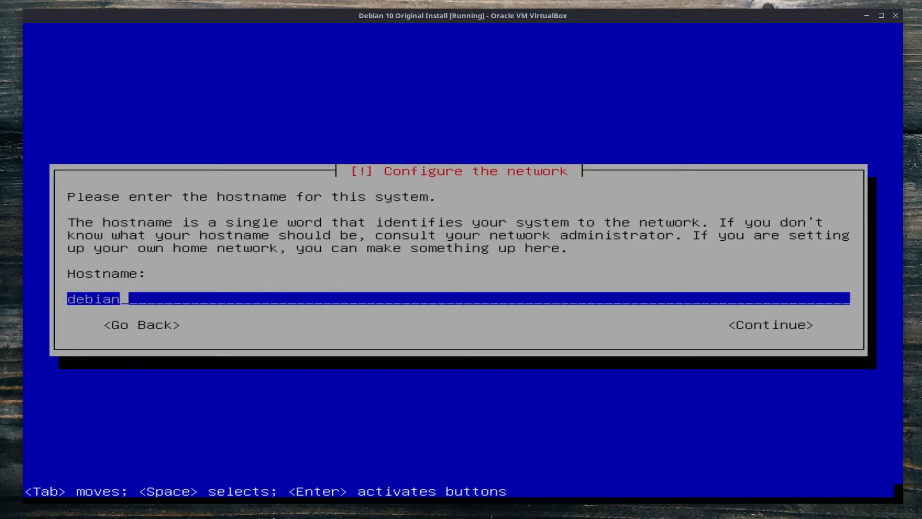
# Set the hostname to debian-original and continue with an empty domain name.
pyautogui.write('-vi')
pyautogui.press('BackSpace')
pyautogui.press('BackSpace')
pyautogui.write('original')
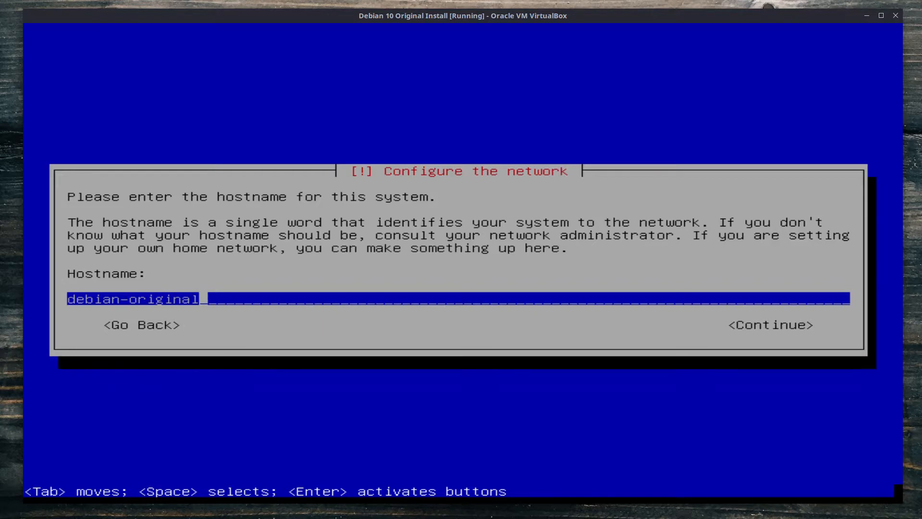
pyautogui.press('Tab')
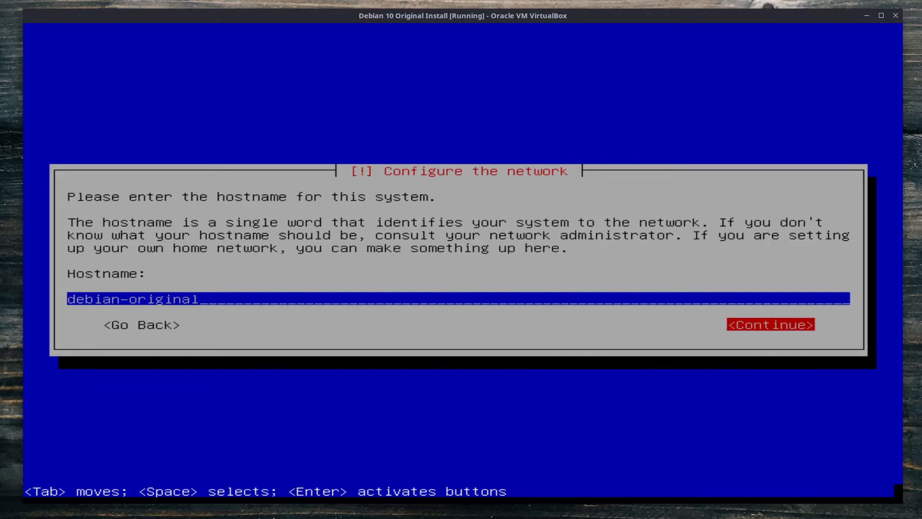
pyautogui.press('Return')
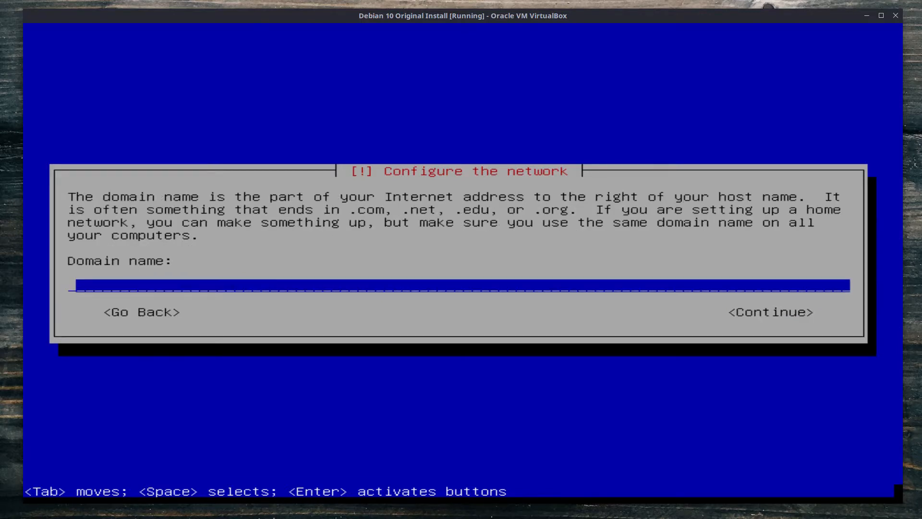
pyautogui.press('Tab')
pyautogui.press('Return')
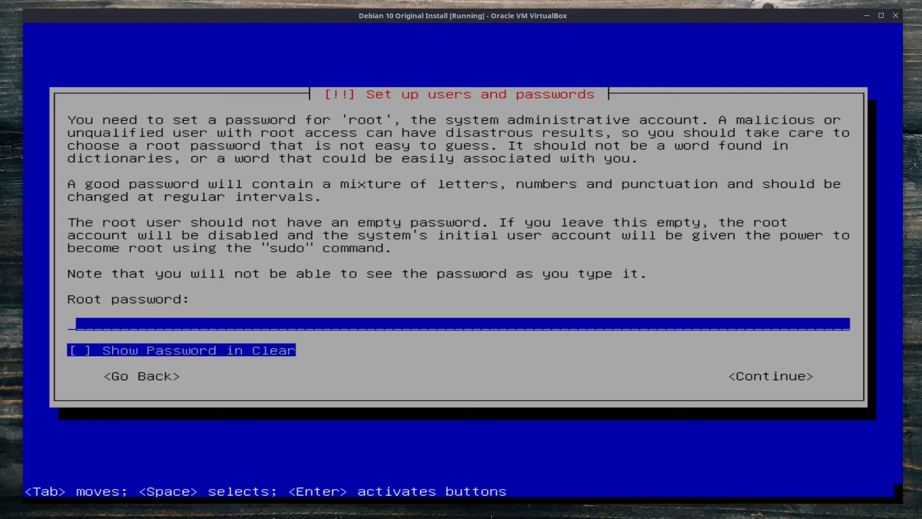
# Enter and verify the root password.
pyautogui.press('Tab')
pyautogui.press('Tab')
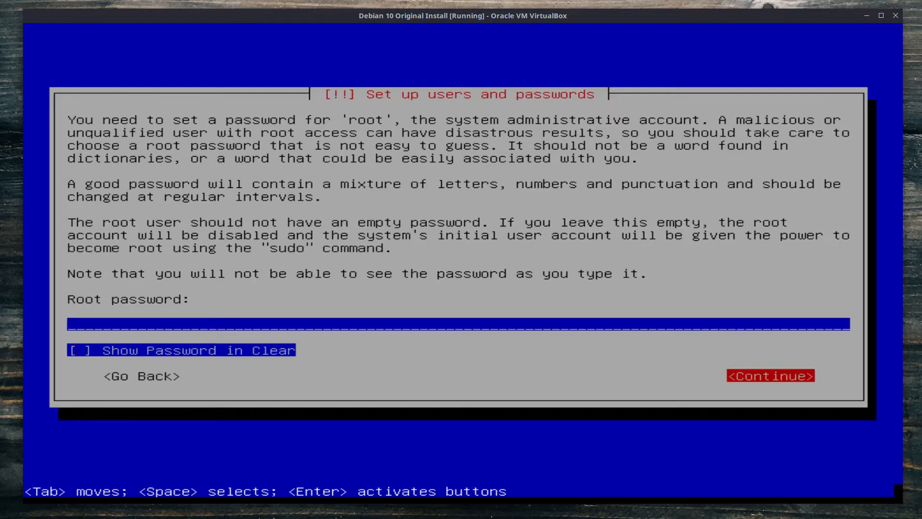
pyautogui.press('Return')
pyautogui.press('Tab')
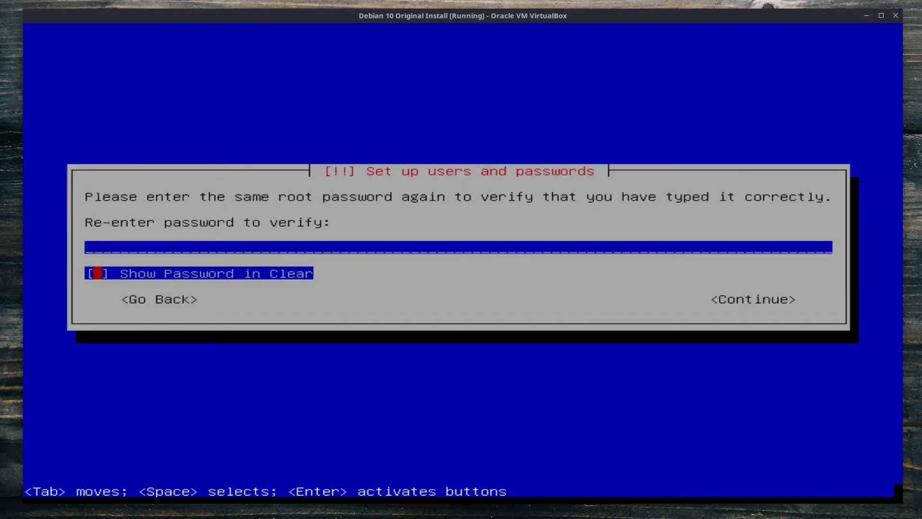
pyautogui.press('Tab')
pyautogui.press('Return')
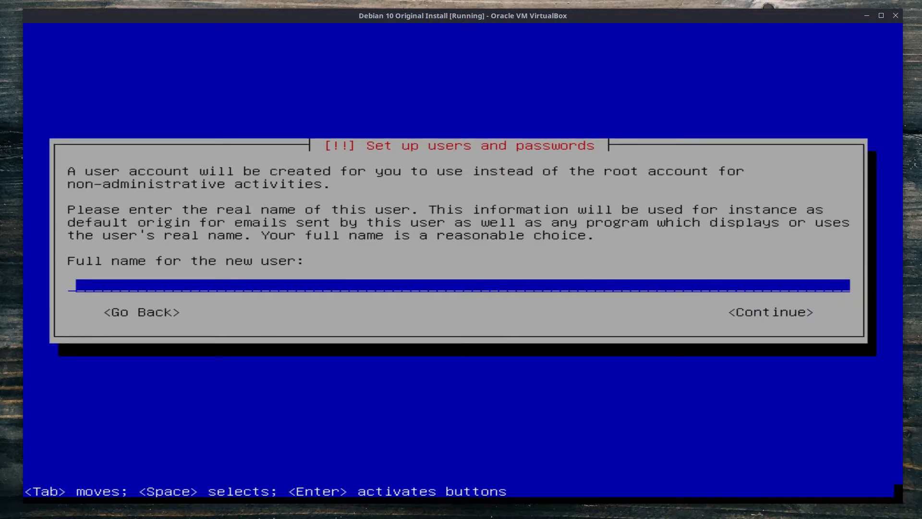
# Enter the new user's full name and accept the suggested username.
pyautogui.write('Colin')
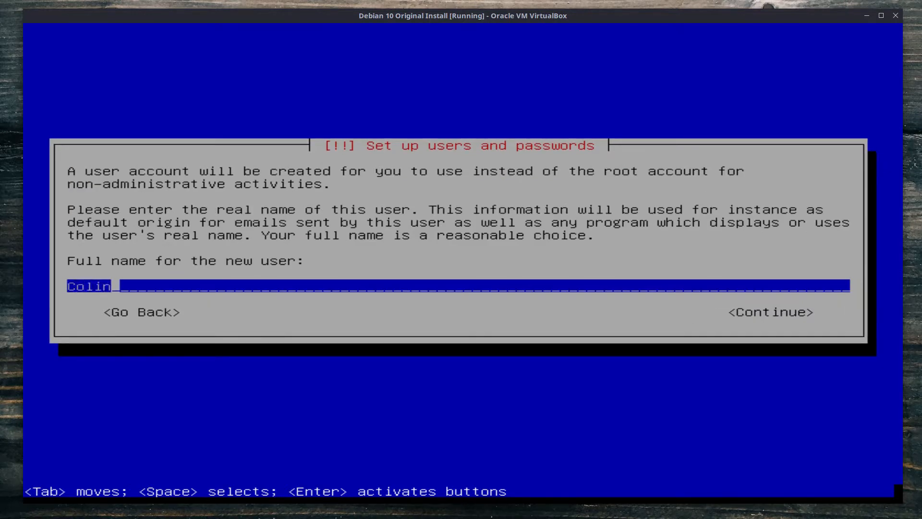
pyautogui.write(' Brash')
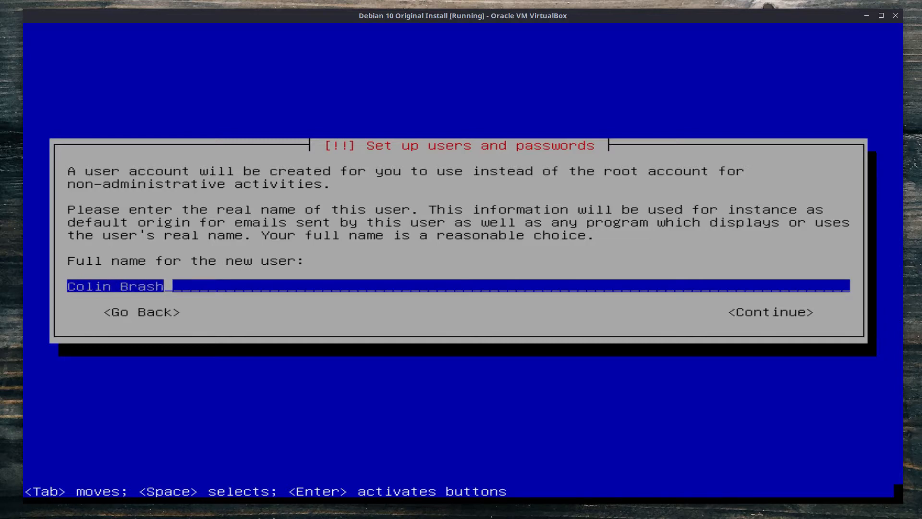
pyautogui.press('Tab')
pyautogui.press('Return')
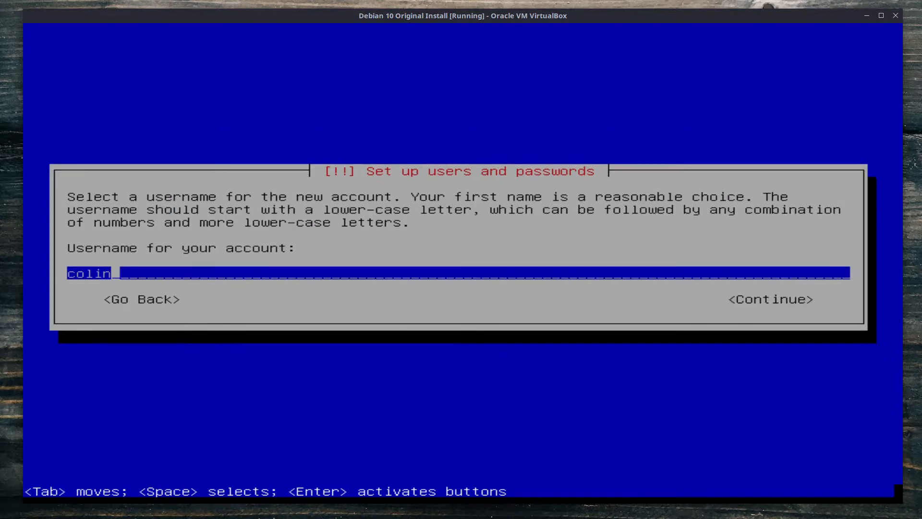
pyautogui.press('Tab')
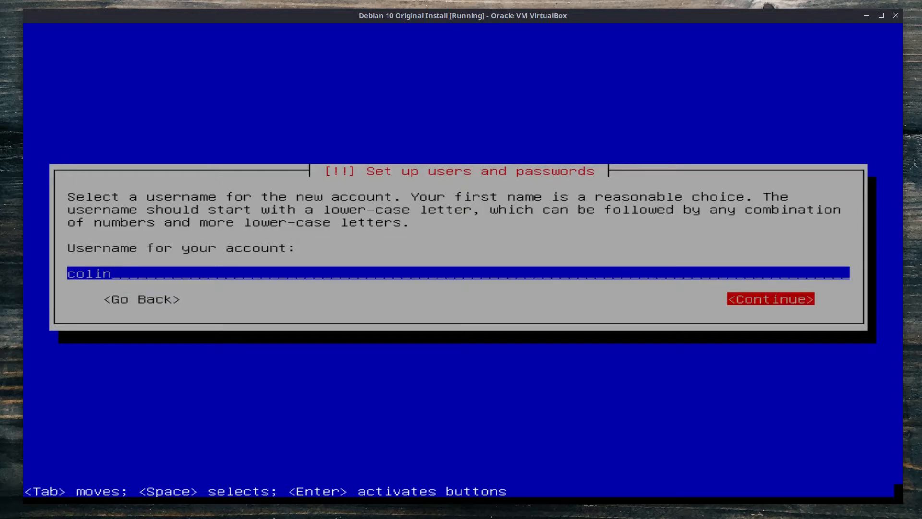
pyautogui.press('Return')
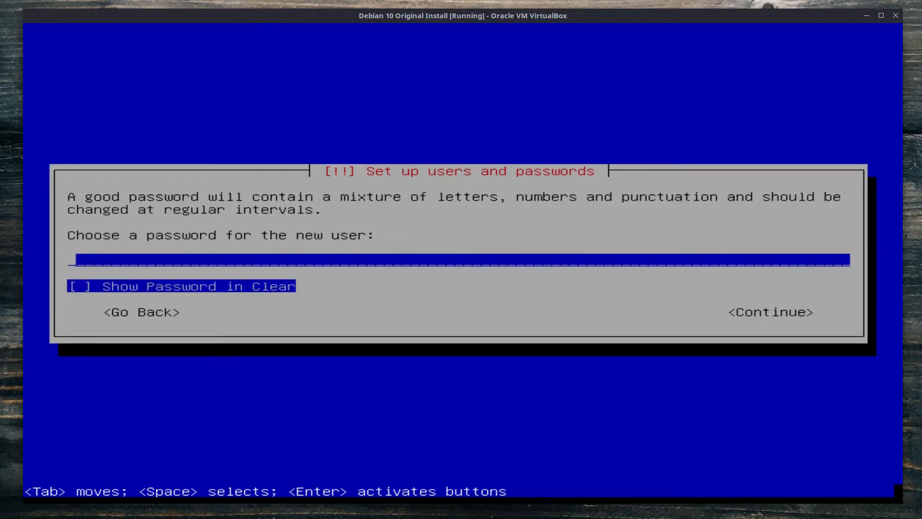
# Type the new user's password and enter it again to verify.
pyautogui.write('*')
pyautogui.press('BackSpace')
pyautogui.write('******')
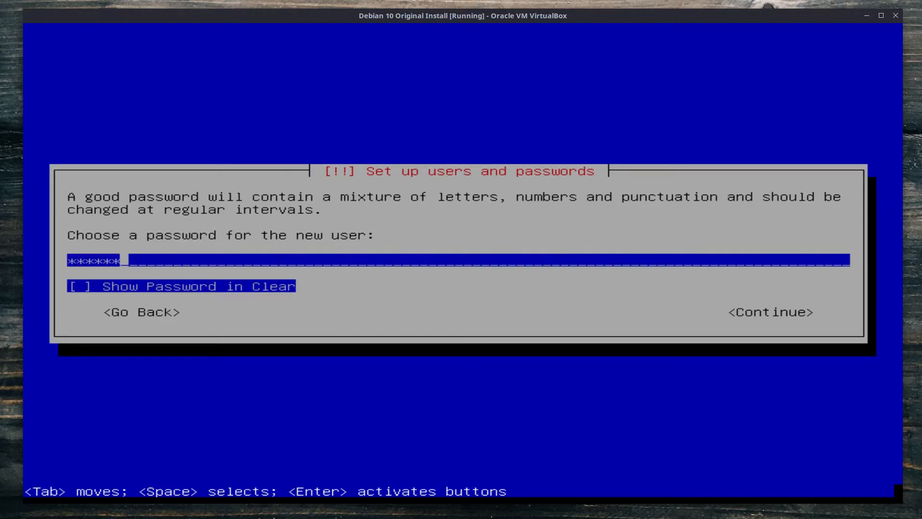
pyautogui.press('Tab')
pyautogui.press('Tab')
pyautogui.press('Return')
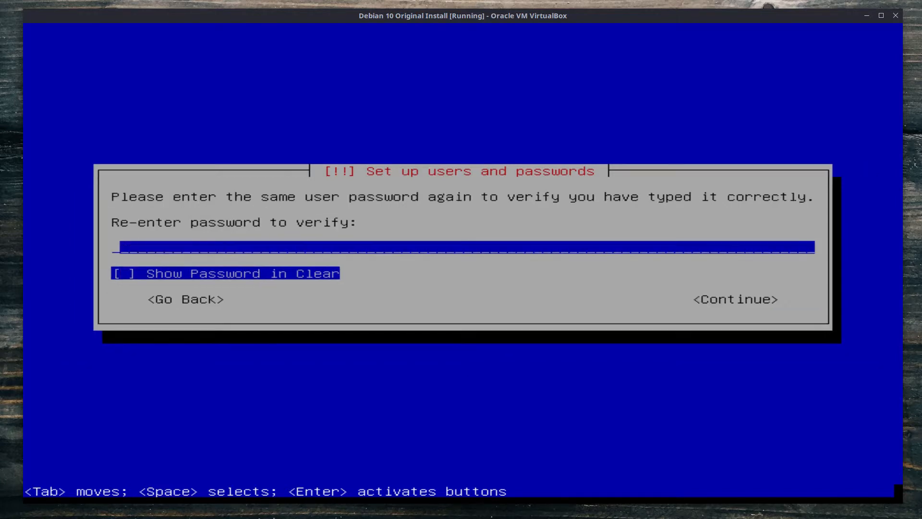
pyautogui.write('******')
pyautogui.press('Tab')
pyautogui.press('Tab')
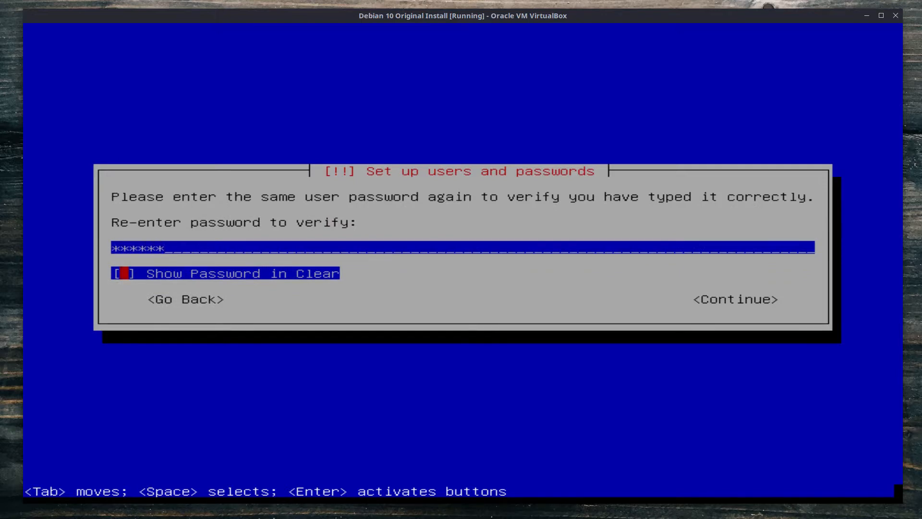
pyautogui.press('Return')
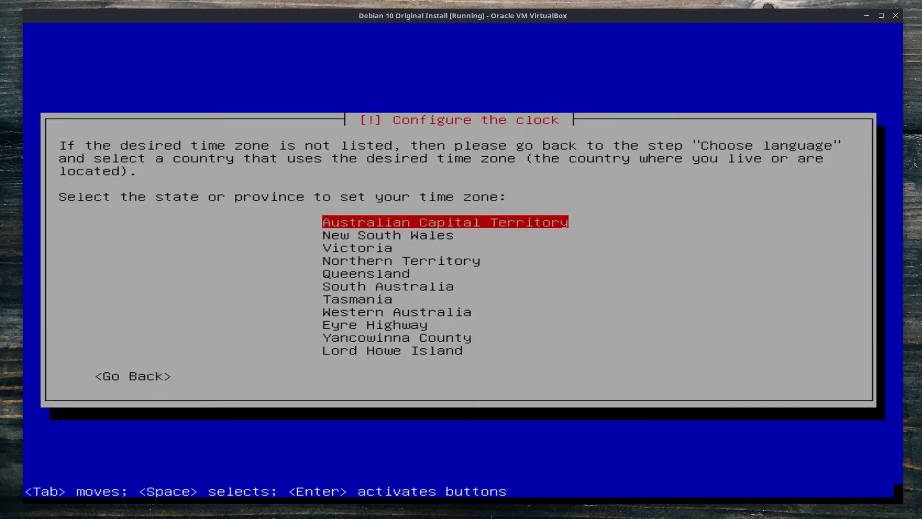
# Choose Western Australia from the state list as the time zone.
pyautogui.press('Down')
pyautogui.press('Down')
pyautogui.press('Down')
pyautogui.press('Down')
pyautogui.press('Down')
pyautogui.press('Down')
pyautogui.press('Down')
pyautogui.press('Down')
pyautogui.press('Down')
pyautogui.press('Down')
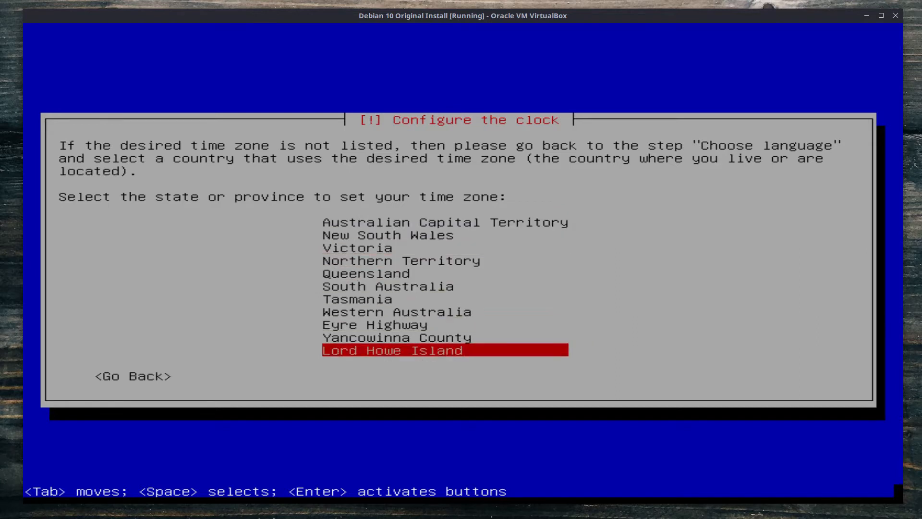
pyautogui.press('Up')
pyautogui.press('Up')
pyautogui.press('Up')
pyautogui.press('Return')
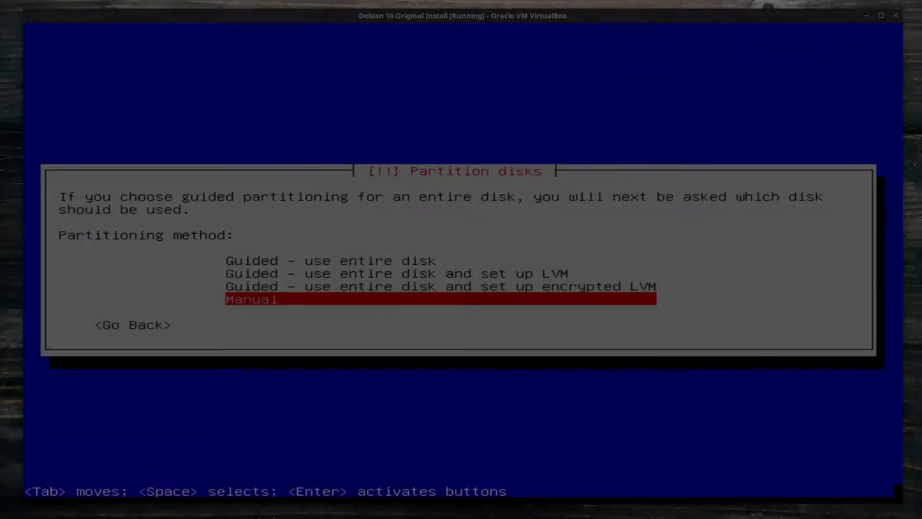
# Choose guided partitioning of the entire disk on the 17.8 GB sda drive.
pyautogui.press('Up')
pyautogui.press('Up')
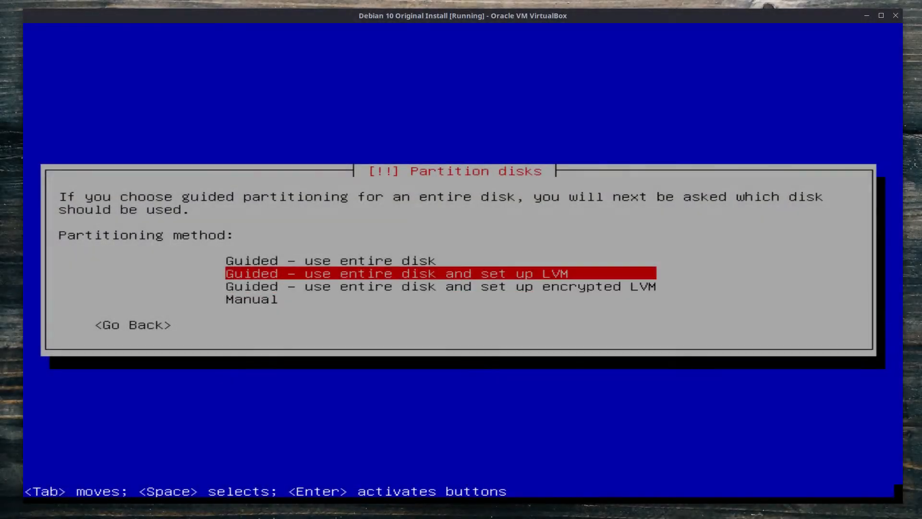
pyautogui.press('Up')
pyautogui.press('Down')
pyautogui.press('Down')
pyautogui.press('Down')
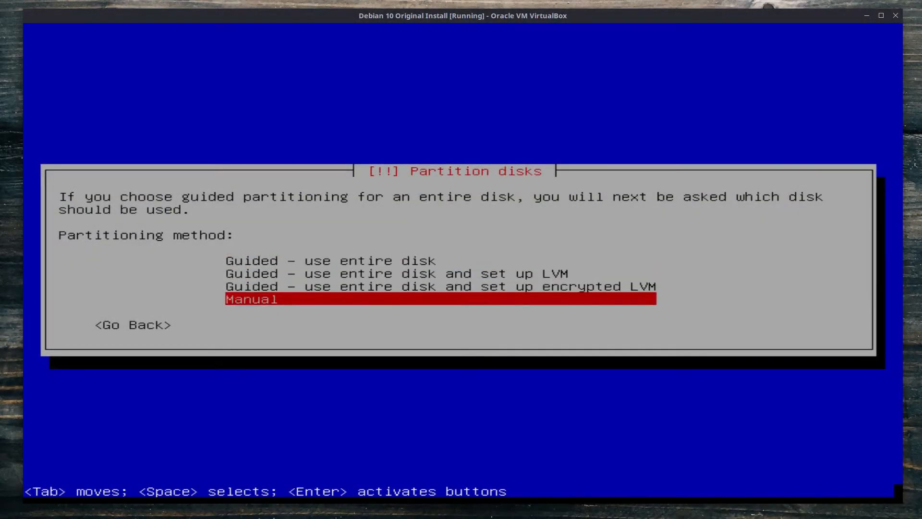
pyautogui.press('Up')
pyautogui.press('Up')
pyautogui.press('Up')
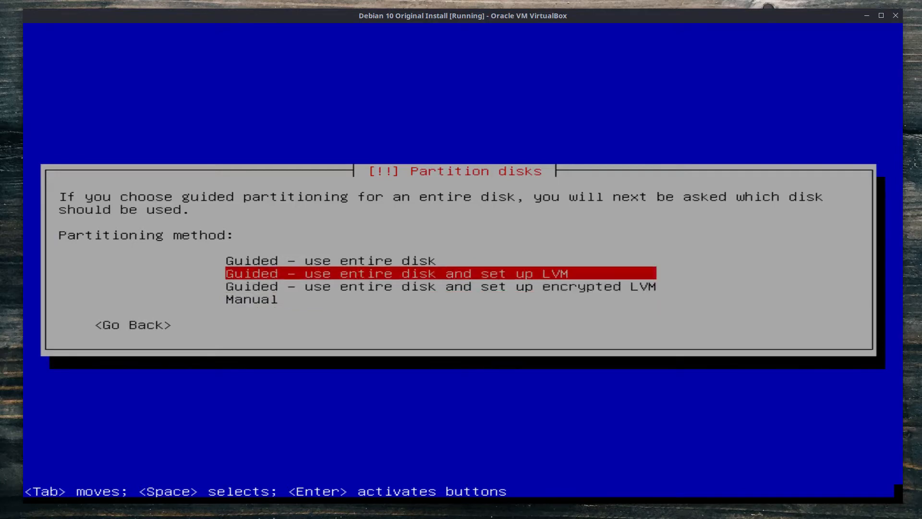
pyautogui.press('Return')
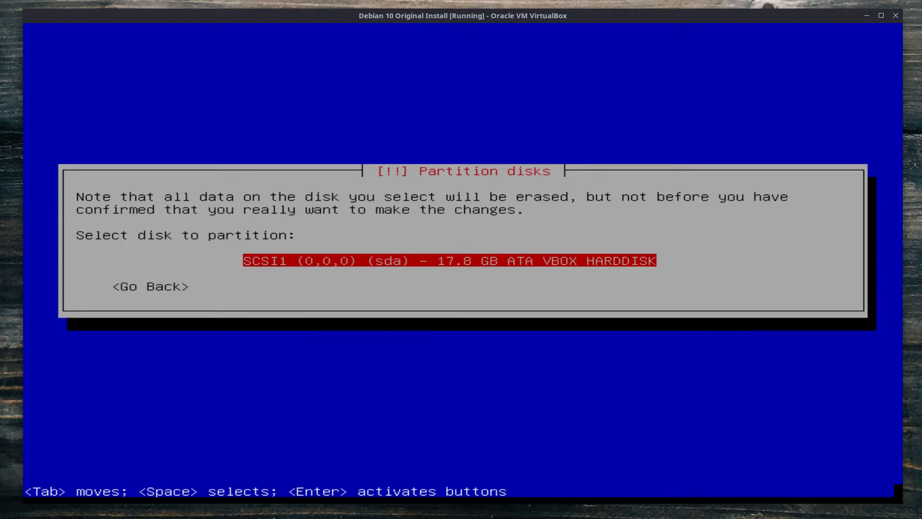
pyautogui.press('Return')
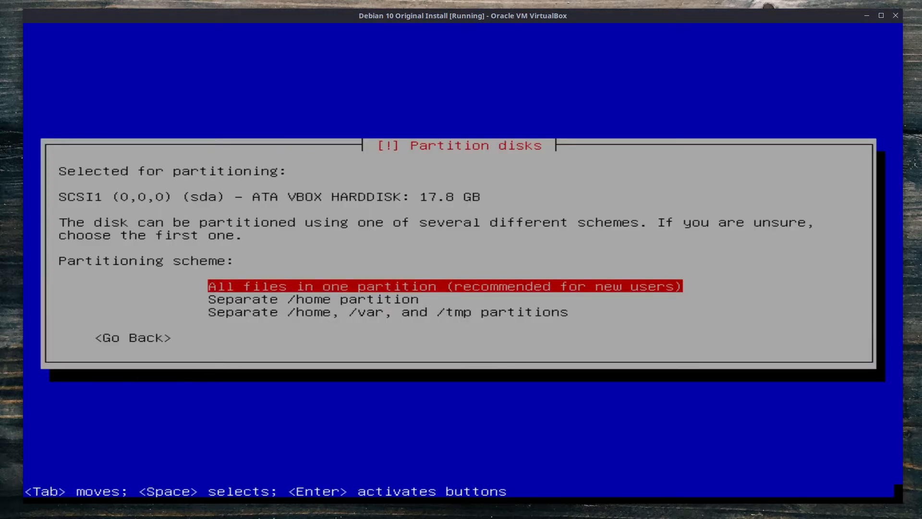
# Use the all-files-in-one-partition scheme, finish partitioning, and confirm writing changes to disk.
pyautogui.press('Down')
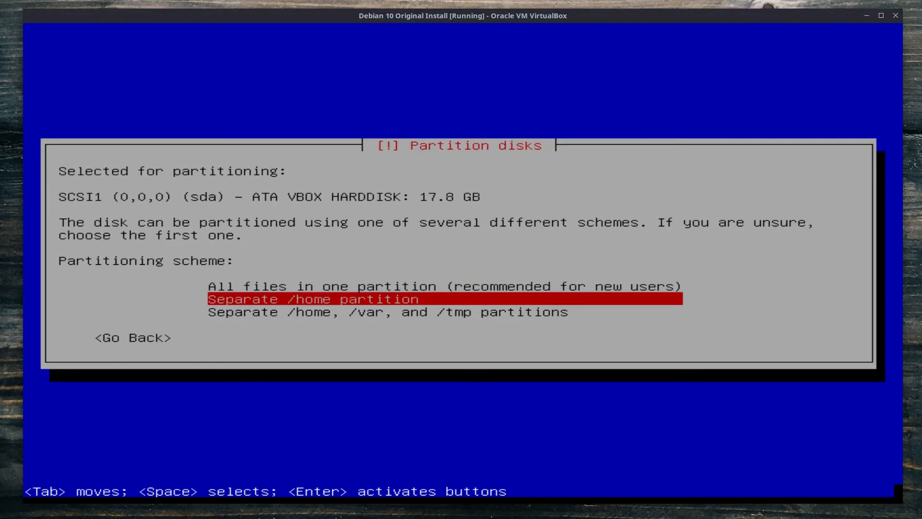
pyautogui.press('Down')
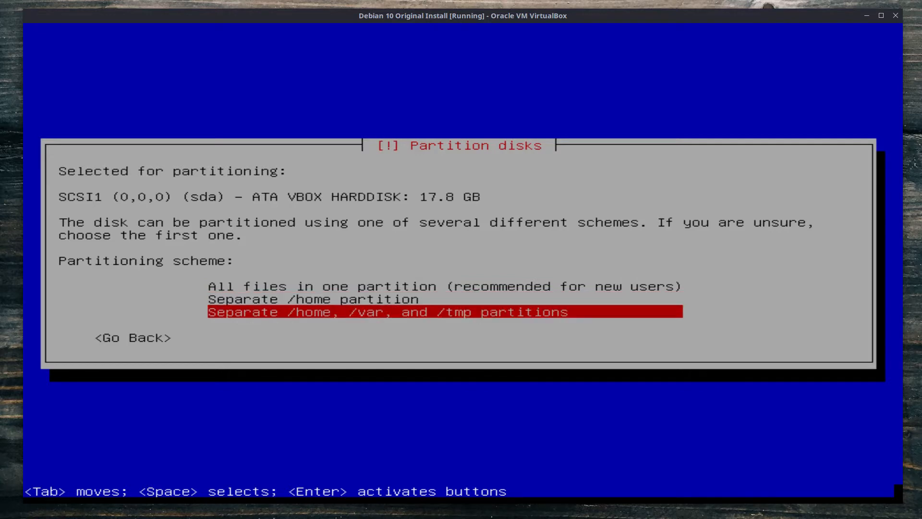
pyautogui.press('Up')
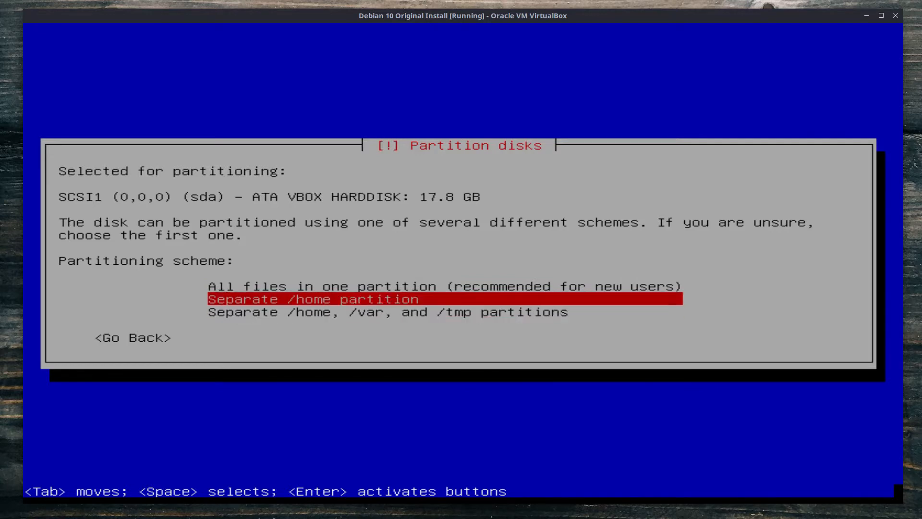
pyautogui.press('Up')
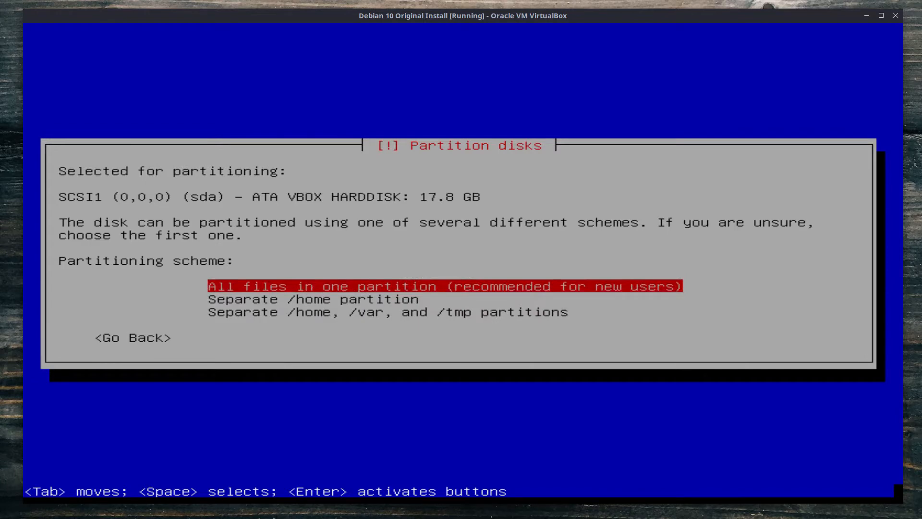
pyautogui.press('Return')
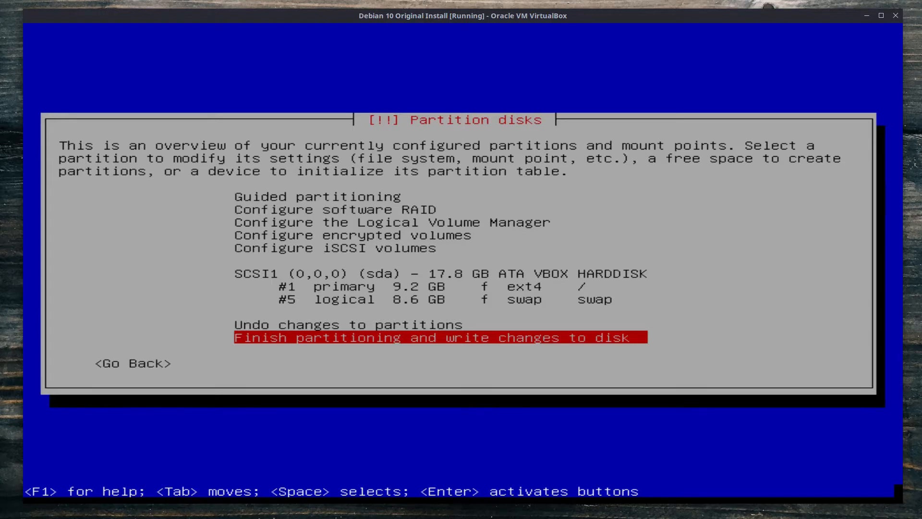
pyautogui.press('Return')
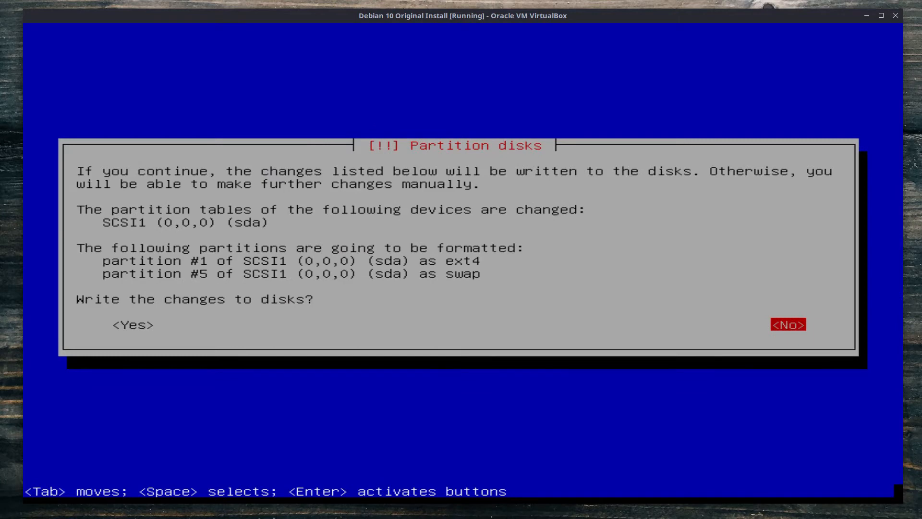
pyautogui.press('Tab')
pyautogui.press('Return')
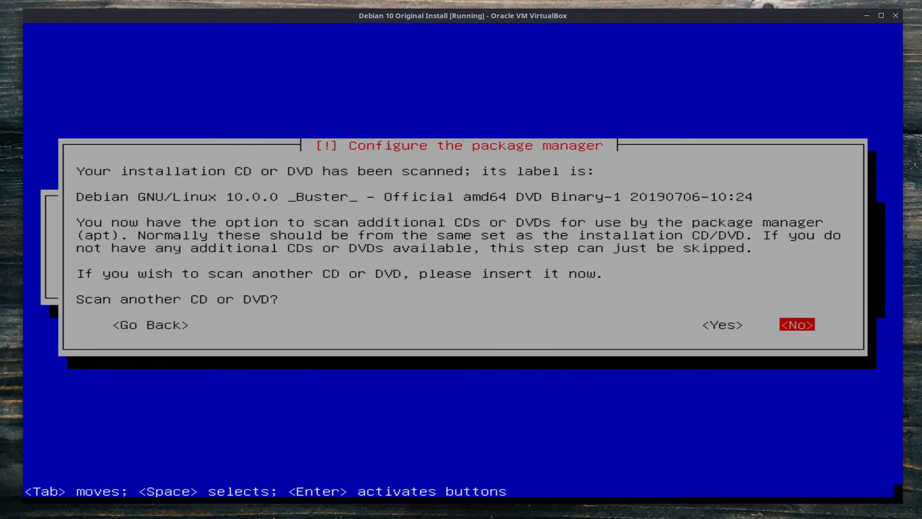
# Decline scanning another disc and agree to use a network mirror.
pyautogui.press('Return')
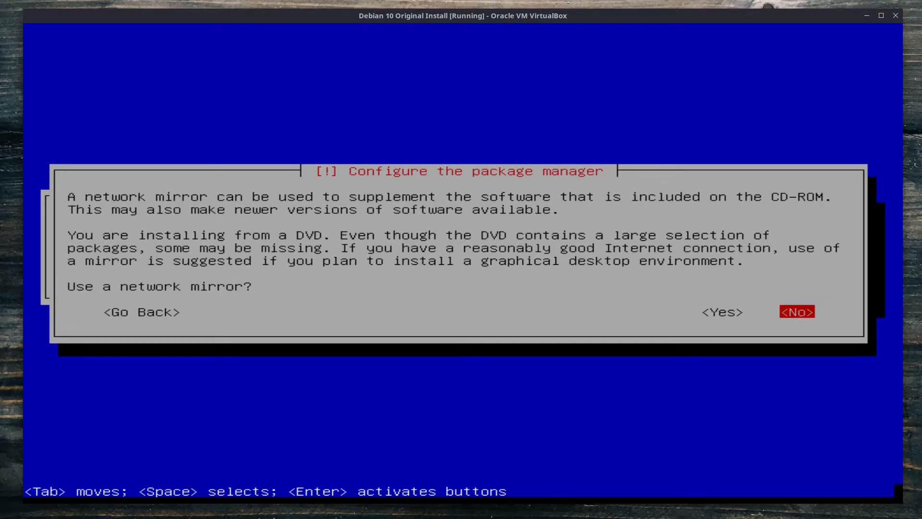
pyautogui.press('Tab')
pyautogui.press('Tab')
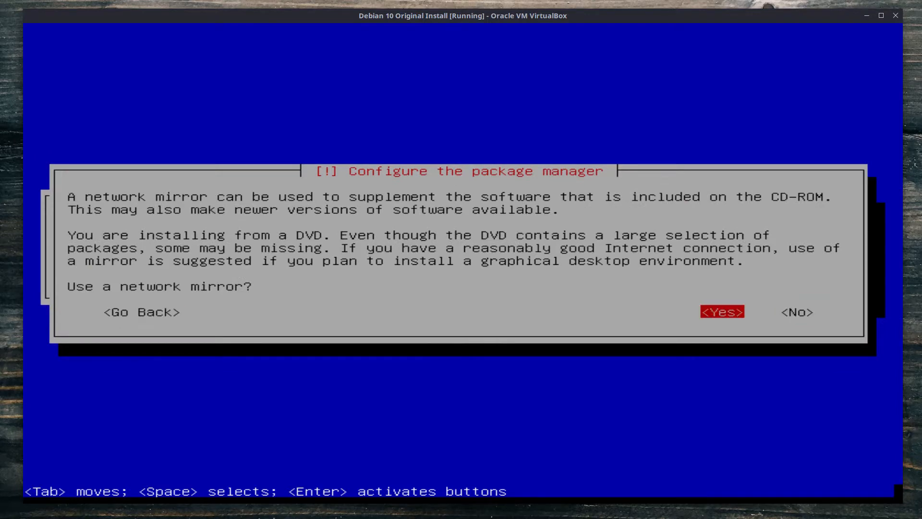
pyautogui.press('Return')
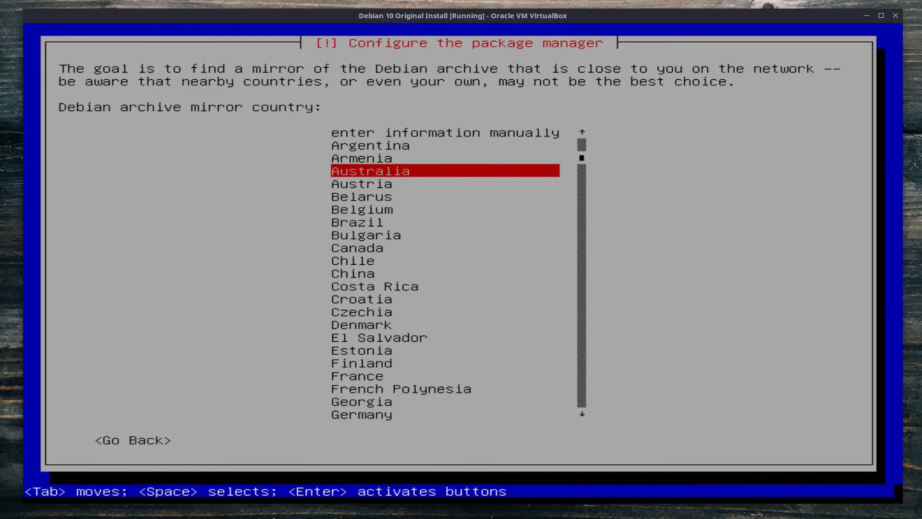
# Pick Australia's mirror.aarnet.edu.au and continue with no HTTP proxy.
pyautogui.press('Return')
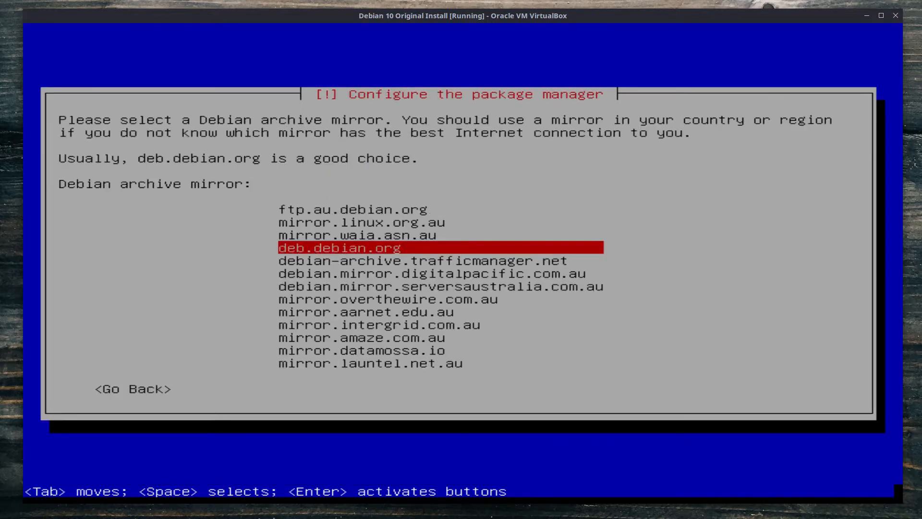
pyautogui.press('Down')
pyautogui.press('Down')
pyautogui.press('Down')
pyautogui.press('Down')
pyautogui.press('Down')
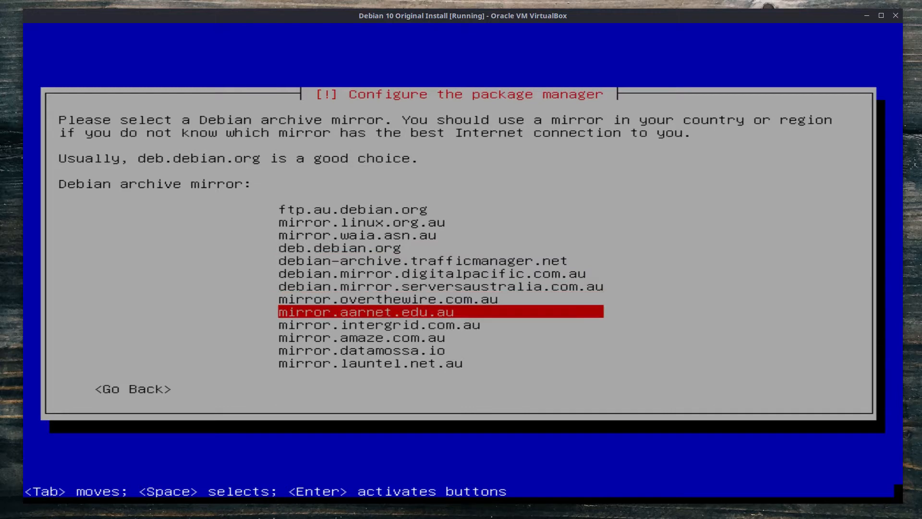
pyautogui.press('Return')
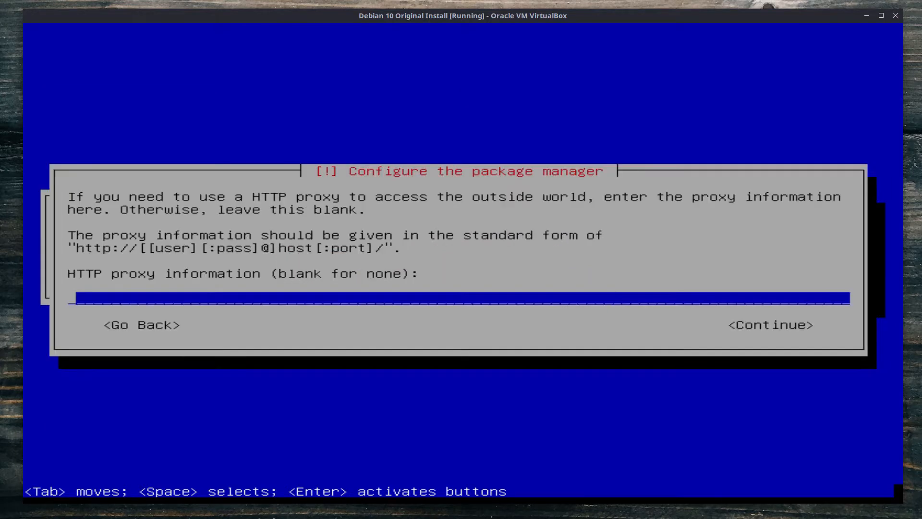
pyautogui.press('Tab')
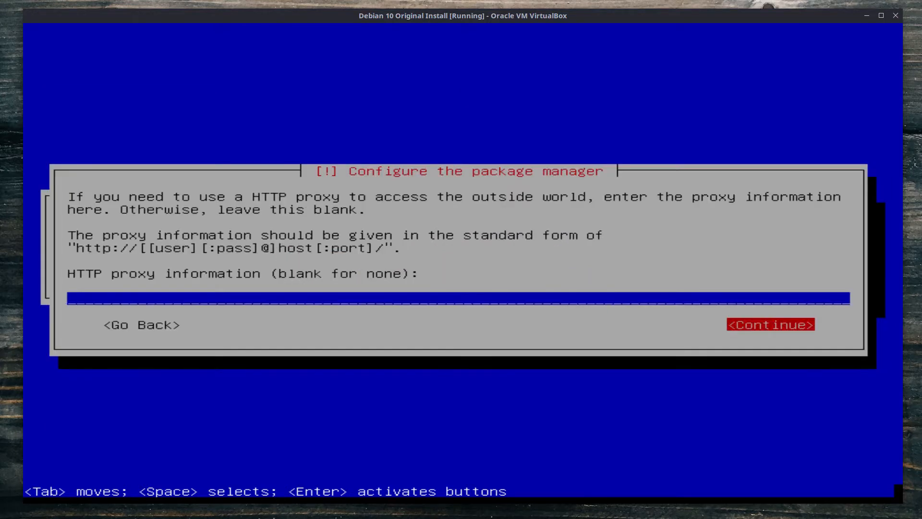
pyautogui.press('Return')
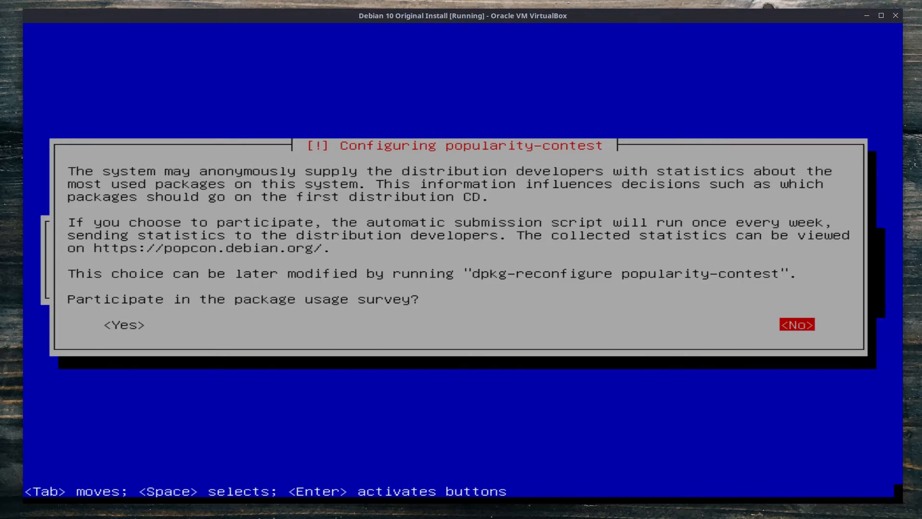
# Decline the popularity-contest survey and tick Xfce in the software selection.
pyautogui.press('Return')
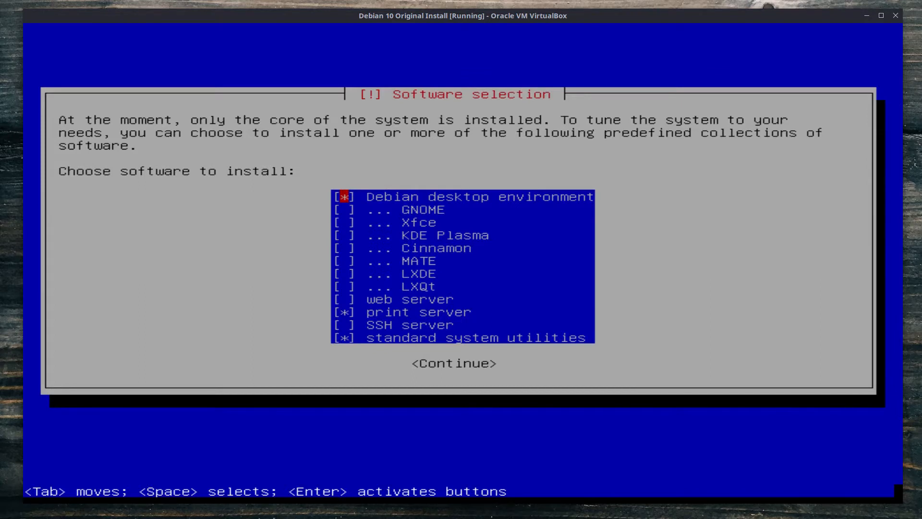
pyautogui.press('Down')
pyautogui.press('Down')
pyautogui.press('Down')
pyautogui.press('Down')
pyautogui.press('Down')
pyautogui.press('Down')
pyautogui.press('Up')
pyautogui.press('Up')
pyautogui.press('Up')
pyautogui.press('Up')
pyautogui.press('Up')
pyautogui.press('Up')
pyautogui.press('Down')
pyautogui.press('Down')
pyautogui.press('Tab')
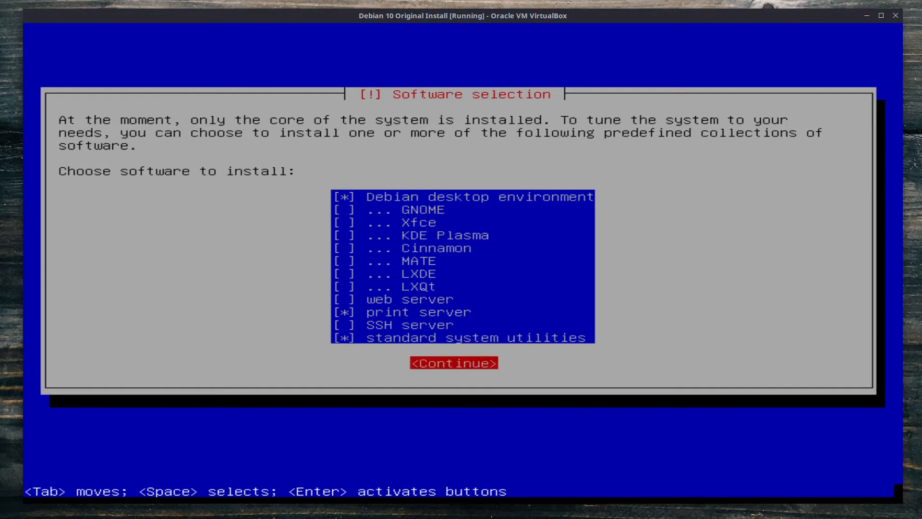
pyautogui.press('Tab')
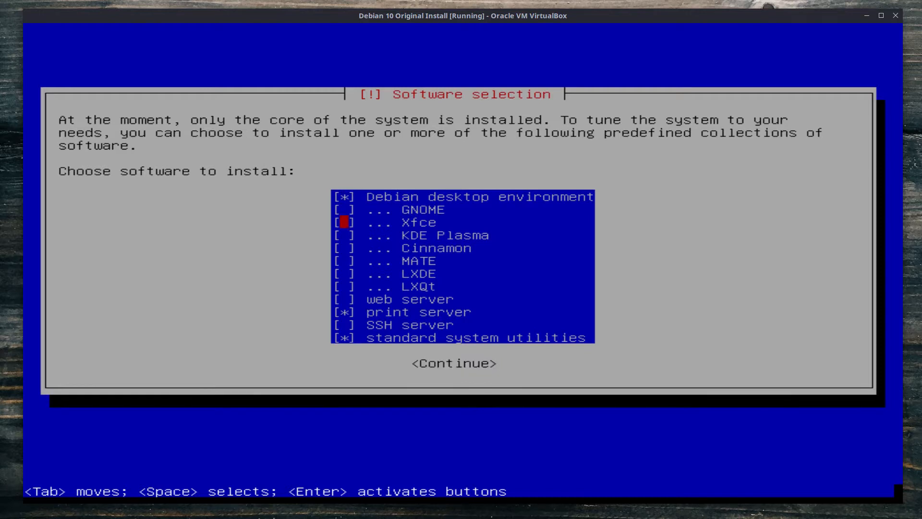
pyautogui.press('space')
# Keep standard system utilities selected and begin installing the chosen software.
pyautogui.press('Down')
pyautogui.press('Down')
pyautogui.press('Down')
pyautogui.press('Down')
pyautogui.press('Down')
pyautogui.press('Down')
pyautogui.press('Down')
pyautogui.press('Down')
pyautogui.press('Down')
pyautogui.press('Up')
pyautogui.press('Up')
pyautogui.press('Up')
pyautogui.press('Up')
pyautogui.press('Down')
pyautogui.press('Tab')
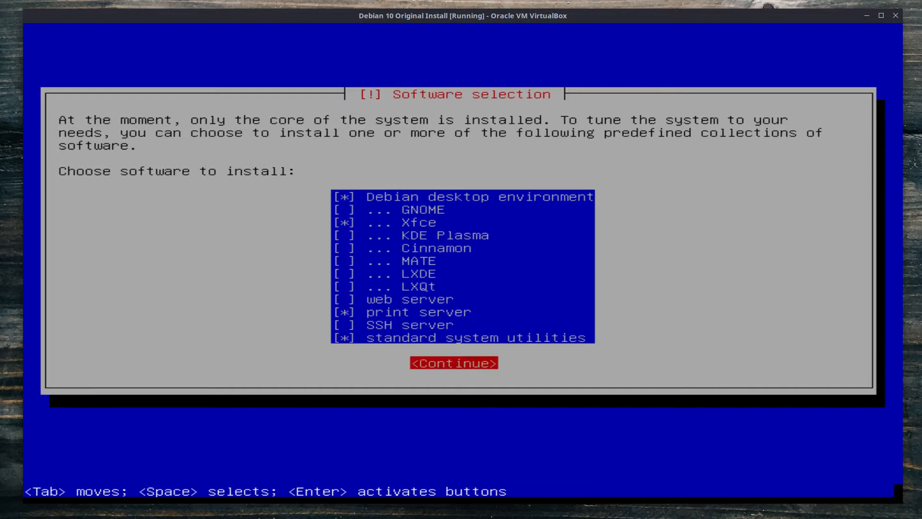
pyautogui.press('Return')
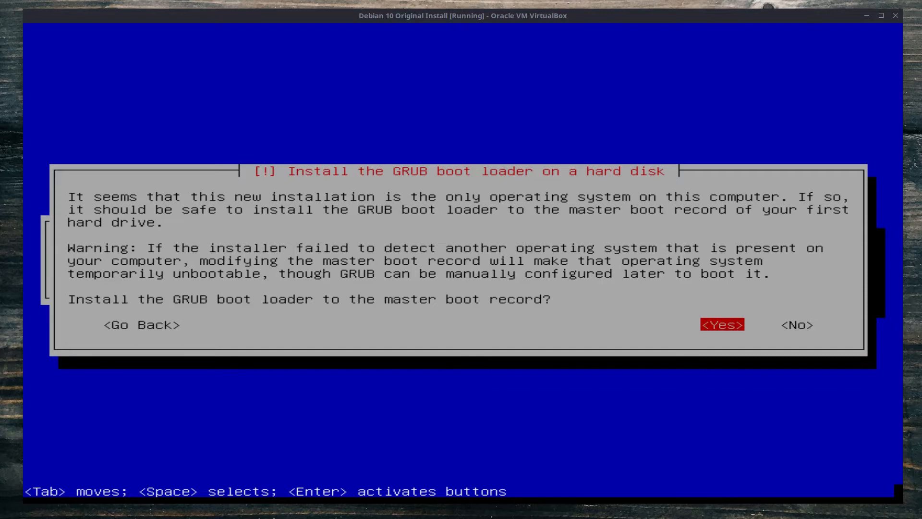
# Install GRUB to the master boot record on /dev/sda, then finish and reboot.
pyautogui.press('Return')
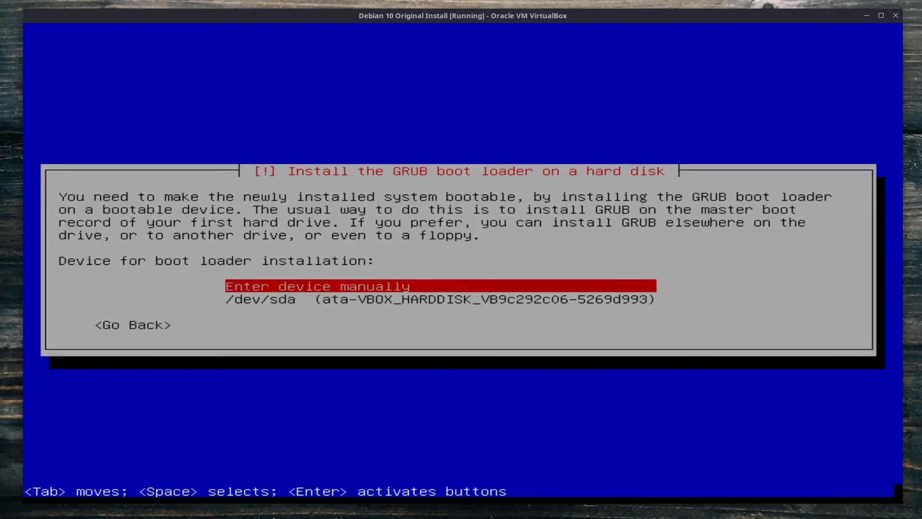
pyautogui.press('Down')
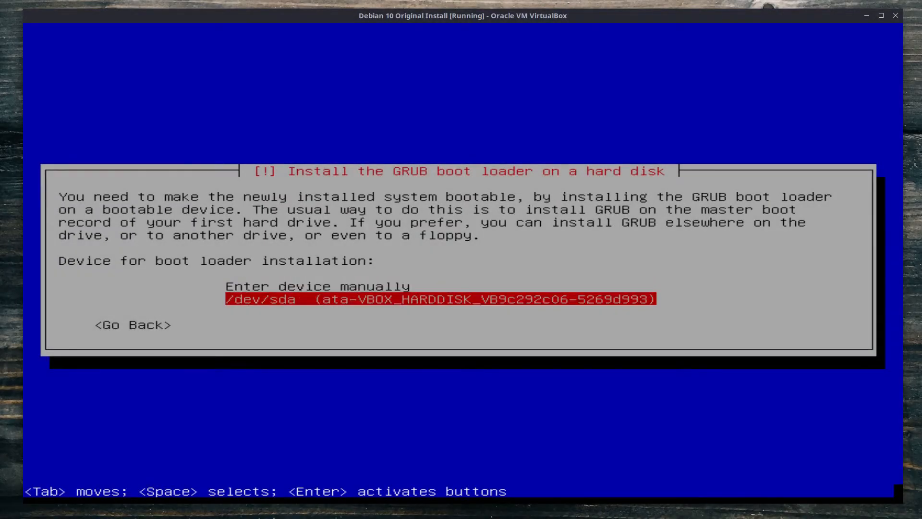
pyautogui.press('Return')
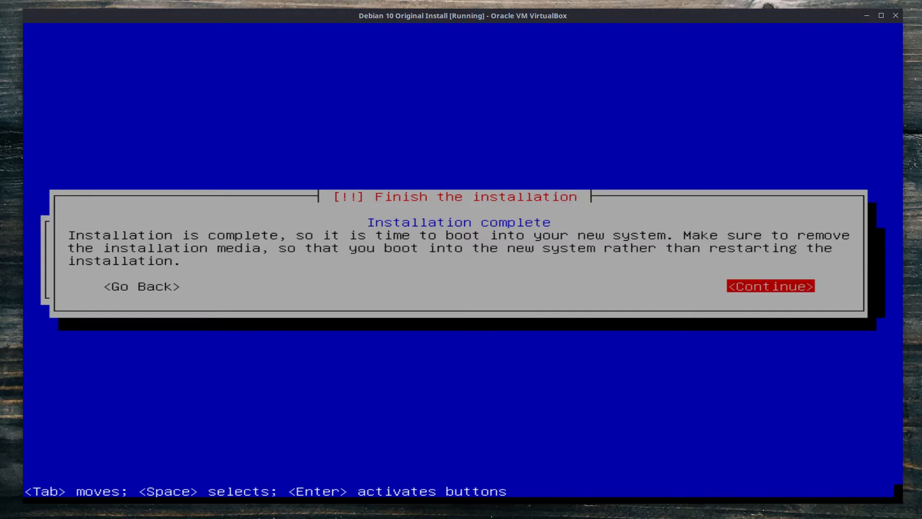
pyautogui.press('Return')
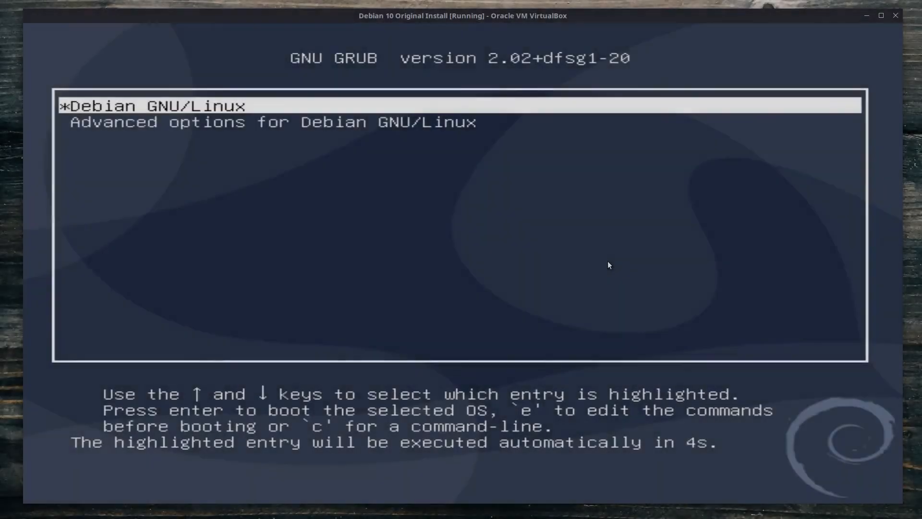
# Boot Debian from GRUB, log in with the user's credentials, and use the default Xfce panel config.
pyautogui.press('Return')
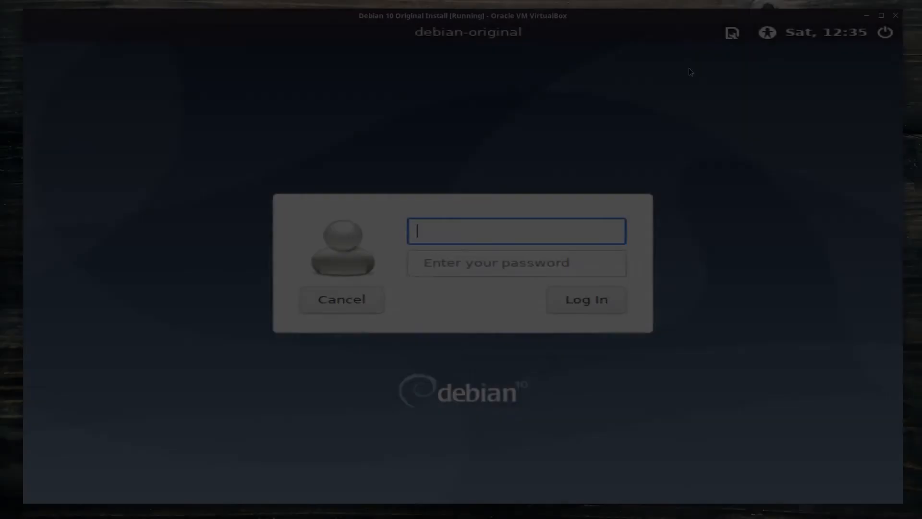
pyautogui.write('colin')
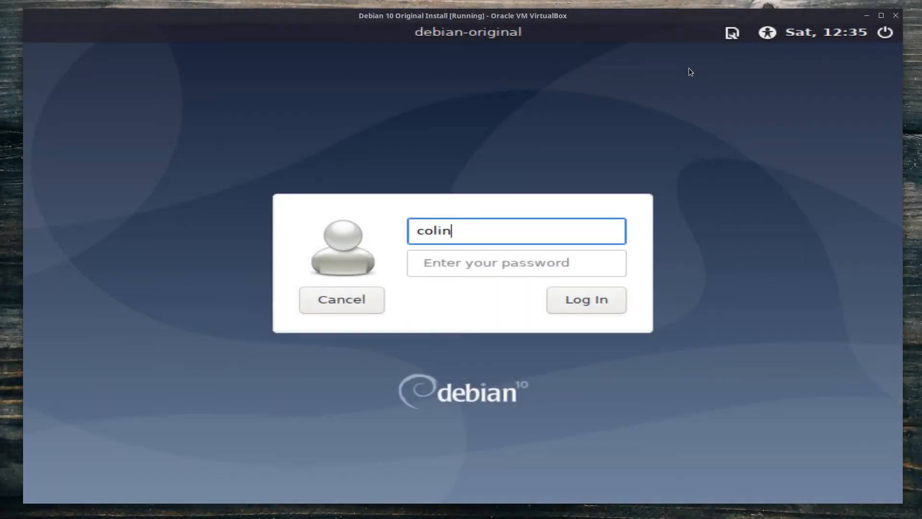
pyautogui.press('Return')
pyautogui.write('••••••')
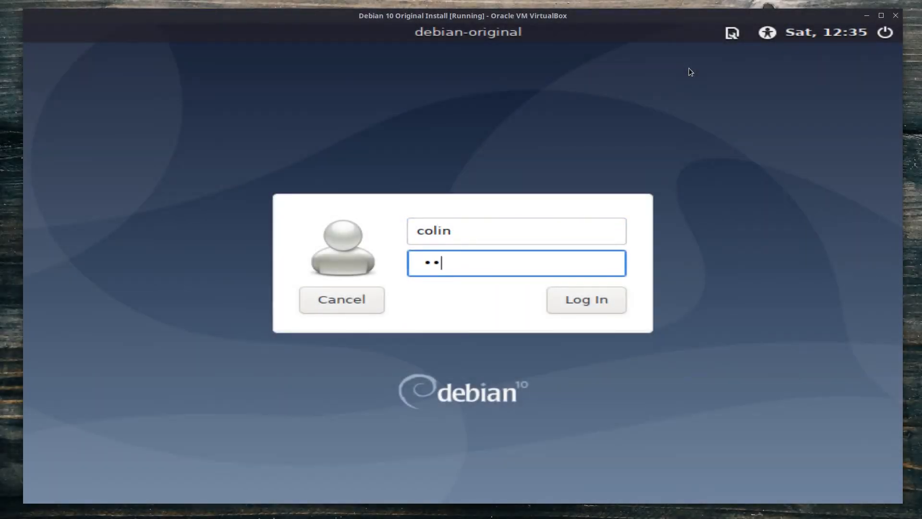
pyautogui.press('Return')
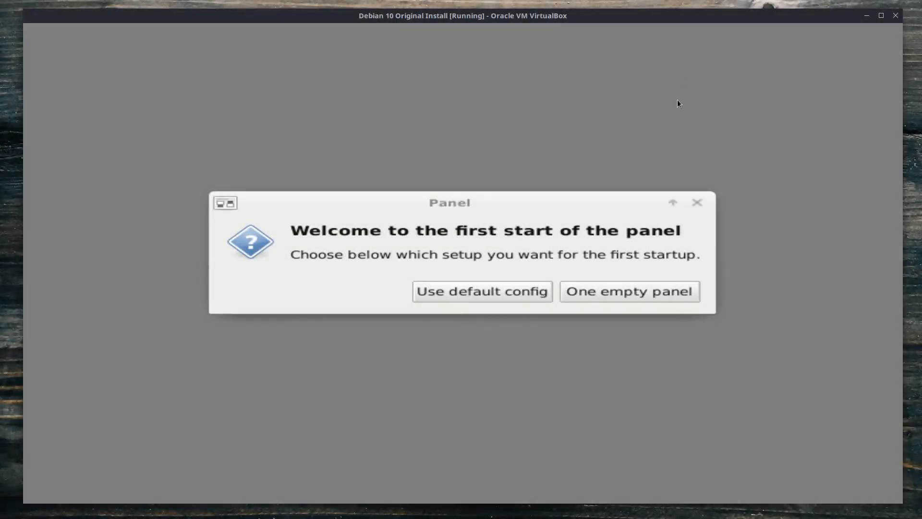
pyautogui.click(492, 294)
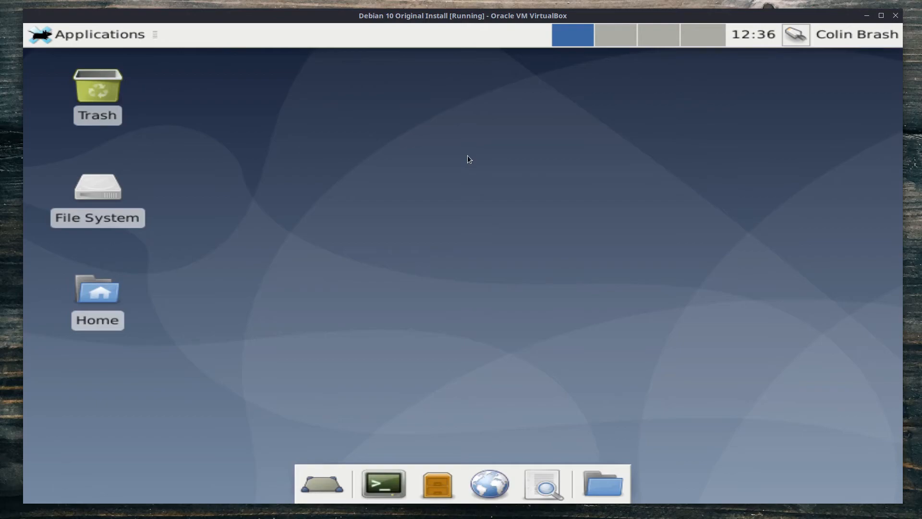
# Toggle scaled display off and back on, then run sudo apt-get update in a guest terminal.
pyautogui.hotkey('ctrl', 'c')
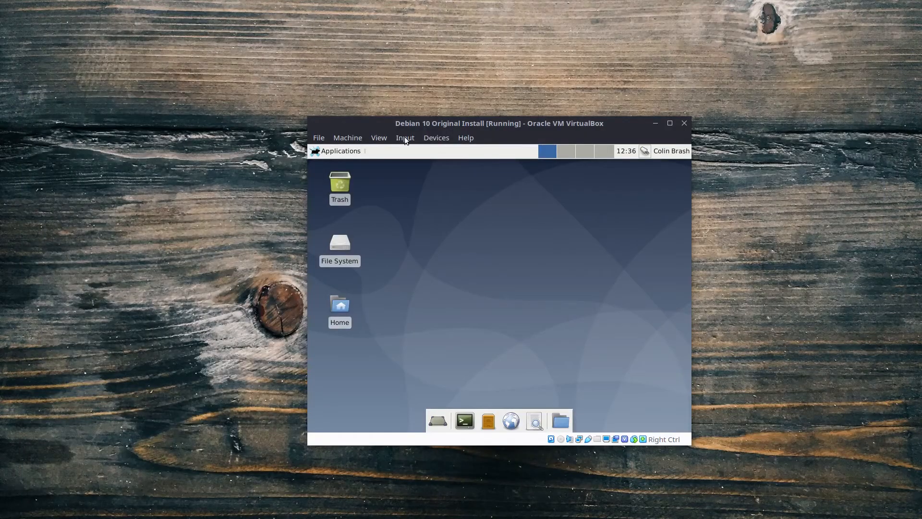
pyautogui.hotkey('ctrl', 'c')
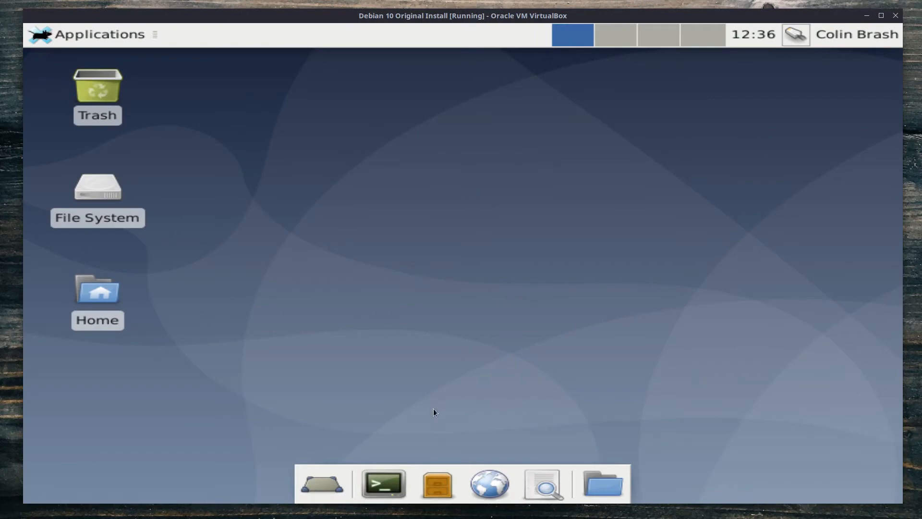
pyautogui.click(390, 492)
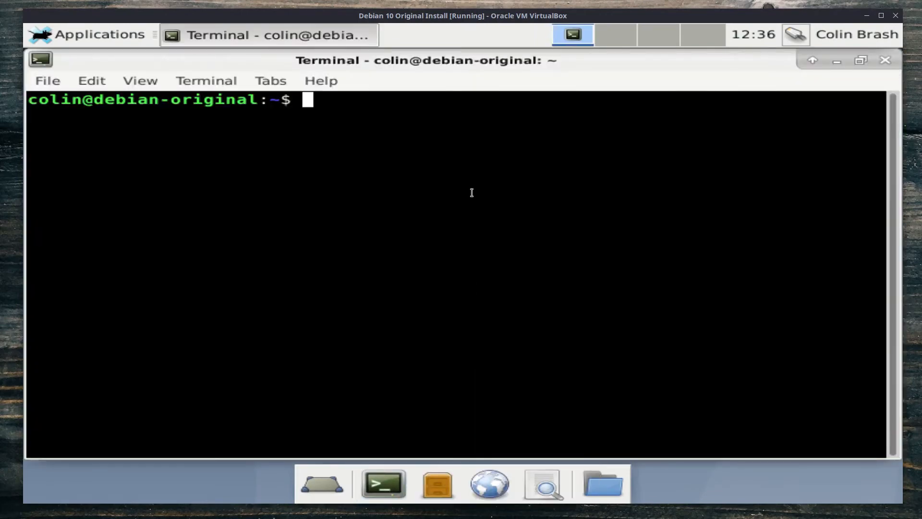
pyautogui.write('sudo ')
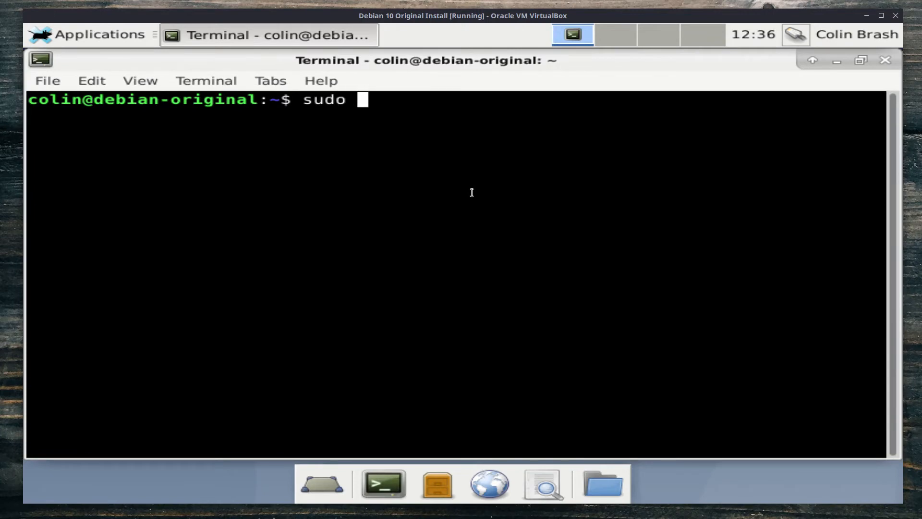
pyautogui.write('apt-g')
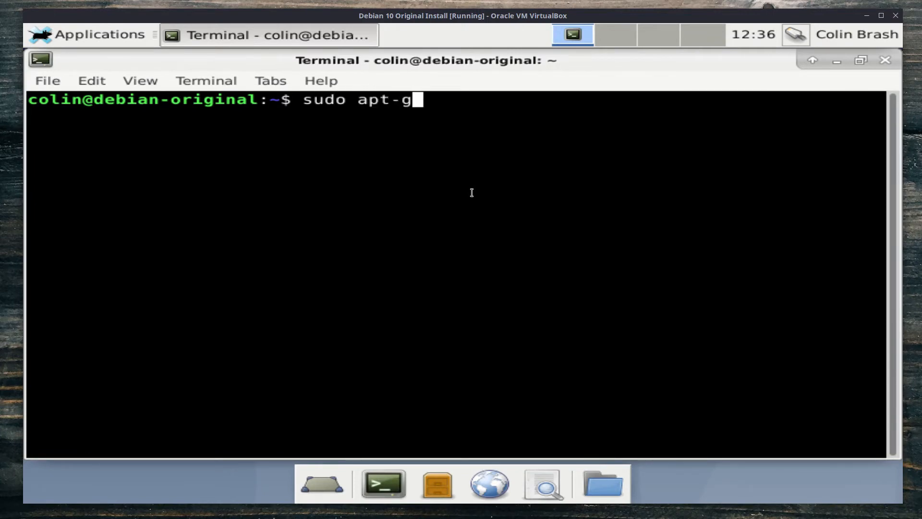
pyautogui.write('et update')
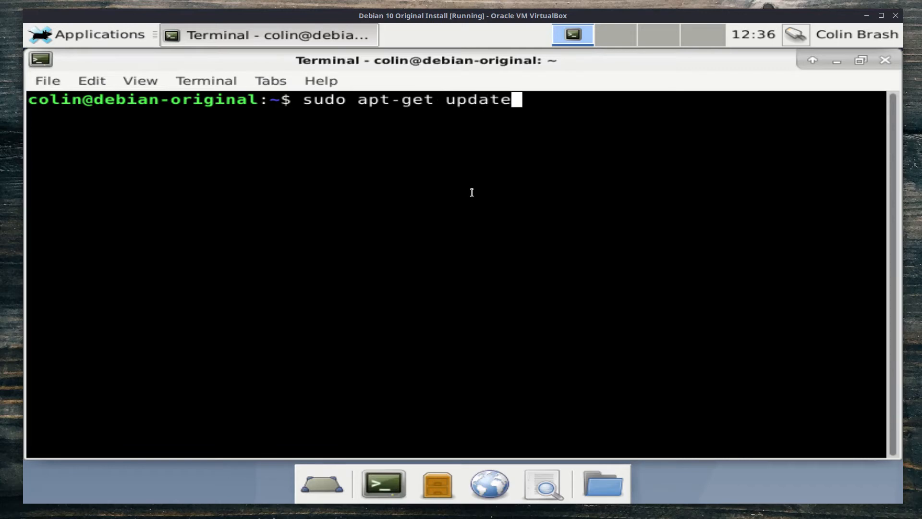
pyautogui.press('Return')
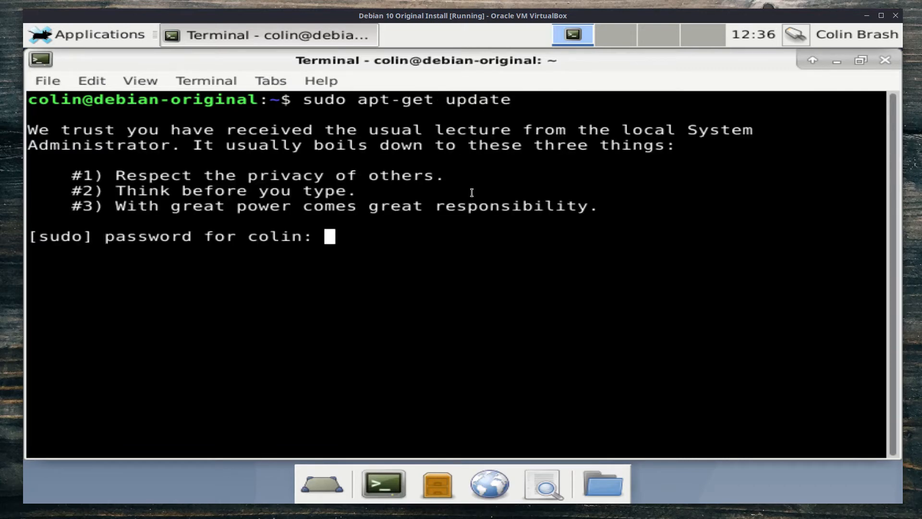
pyautogui.press('Return')
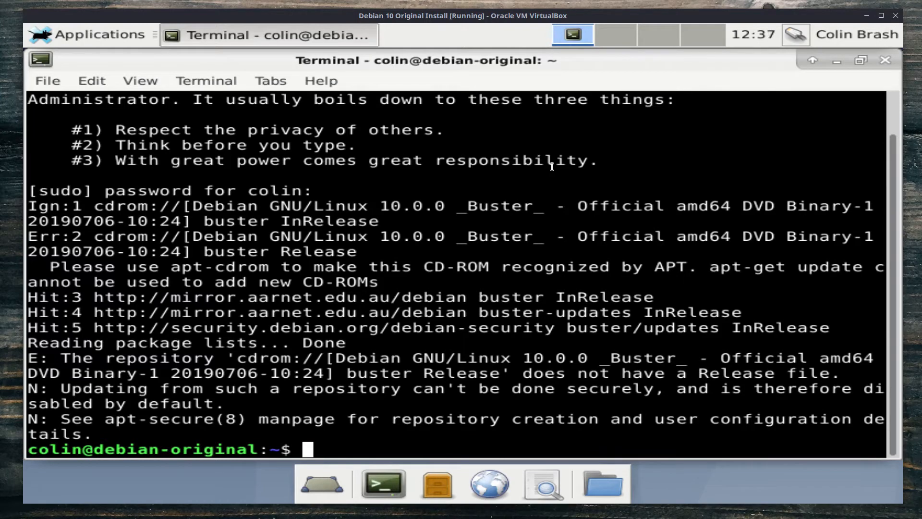
# Launch Synaptic Package Manager from Applications > System and authenticate with the admin password.
pyautogui.click(56, 35)
pyautogui.moveTo(97, 154)
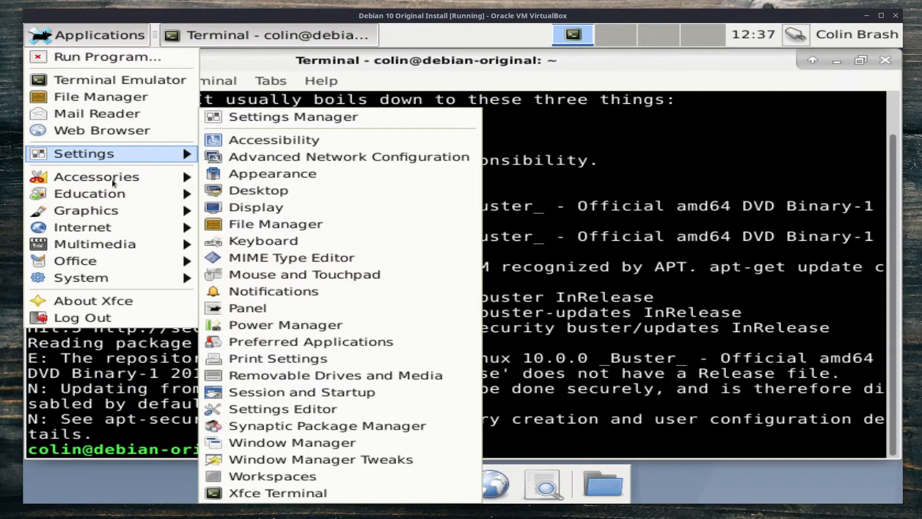
pyautogui.moveTo(103, 280)
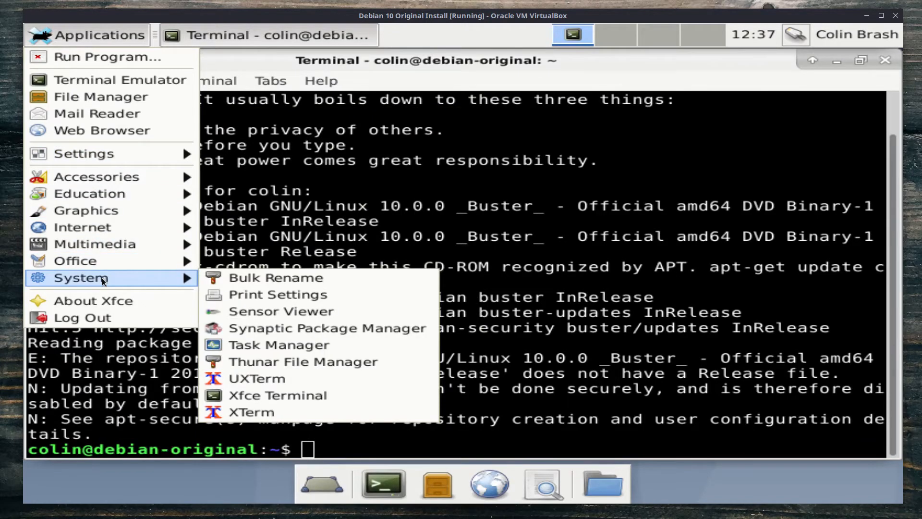
pyautogui.click(307, 328)
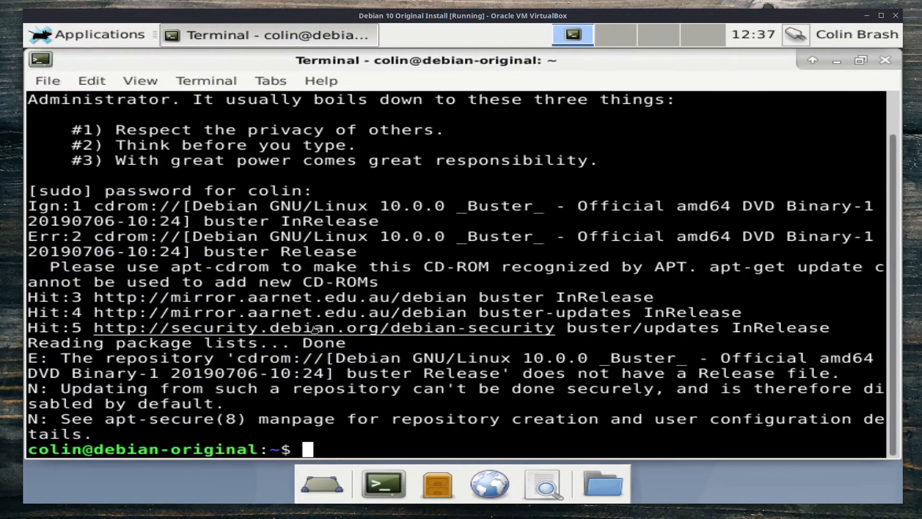
pyautogui.write('****')
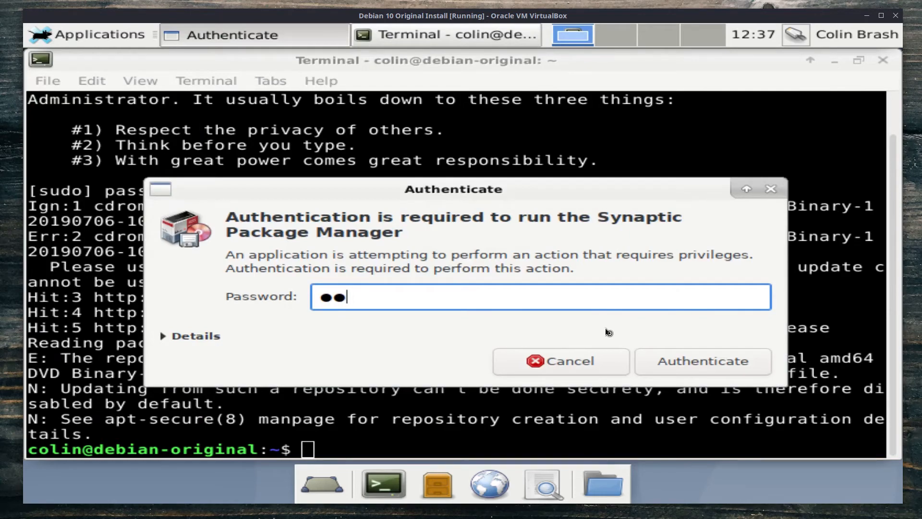
pyautogui.write('**')
pyautogui.press('Return')
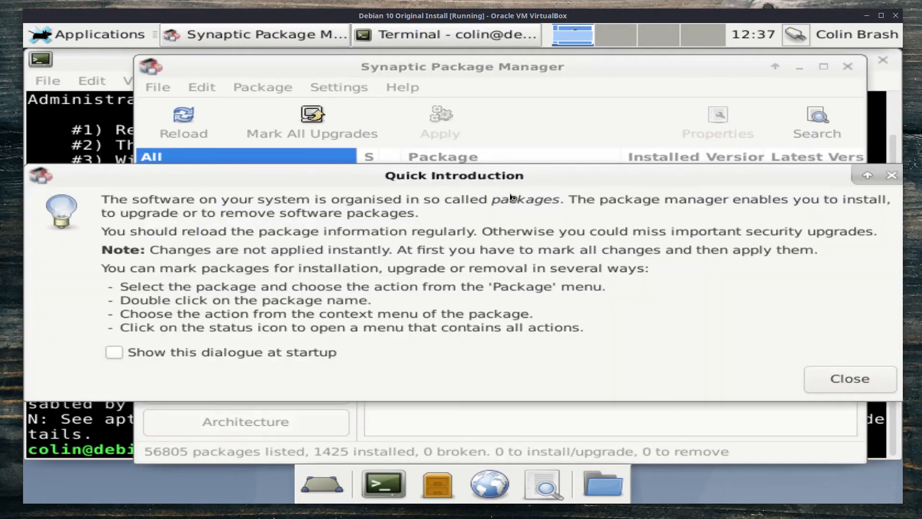
# Disable the cdrom repository in Synaptic's software sources, reload package information, then close Synaptic.
pyautogui.click(836, 379)
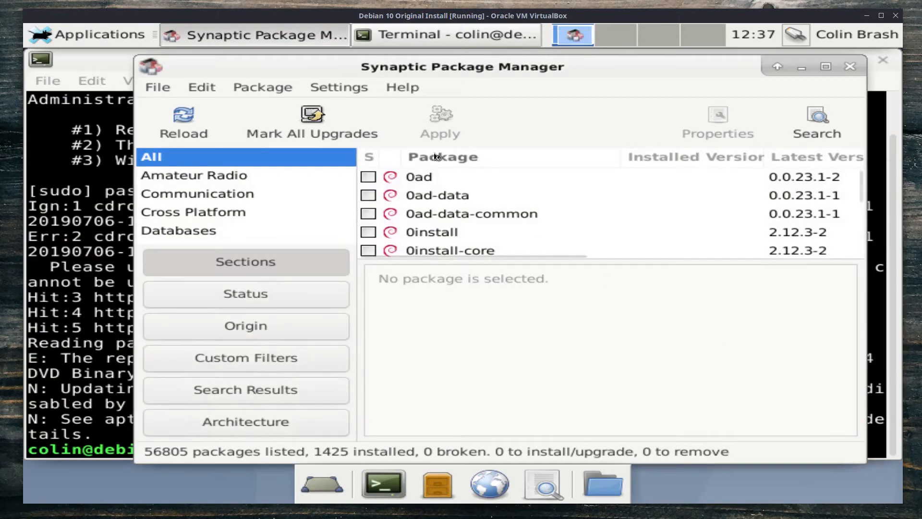
pyautogui.click(326, 90)
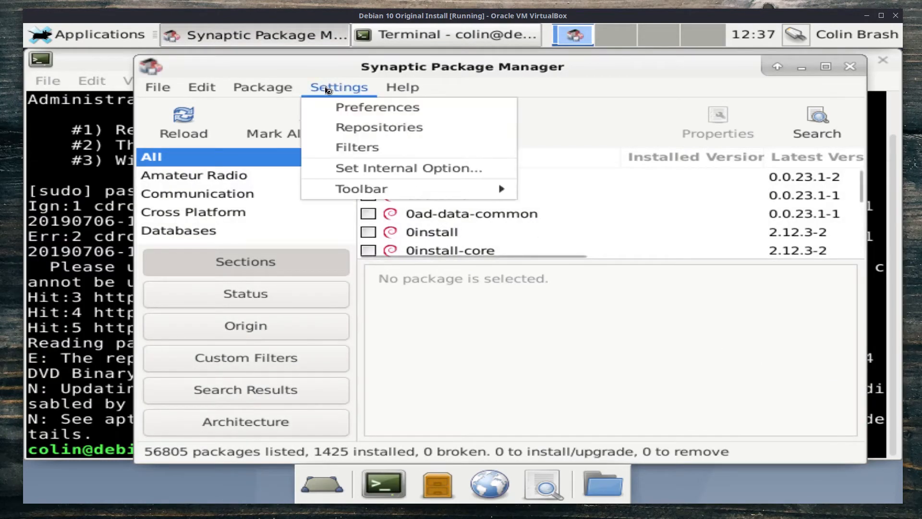
pyautogui.click(379, 128)
pyautogui.scroll(-2, 417, 242)
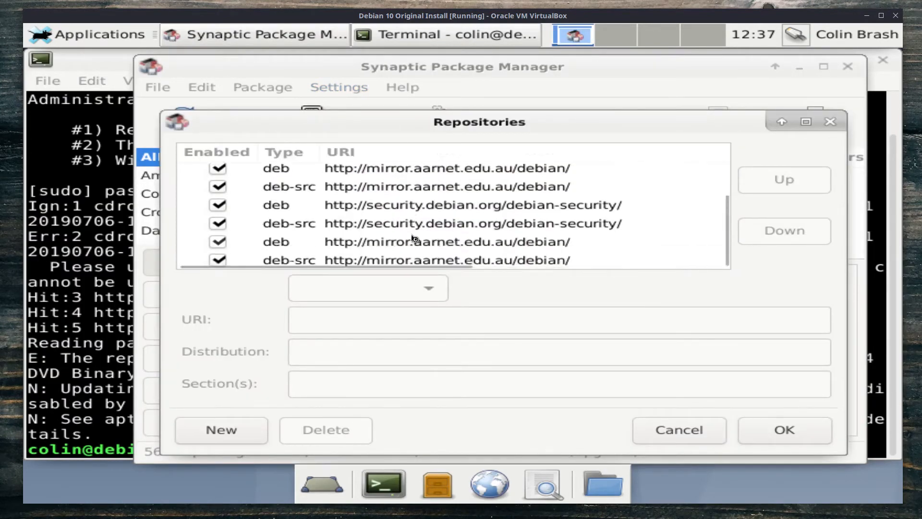
pyautogui.scroll(2, 414, 238)
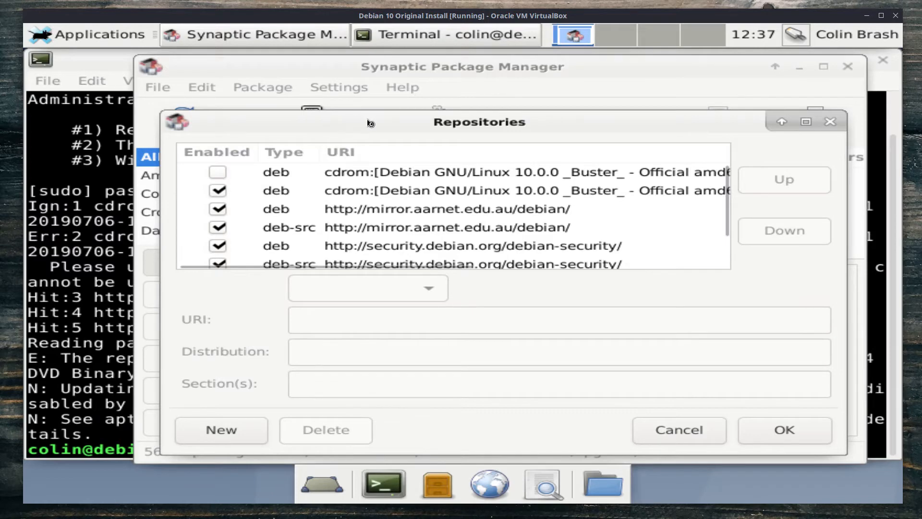
pyautogui.click(218, 191)
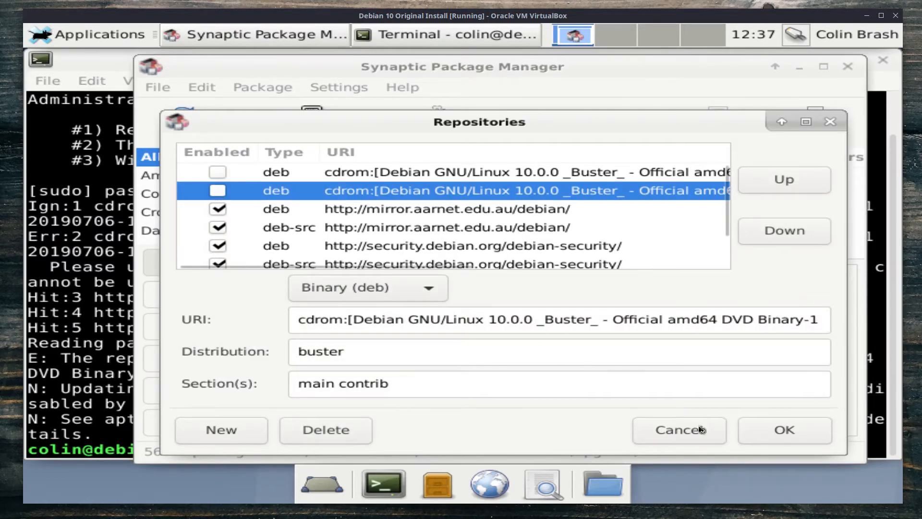
pyautogui.click(783, 431)
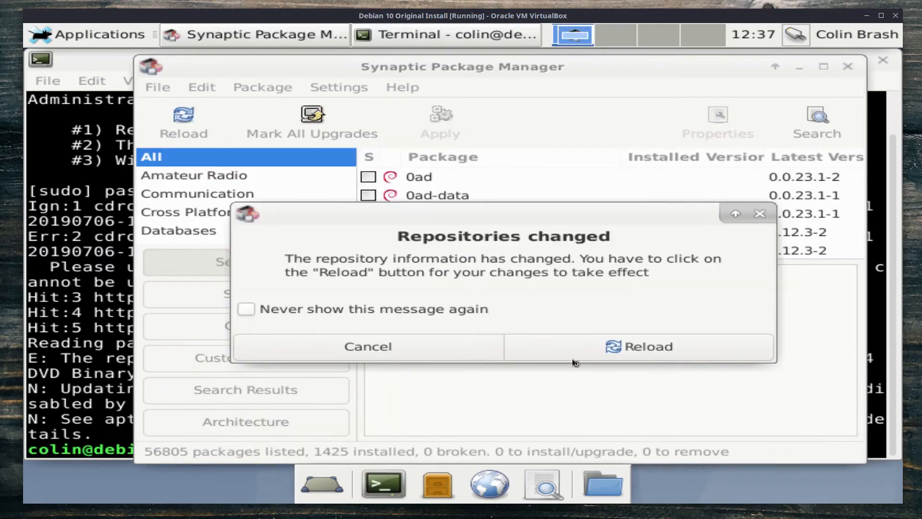
pyautogui.click(665, 351)
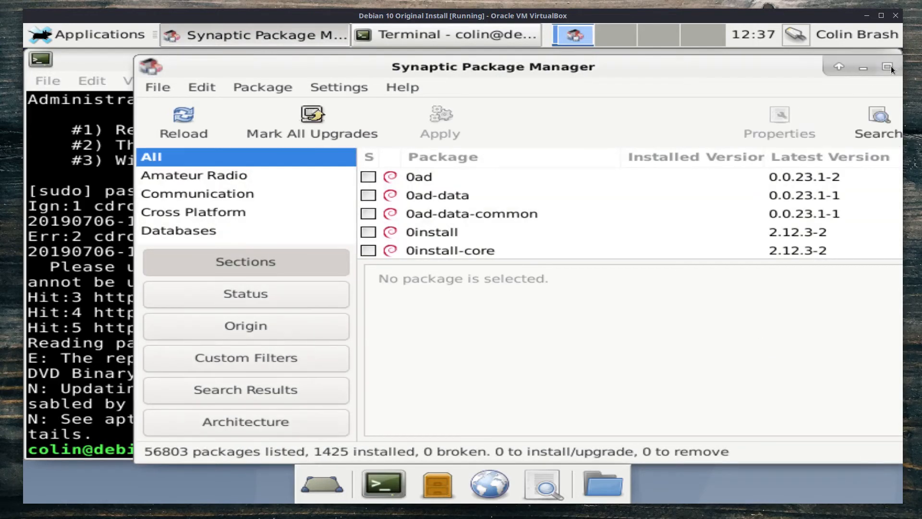
pyautogui.moveTo(776, 64); pyautogui.dragTo(659, 71)
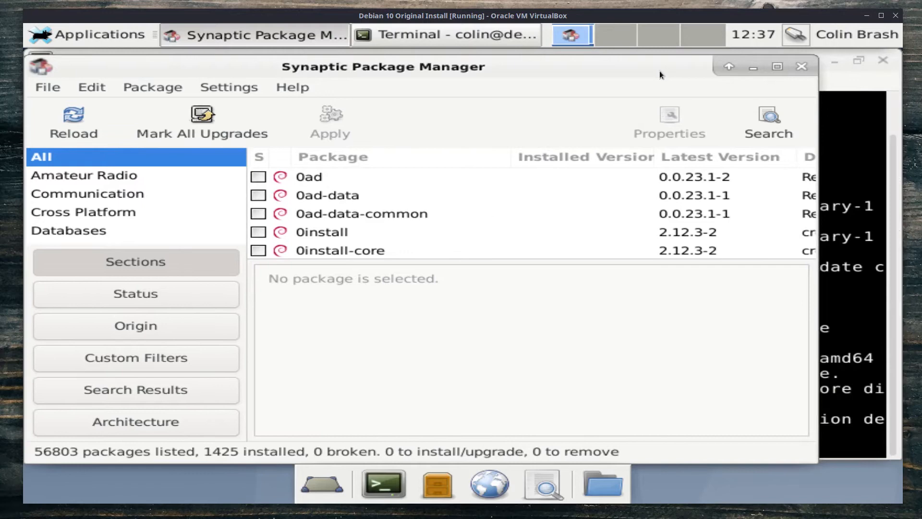
pyautogui.click(807, 71)
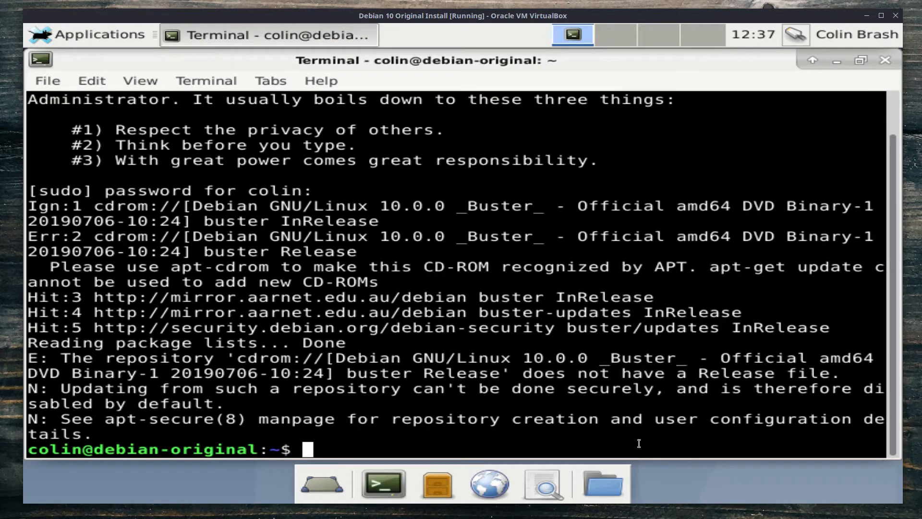
# Rerun sudo apt-get update, then edit the recalled command into sudo apt-get upgrade and run it.
pyautogui.press('Up')
pyautogui.press('Return')
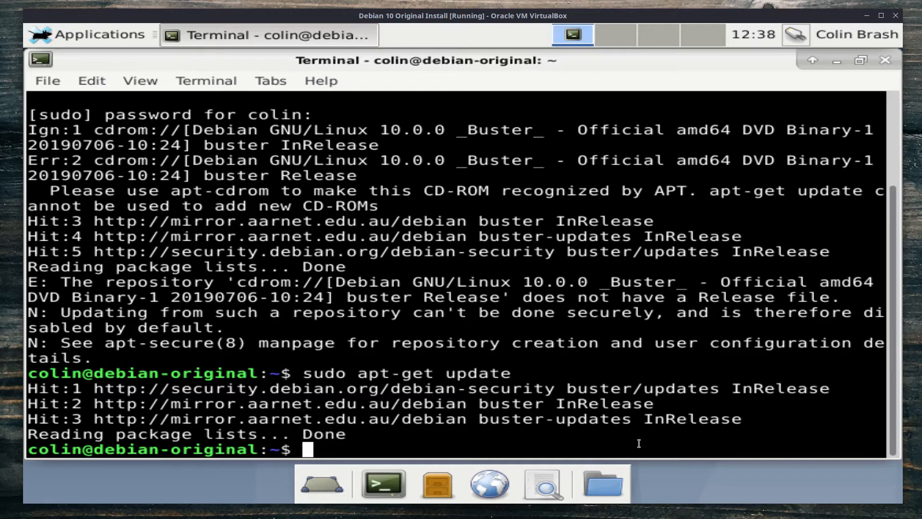
pyautogui.press('Up')
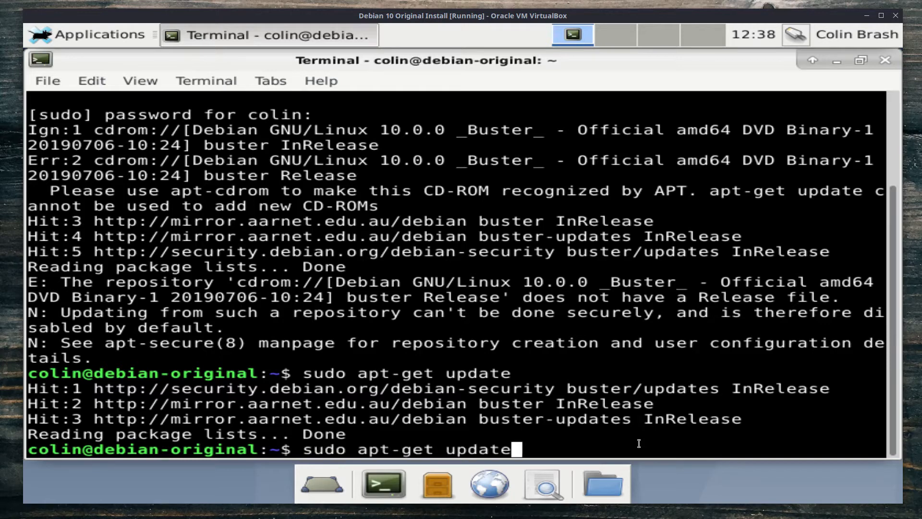
pyautogui.press('BackSpace')
pyautogui.press('BackSpace')
pyautogui.press('BackSpace')
pyautogui.press('BackSpace')
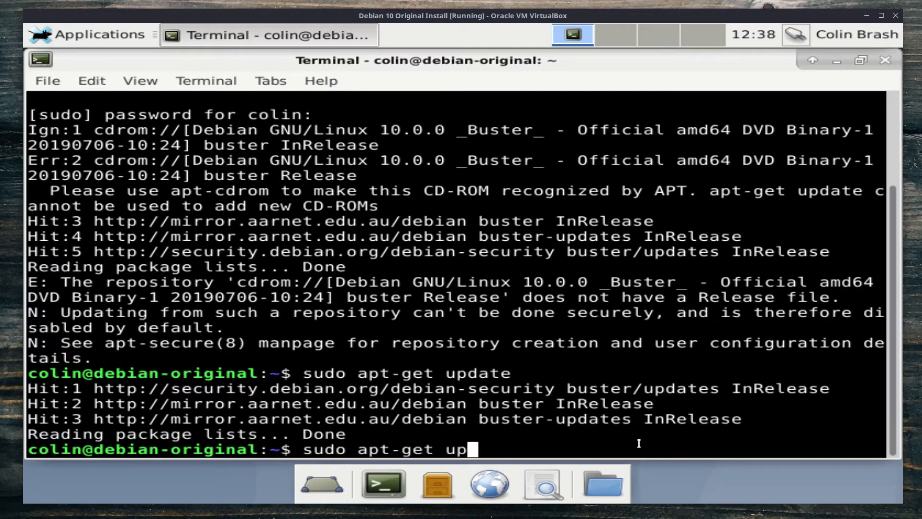
pyautogui.write('grade')
pyautogui.press('Return')
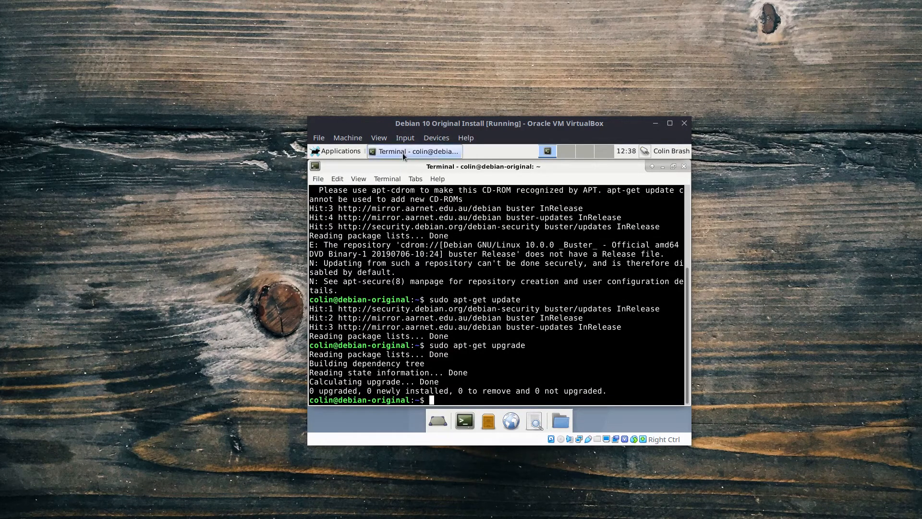
# Insert the Guest Additions CD image, close the old terminal, and open a new one below the disc's files.
pyautogui.click(437, 138)
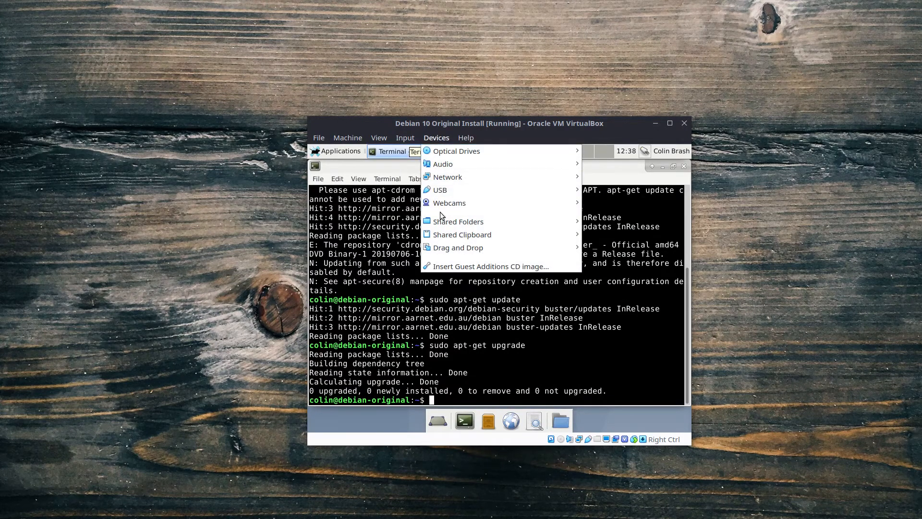
pyautogui.click(453, 267)
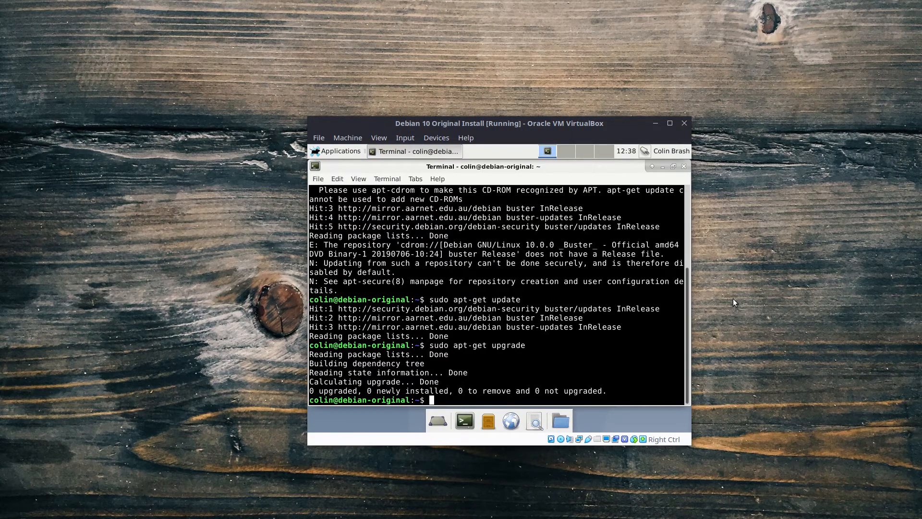
pyautogui.click(683, 168)
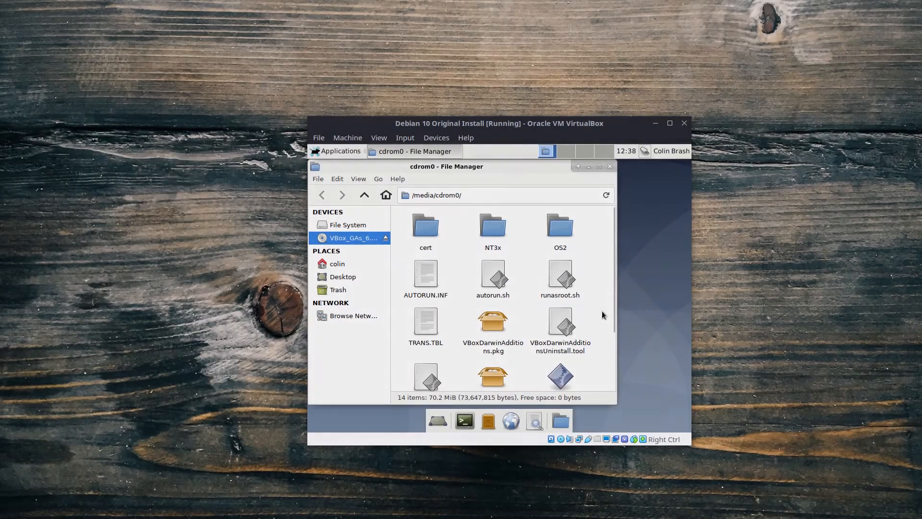
pyautogui.scroll(-2, 513, 334)
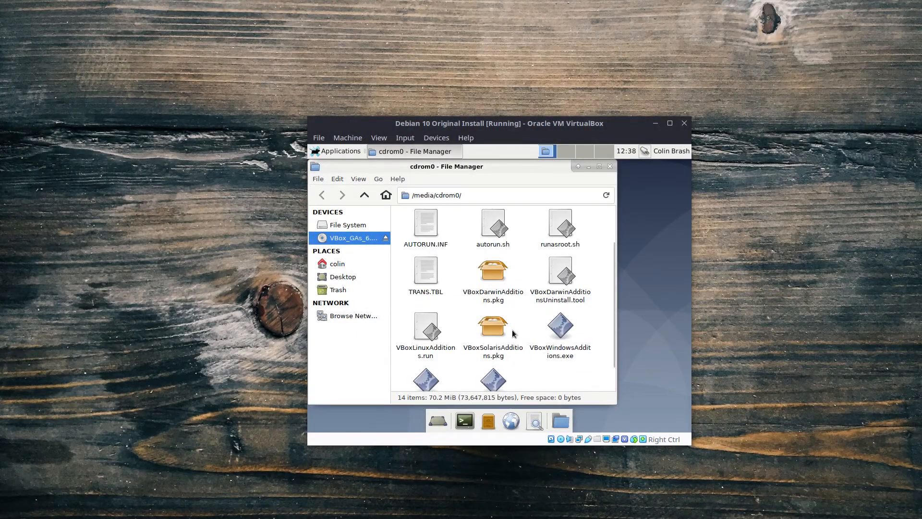
pyautogui.click(464, 421)
pyautogui.moveTo(528, 175); pyautogui.dragTo(526, 259)
# Change into /media/cdrom and list its files.
pyautogui.write('cd ')
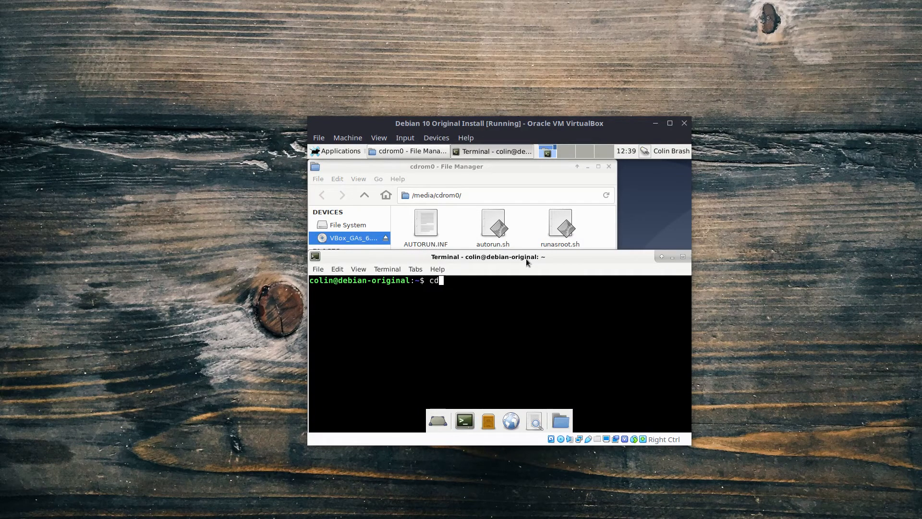
pyautogui.write('/media/')
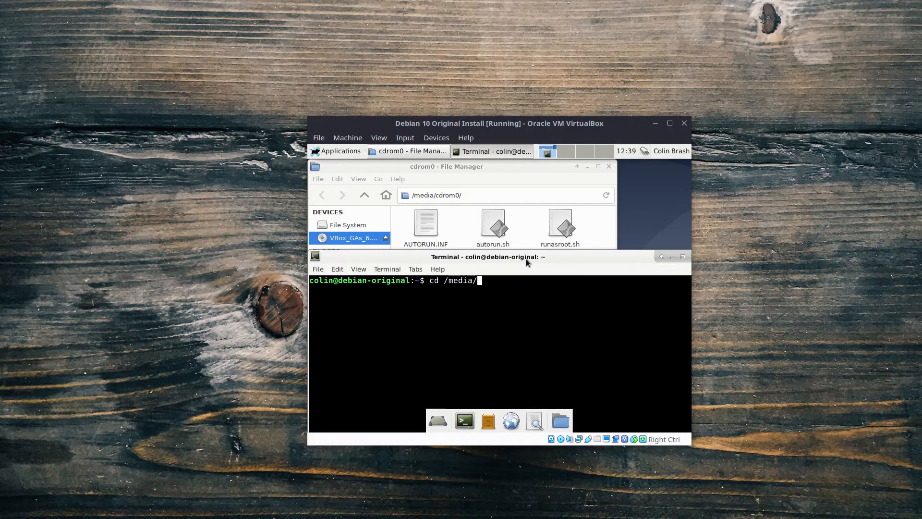
pyautogui.write('cdrom')
pyautogui.press('Return')
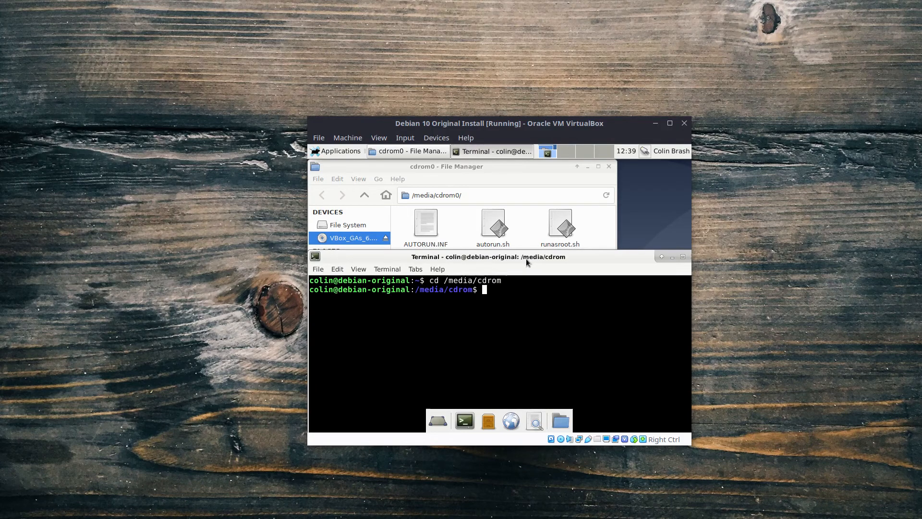
pyautogui.write('ls')
pyautogui.press('Return')
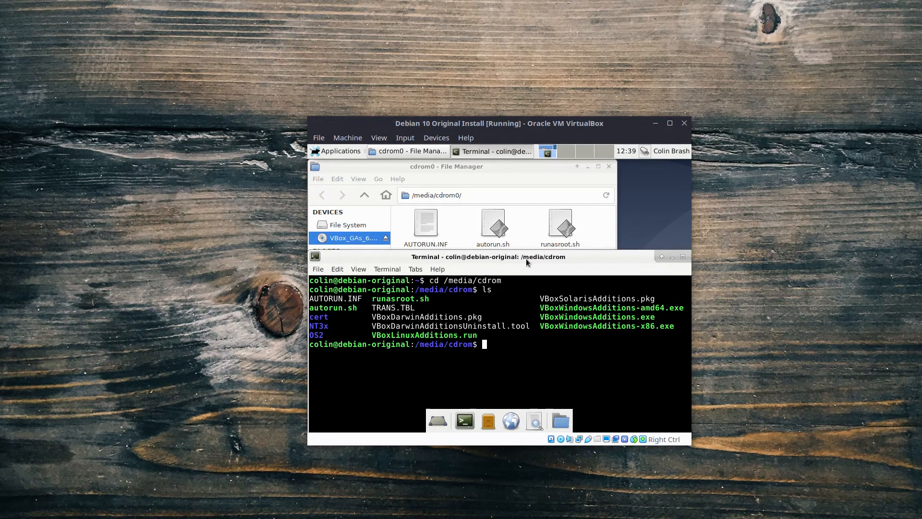
# Run sudo ./VBoxLinuxAdditions.run and enter the sudo password.
pyautogui.write('sudo ./VBO')
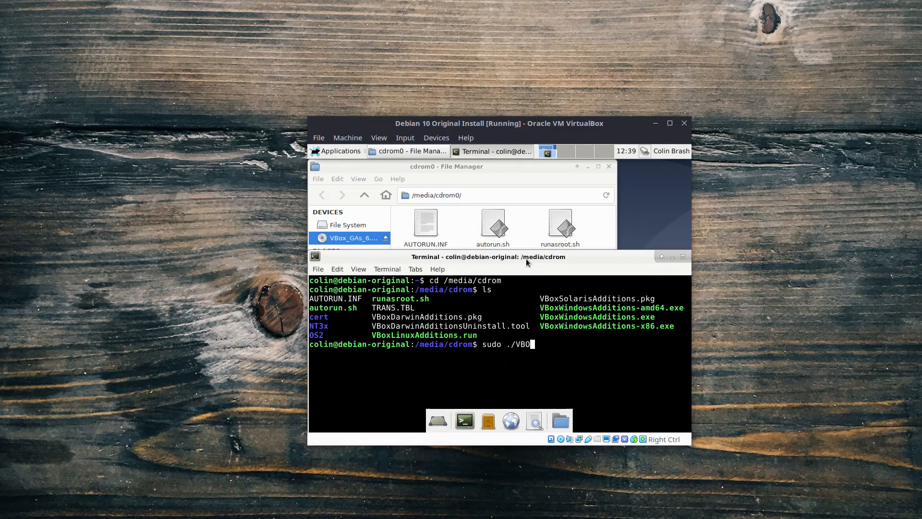
pyautogui.press('BackSpace')
pyautogui.write('oxLinuxAdditions.run')
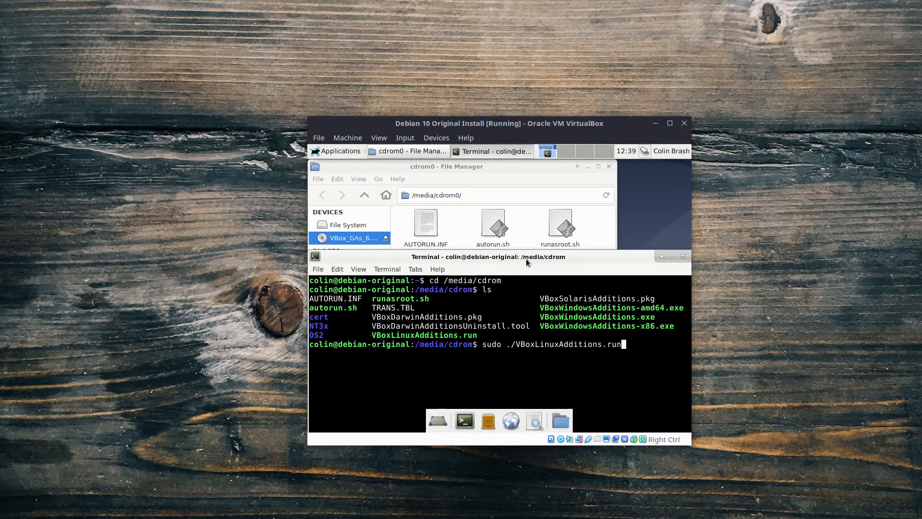
pyautogui.press('Return')
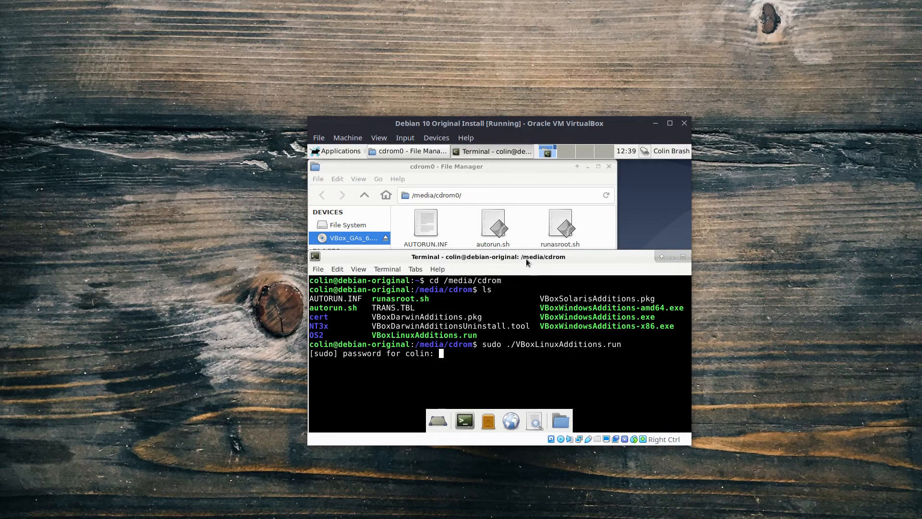
pyautogui.press('Return')
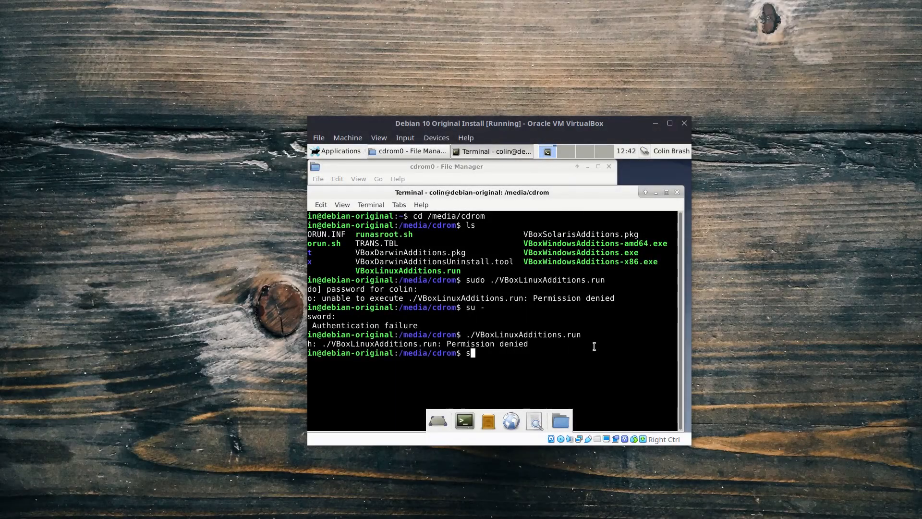
# Set a root password with sudo passwd root and switch to root with su -.
pyautogui.write('udo passwd root')
pyautogui.press('Return')
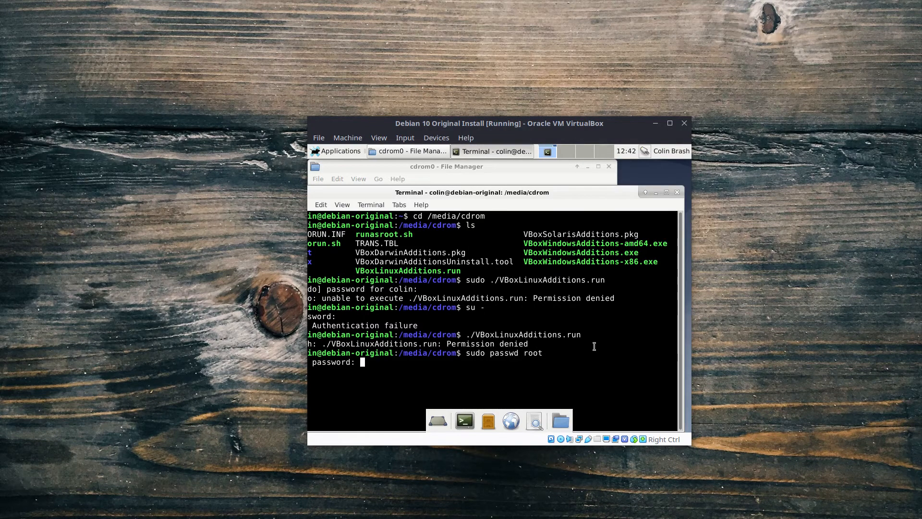
pyautogui.press('Return')
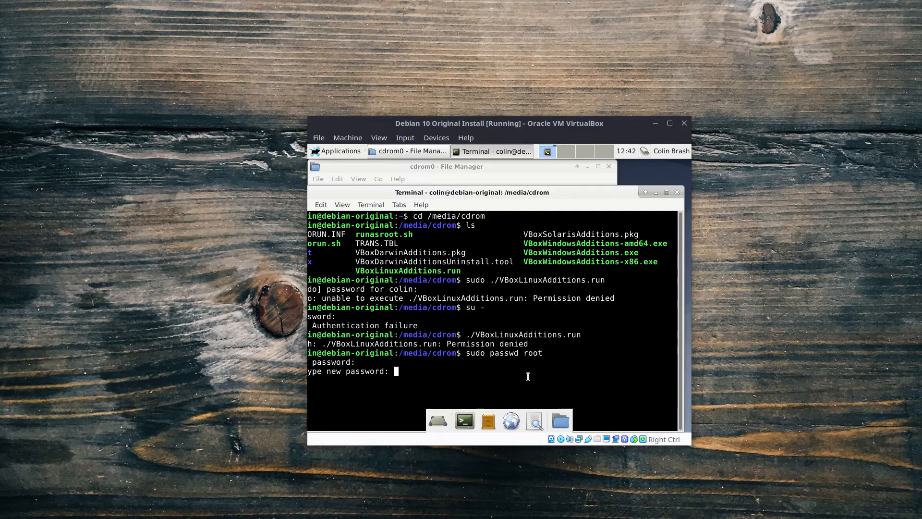
pyautogui.press('Return')
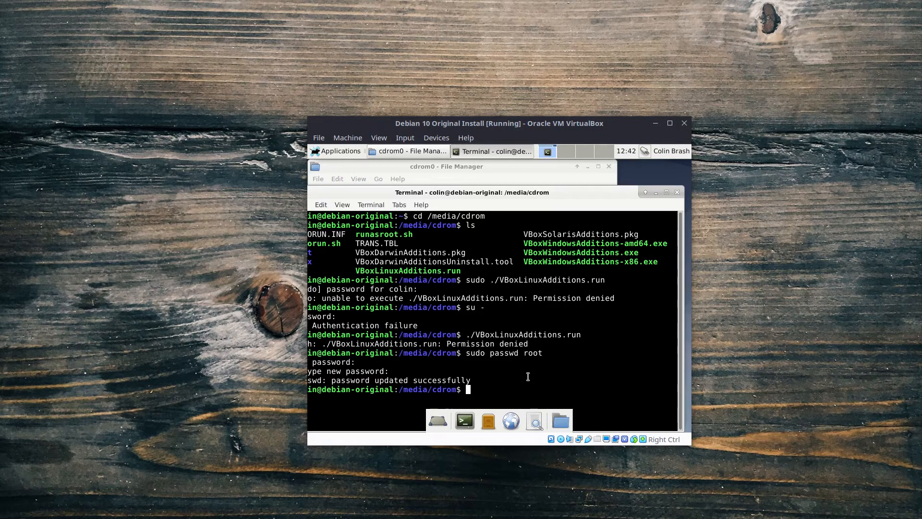
pyautogui.write('su -')
pyautogui.press('Return')
pyautogui.press('Return')
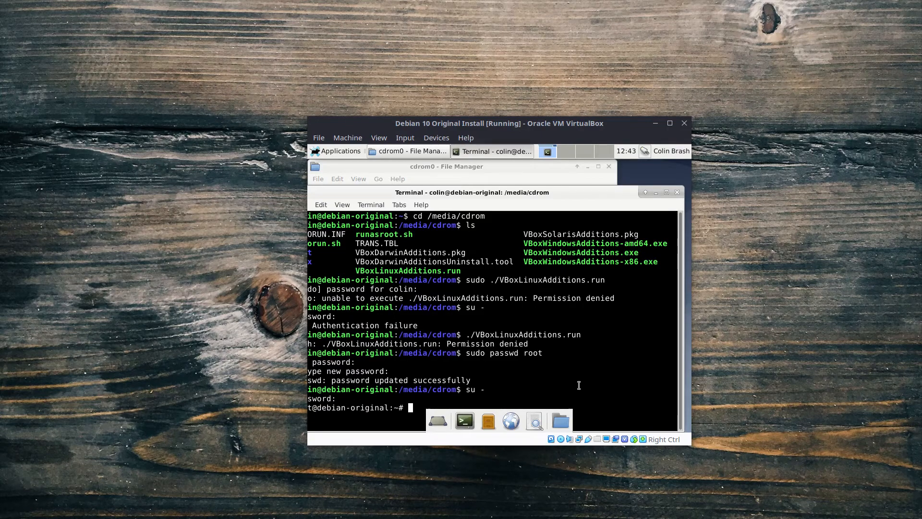
pyautogui.moveTo(481, 193); pyautogui.dragTo(506, 168)
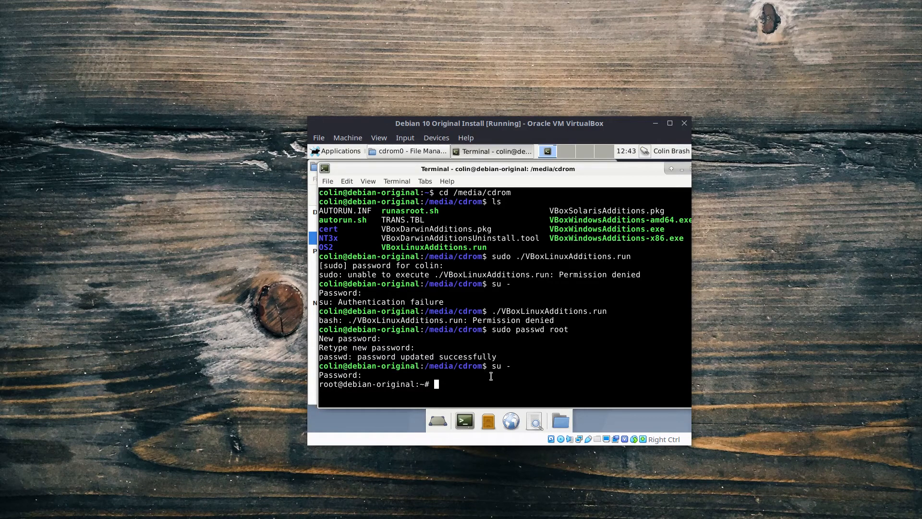
# As root, enter /media/cdrom, list it, and run ./VBoxLinuxAdditions.run.
pyautogui.write('cd /med')
pyautogui.press('Tab')
pyautogui.write('cd')
pyautogui.press('Tab')
pyautogui.press('Return')
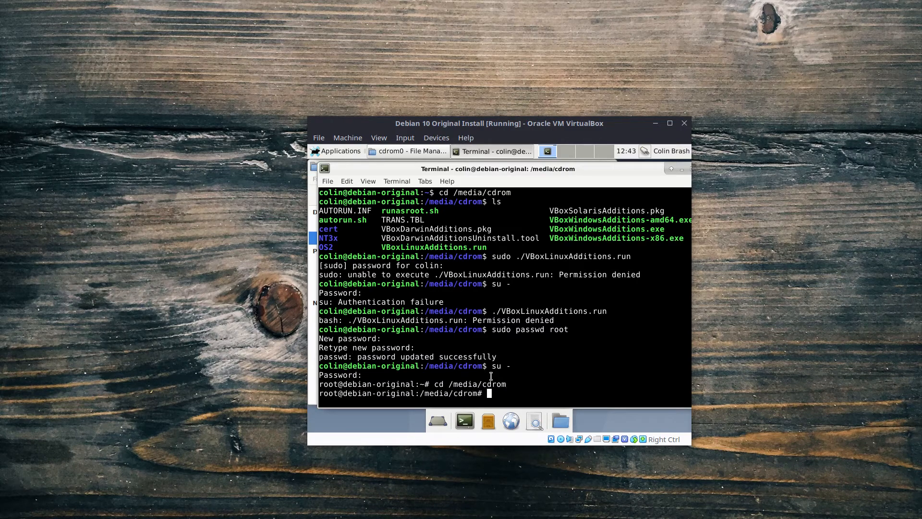
pyautogui.write('ls')
pyautogui.press('Return')
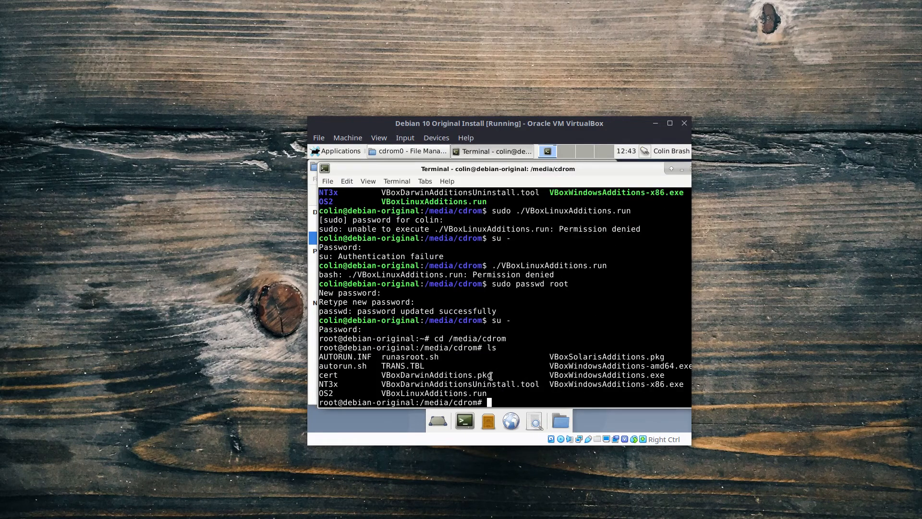
pyautogui.write('./')
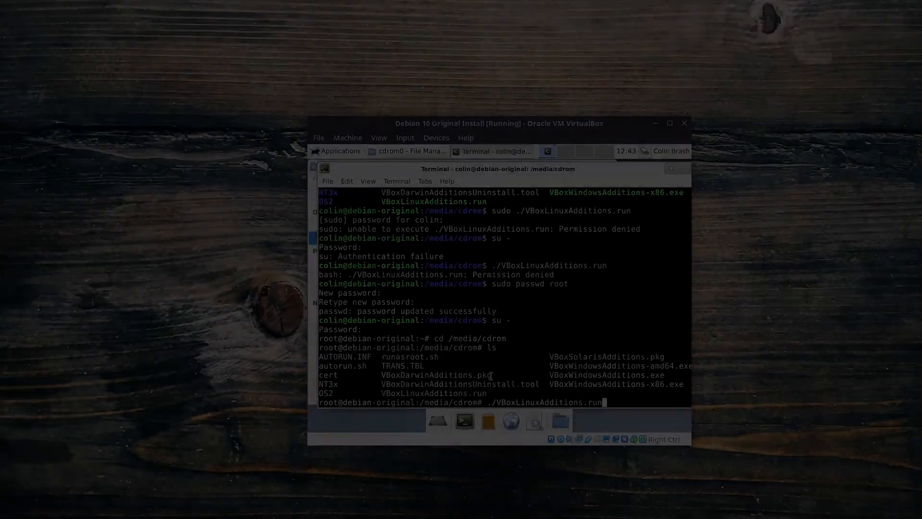
pyautogui.write('VBoxLinuxAdditions.run')
pyautogui.press('Return')
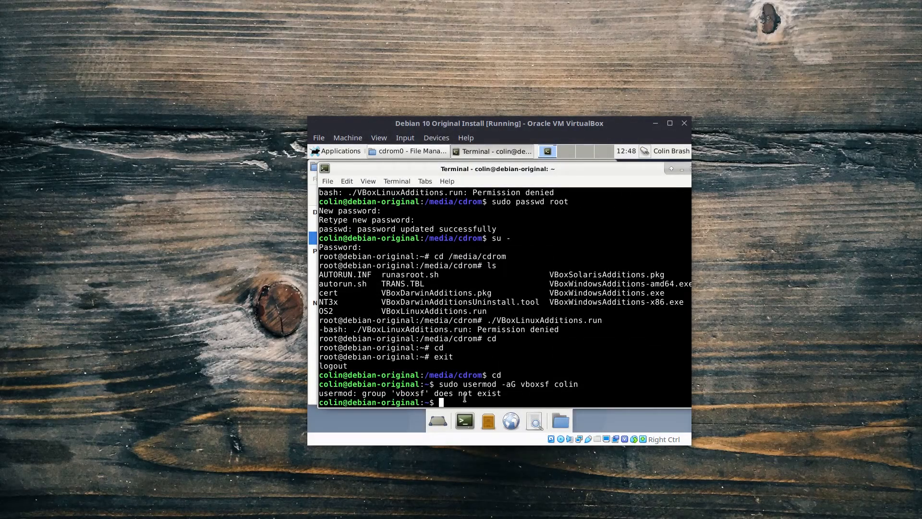
# Install build-essential, module-assistant and dkms with sudo apt install, confirming with y.
pyautogui.write('sudo apt install build-essential')
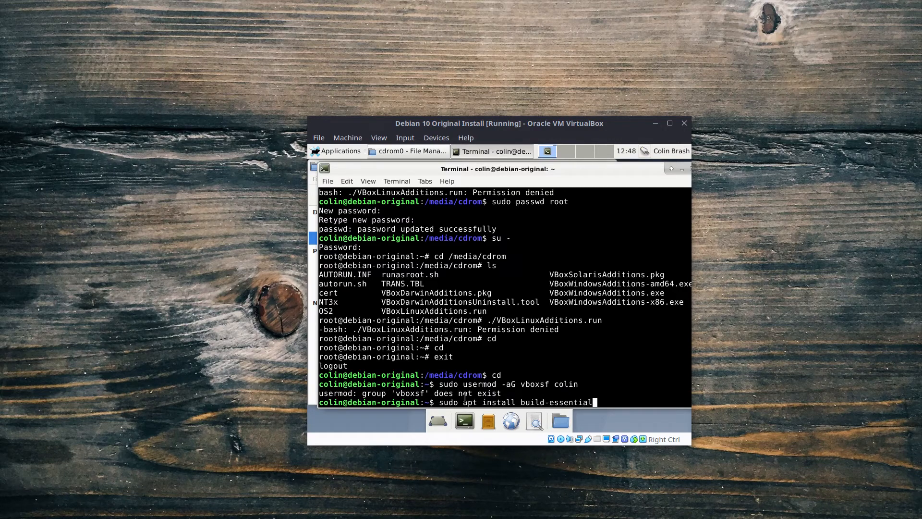
pyautogui.write(' module')
pyautogui.write('-assistan')
pyautogui.write('t')
pyautogui.write(' dkm')
pyautogui.write('s')
pyautogui.press('Return')
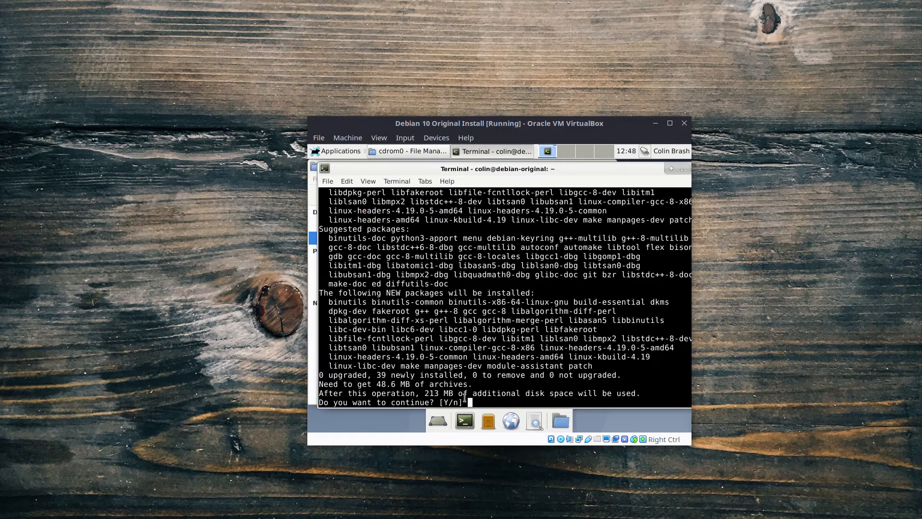
pyautogui.write('y')
pyautogui.press('Return')
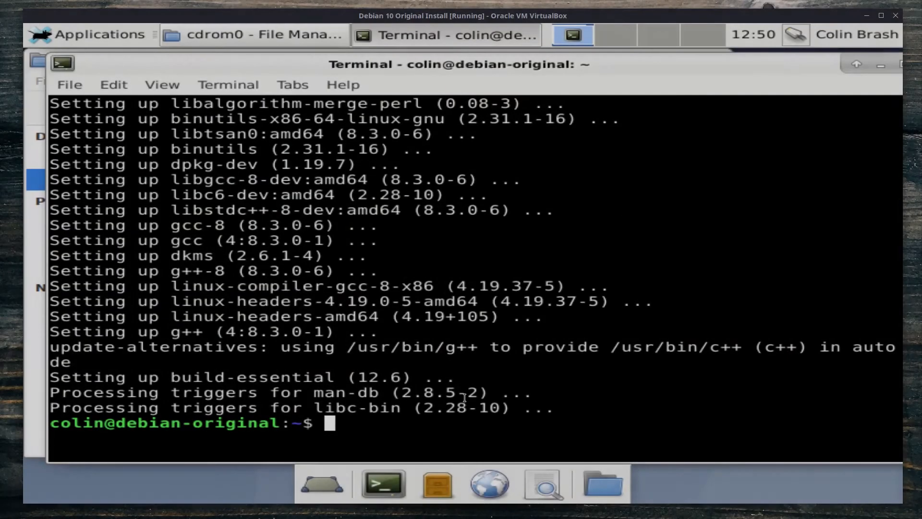
# Clear the recalled install command and exit to close the terminal.
pyautogui.hotkey('ctrl', 'shift', 'v')
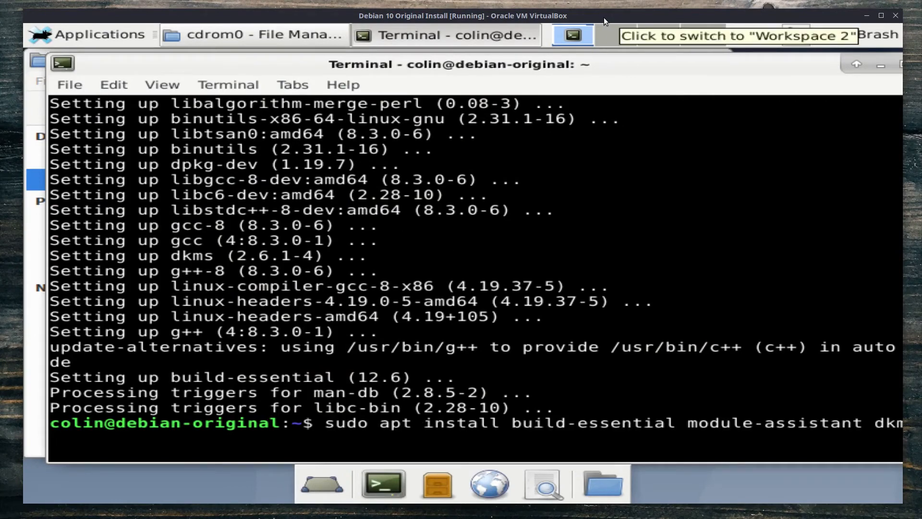
pyautogui.moveTo(608, 64); pyautogui.dragTo(536, 66)
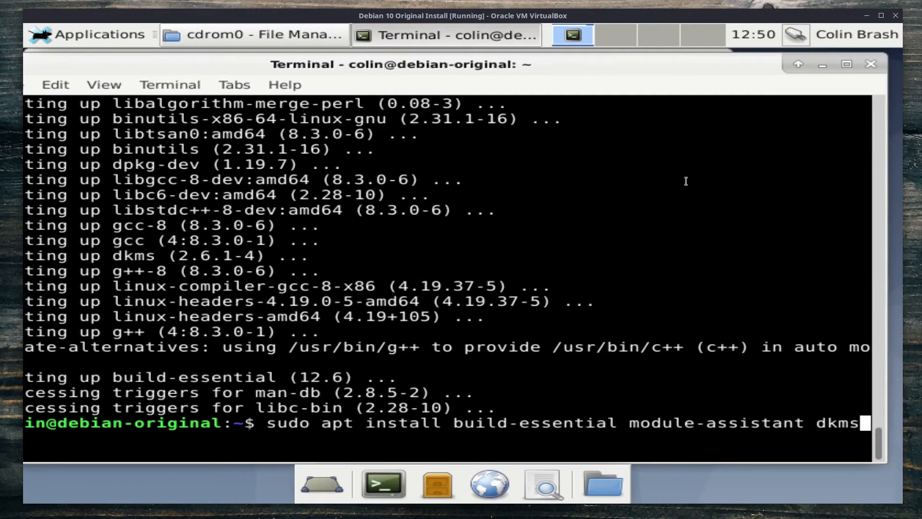
pyautogui.moveTo(563, 63); pyautogui.dragTo(578, 62)
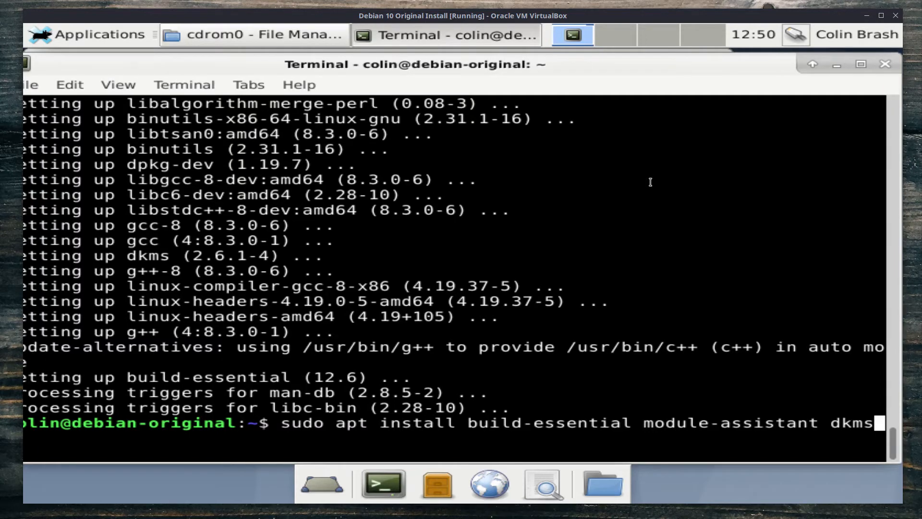
pyautogui.hotkey('ctrl', 'u')
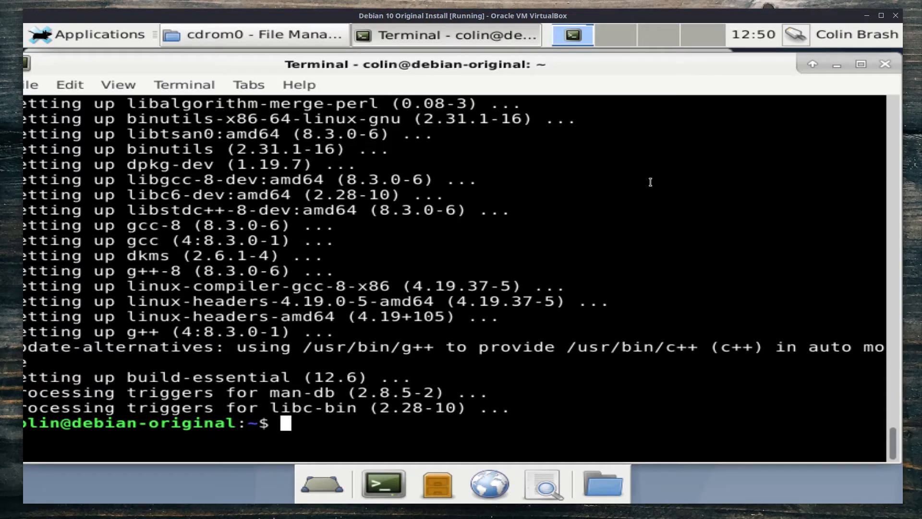
pyautogui.write('exit')
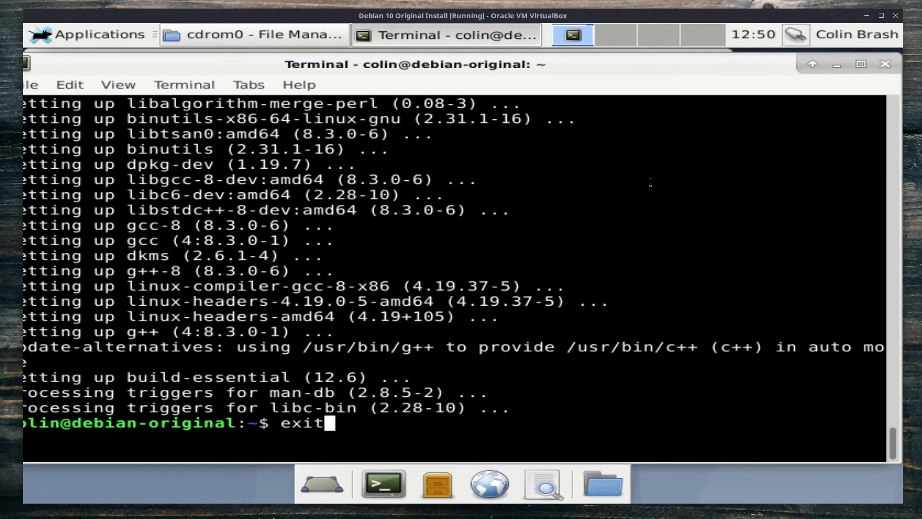
pyautogui.press('Return')
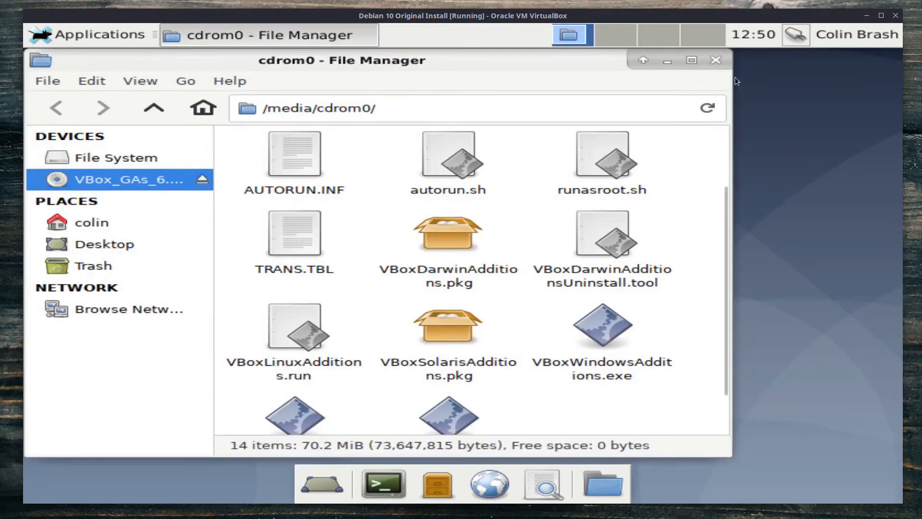
# Close the cdrom0 file manager, run m-a prepare, and dismiss its not-root error.
pyautogui.click(716, 60)
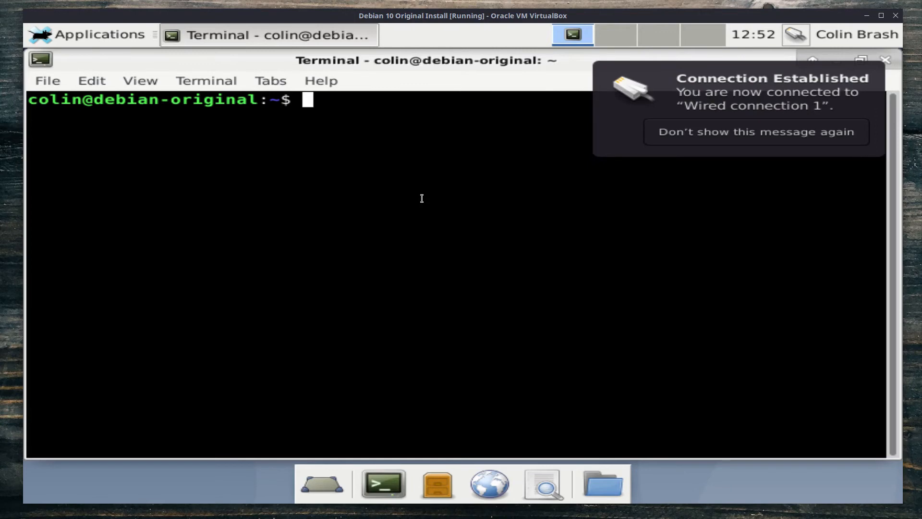
pyautogui.write('m-a ')
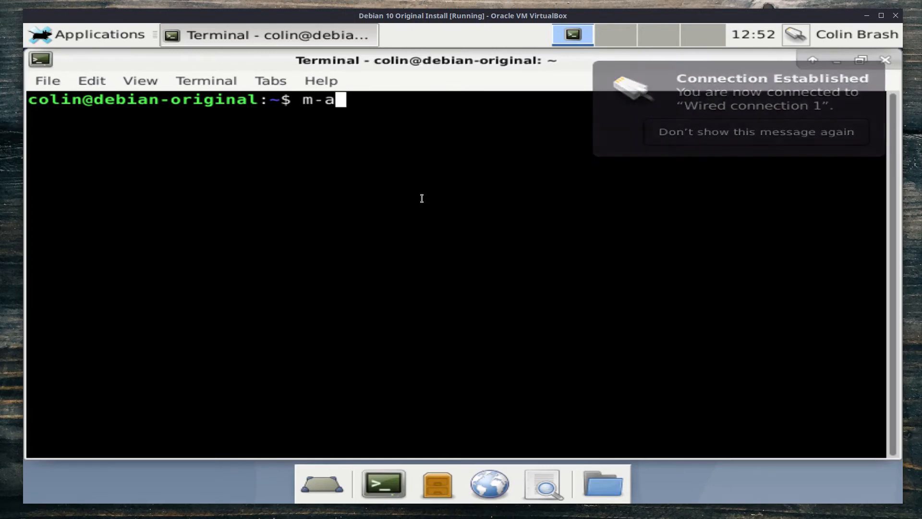
pyautogui.write('prepare')
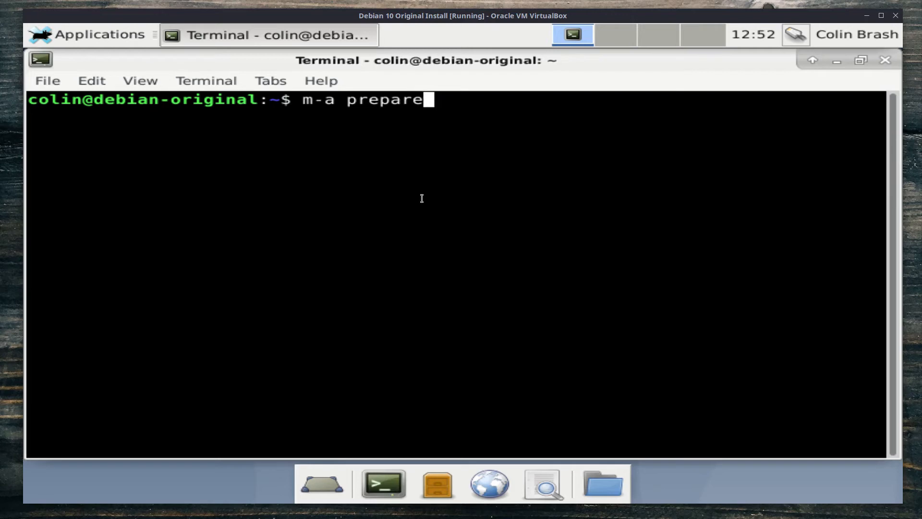
pyautogui.press('Return')
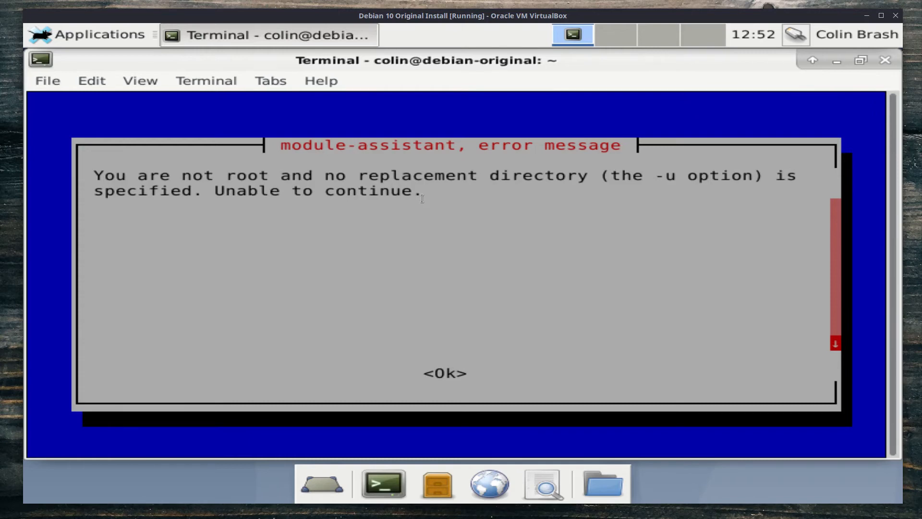
pyautogui.press('Return')
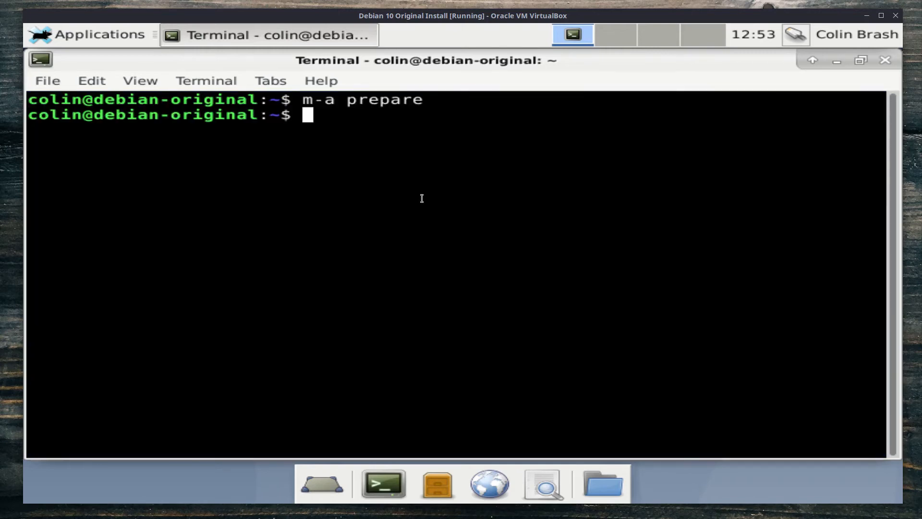
# Switch to root with su - and run m-a prepare again.
pyautogui.write('su -')
pyautogui.press('Return')
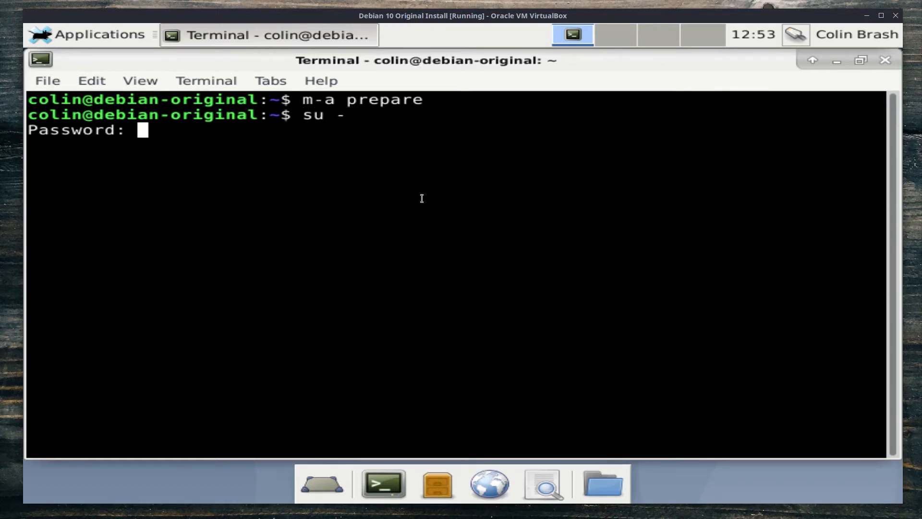
pyautogui.press('Return')
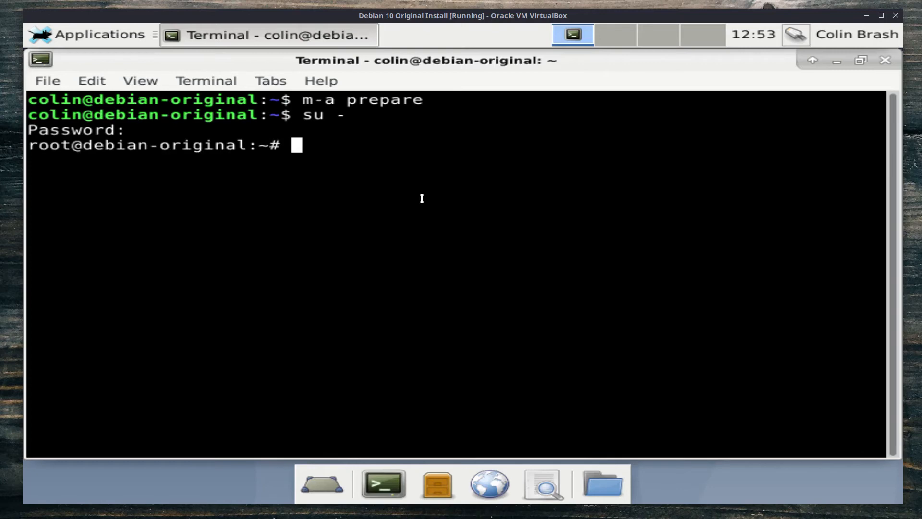
pyautogui.write('exit')
pyautogui.press('BackSpace')
pyautogui.press('BackSpace')
pyautogui.press('BackSpace')
pyautogui.press('BackSpace')
pyautogui.write('m-a prepare')
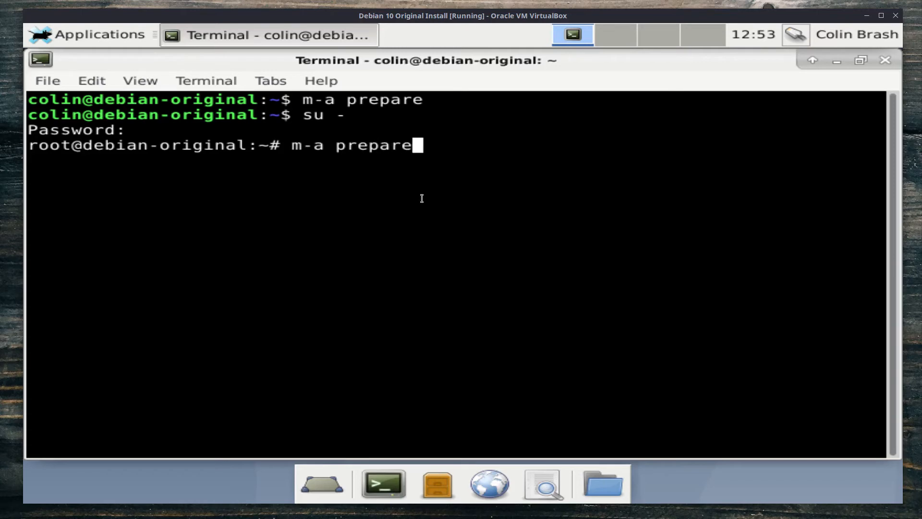
pyautogui.press('Return')
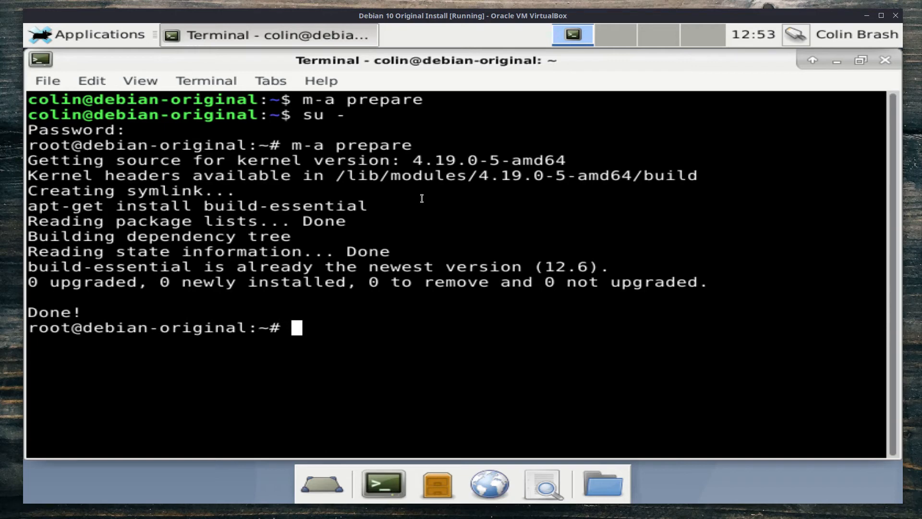
# Change into the Guest Additions disc directory /media/cdrom0/.
pyautogui.write('/med')
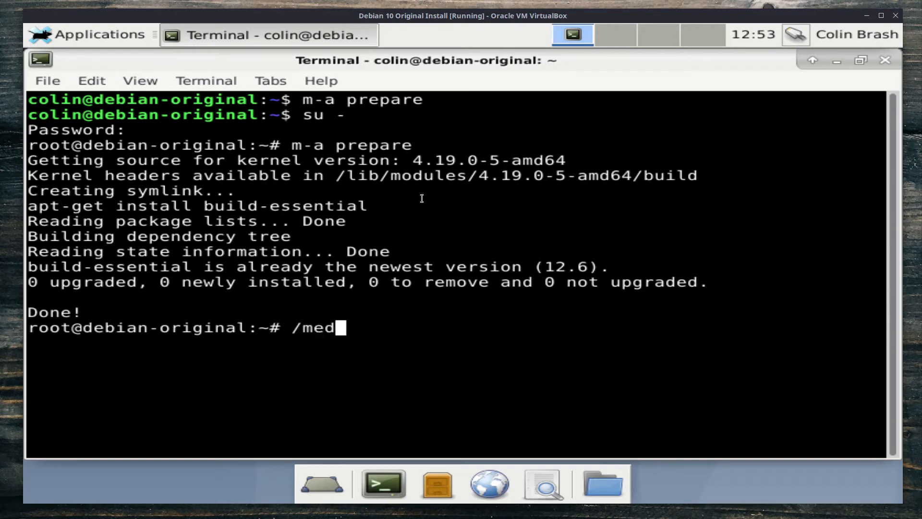
pyautogui.press('Tab')
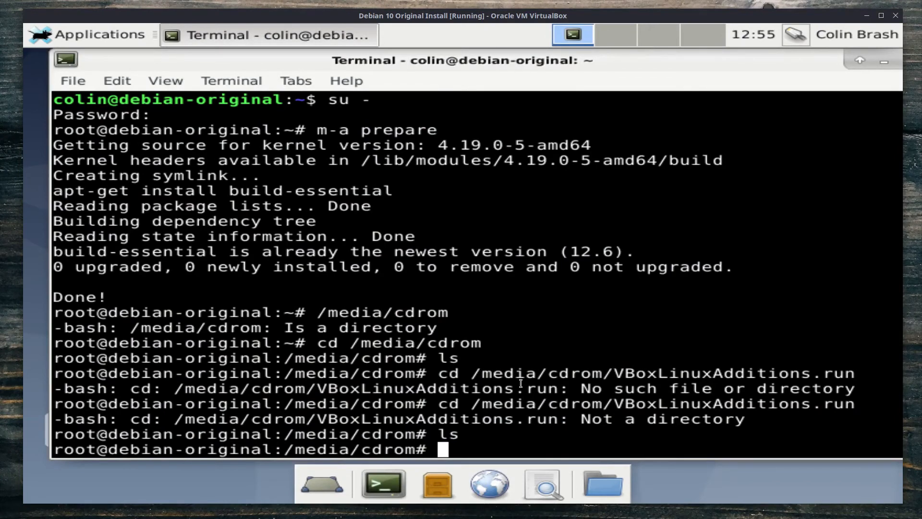
pyautogui.write('cd')
pyautogui.write(' /med')
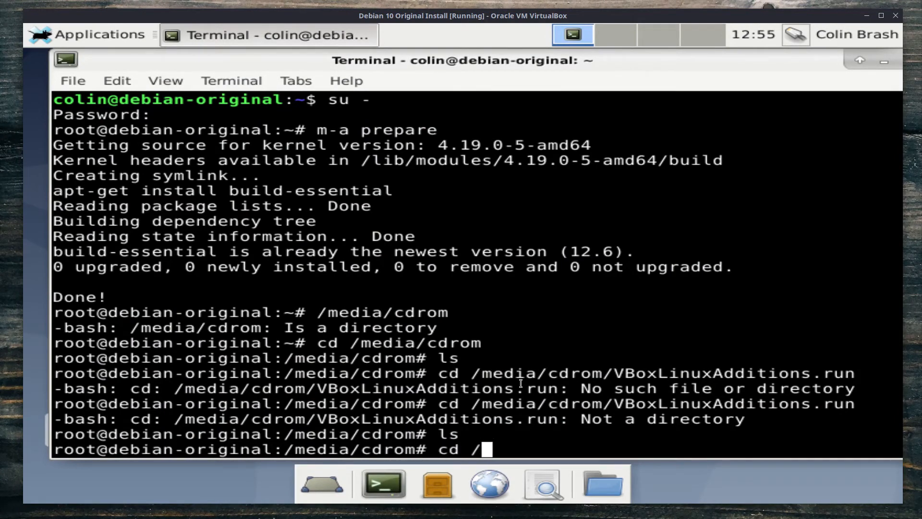
pyautogui.press('Tab')
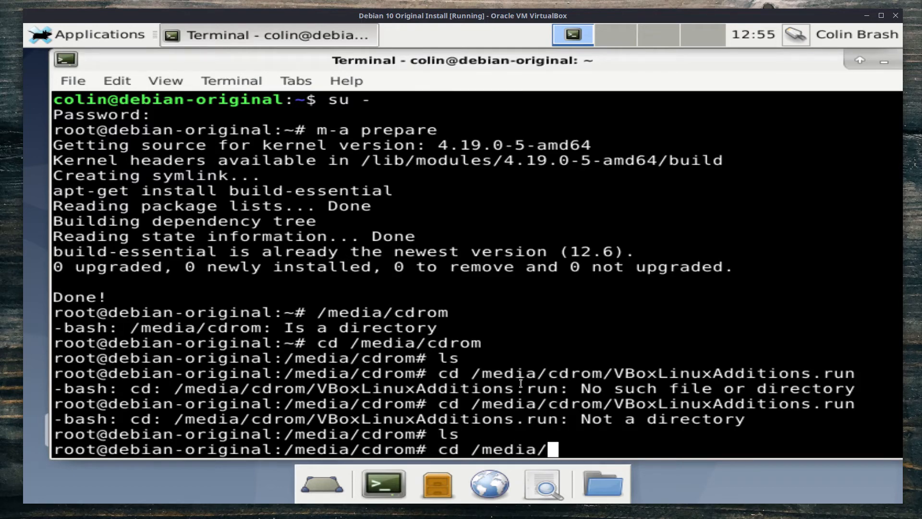
pyautogui.write('cdrom0/')
pyautogui.press('Return')
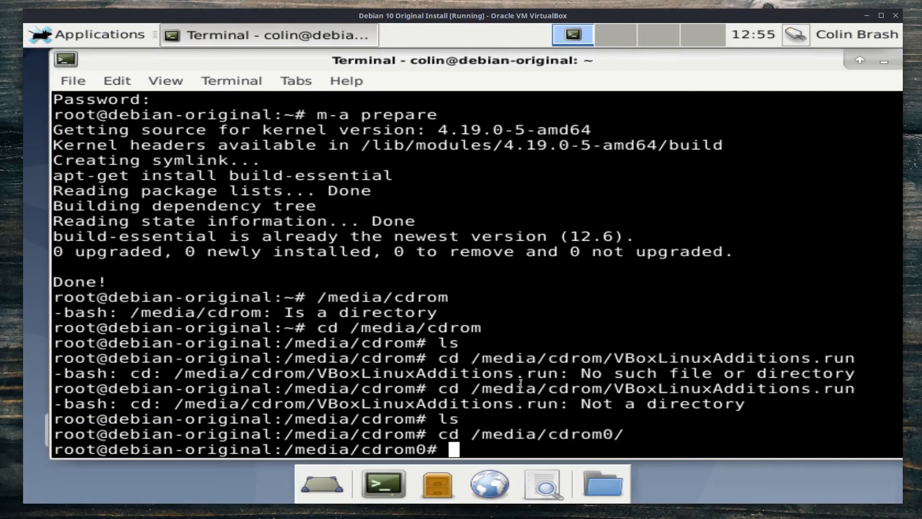
# List the disc's files and launch ./VBoxLinuxAdditions.run.
pyautogui.write('ls')
pyautogui.press('Return')
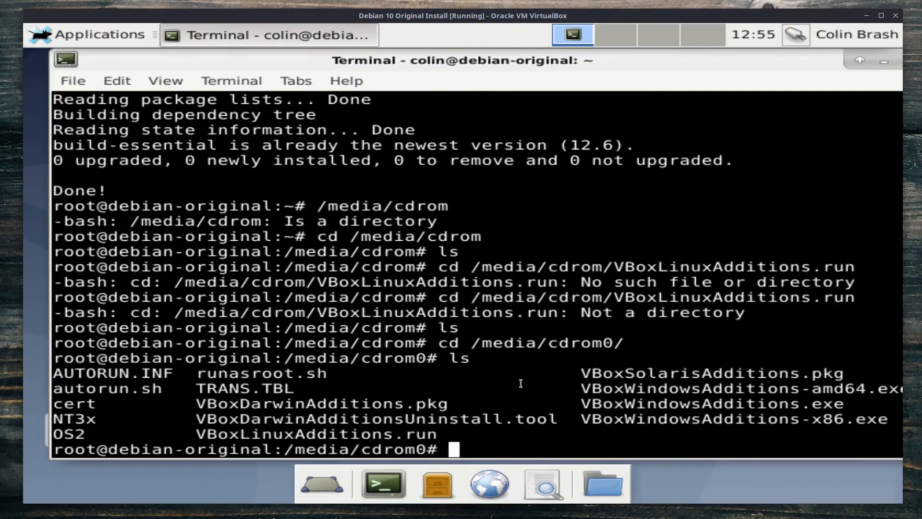
pyautogui.write('./VBoxLinuxAdditions.run')
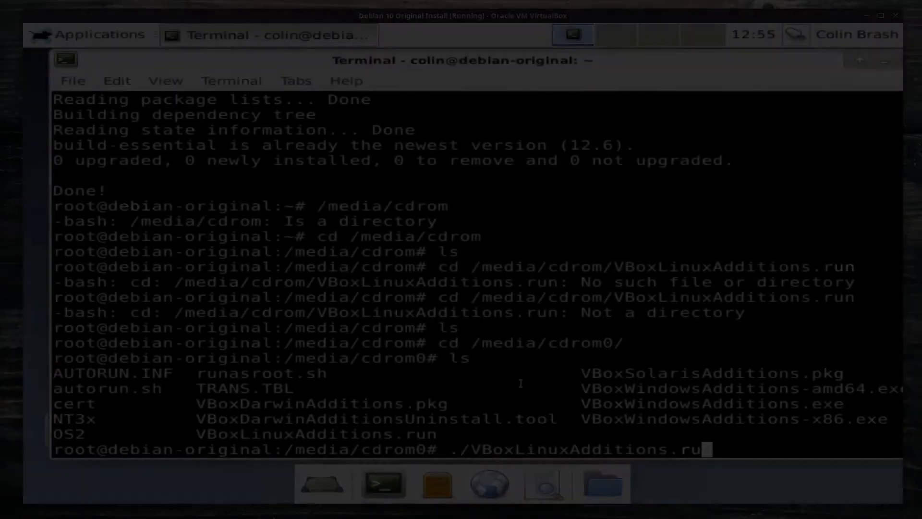
pyautogui.press('Return')
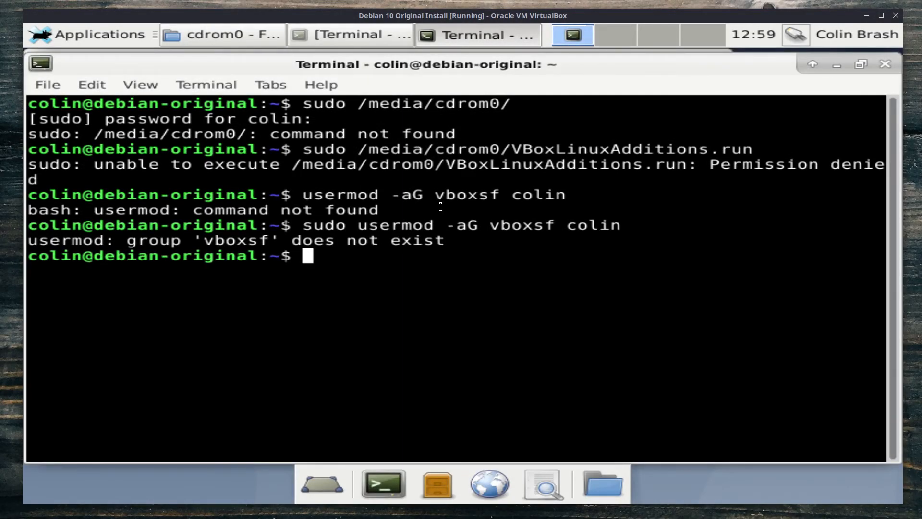
# Create the vboxsf group with 'sudo groupadd vboxsf', correcting the 'gruopadd' typo.
pyautogui.write('sudo')
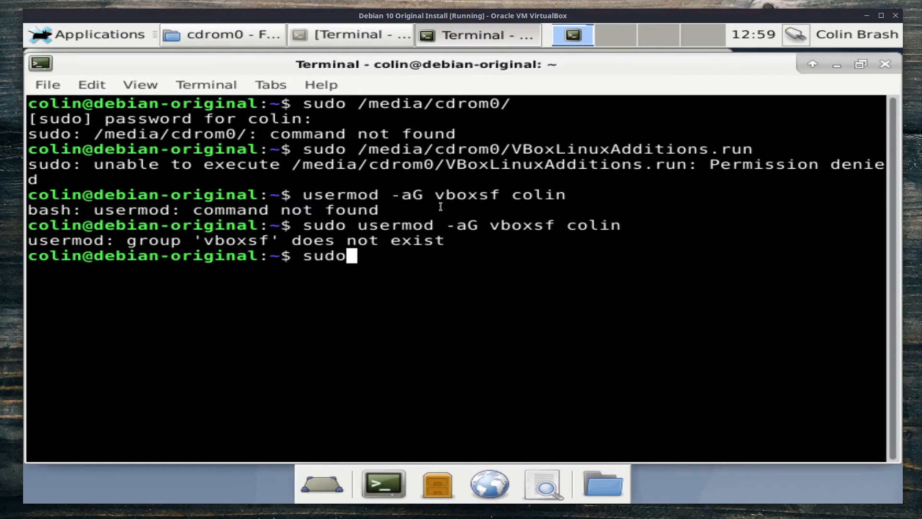
pyautogui.write(' gru')
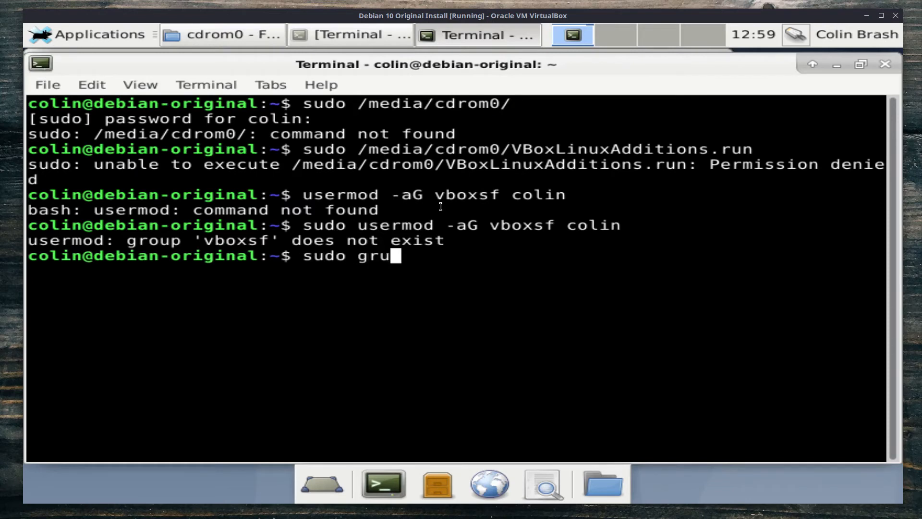
pyautogui.write('opadd')
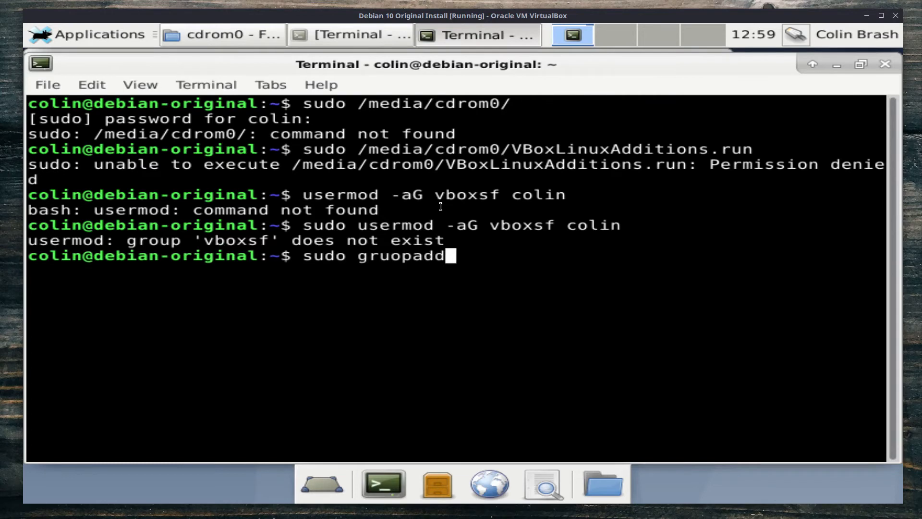
pyautogui.write(' vb')
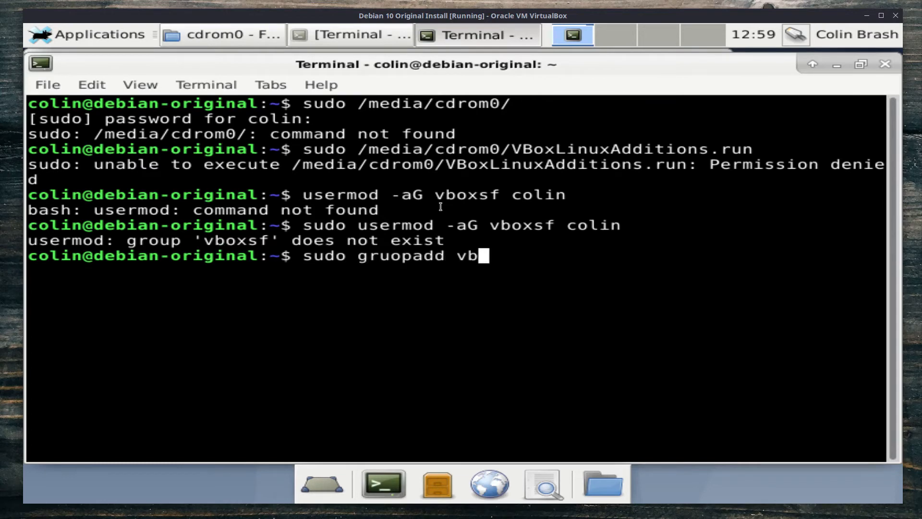
pyautogui.write('oxsf')
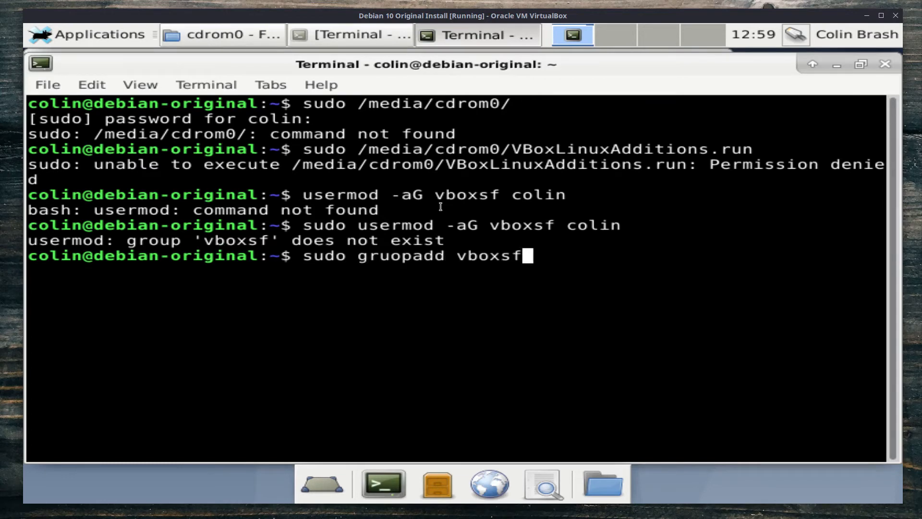
pyautogui.press('Return')
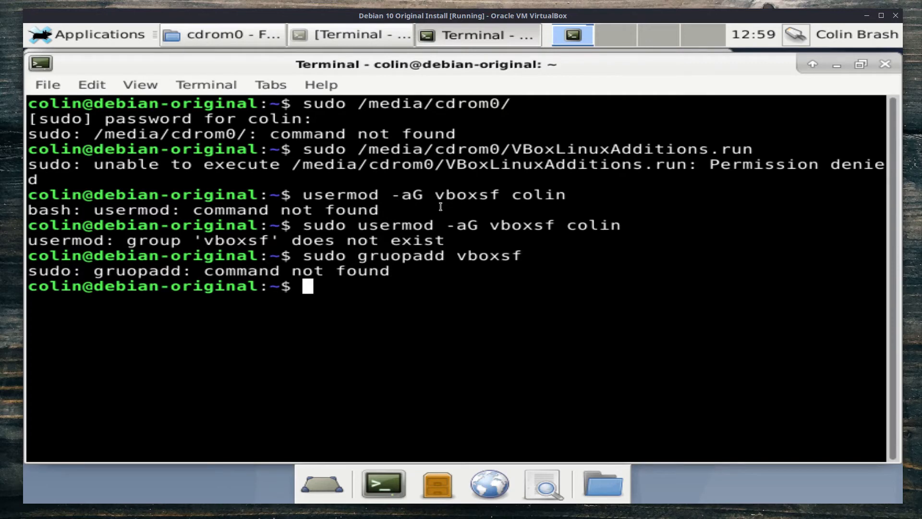
pyautogui.press('Up')
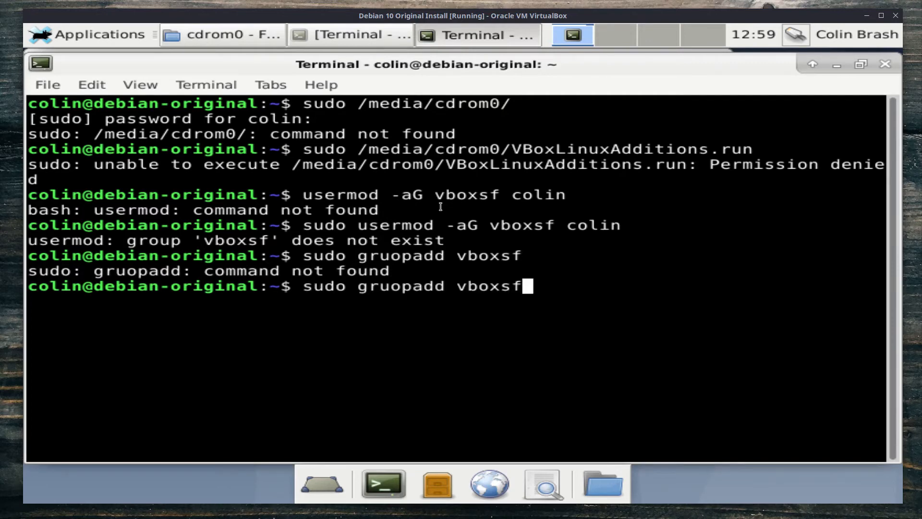
pyautogui.press('Left')
pyautogui.press('Left')
pyautogui.press('Left')
pyautogui.press('Left')
pyautogui.press('Left')
pyautogui.press('Left')
pyautogui.press('Left')
pyautogui.press('Left')
pyautogui.press('Left')
pyautogui.press('Left')
pyautogui.press('Left')
pyautogui.press('Left')
pyautogui.press('Left')
pyautogui.press('Delete')
pyautogui.press('Delete')
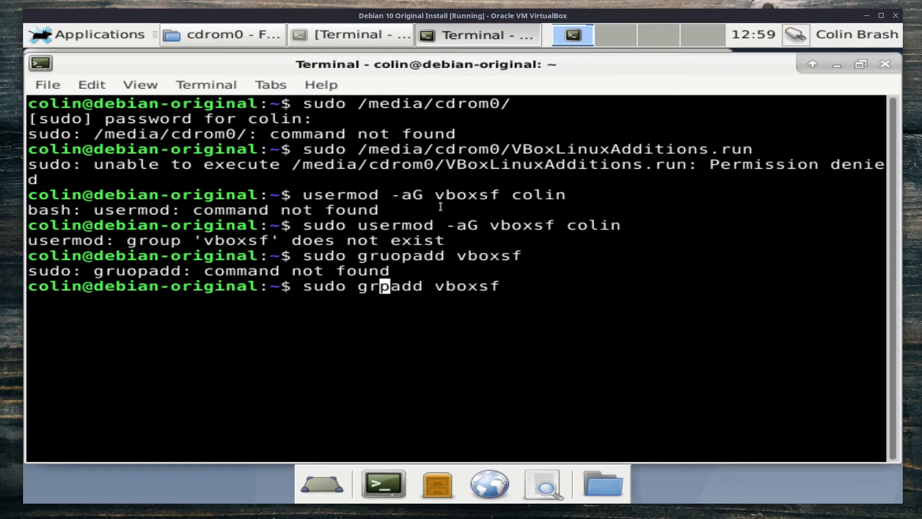
pyautogui.write('ou')
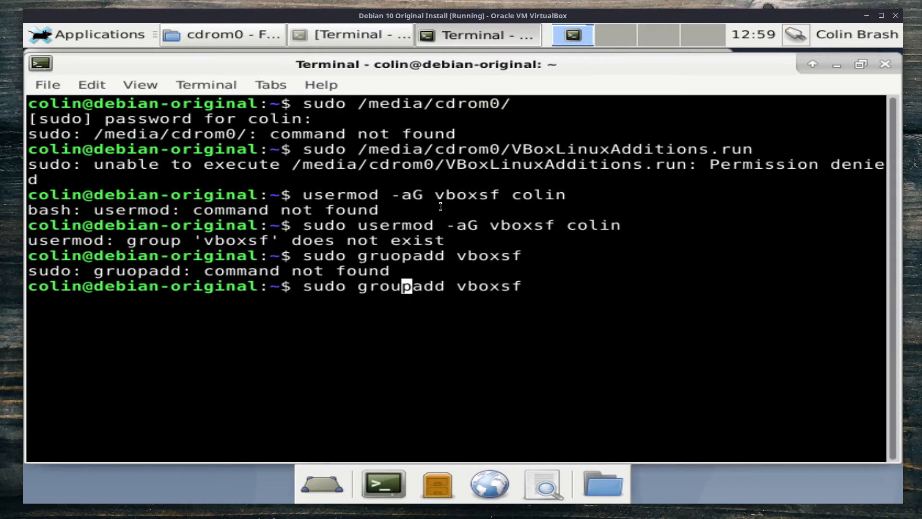
pyautogui.press('Return')
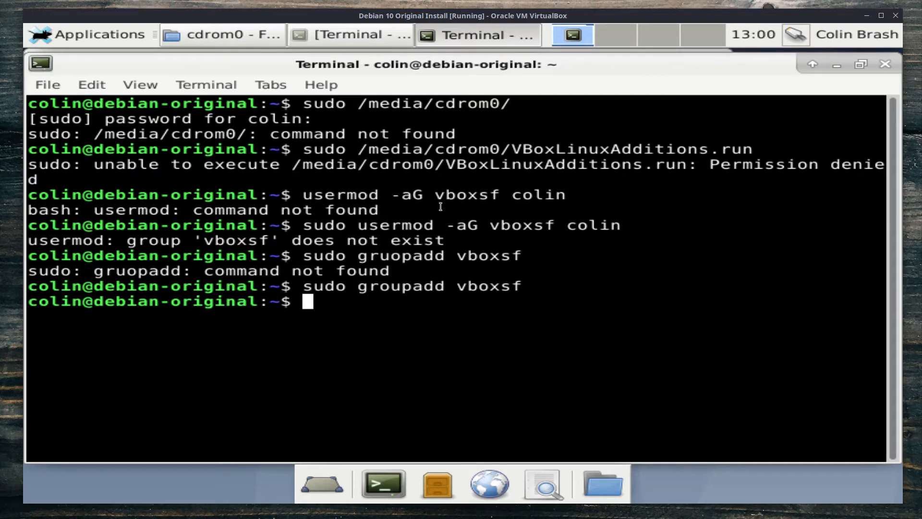
# Add the user to vboxsf and rerun the Guest Additions installer from history.
pyautogui.press('Up')
pyautogui.press('Up')
pyautogui.press('Up')
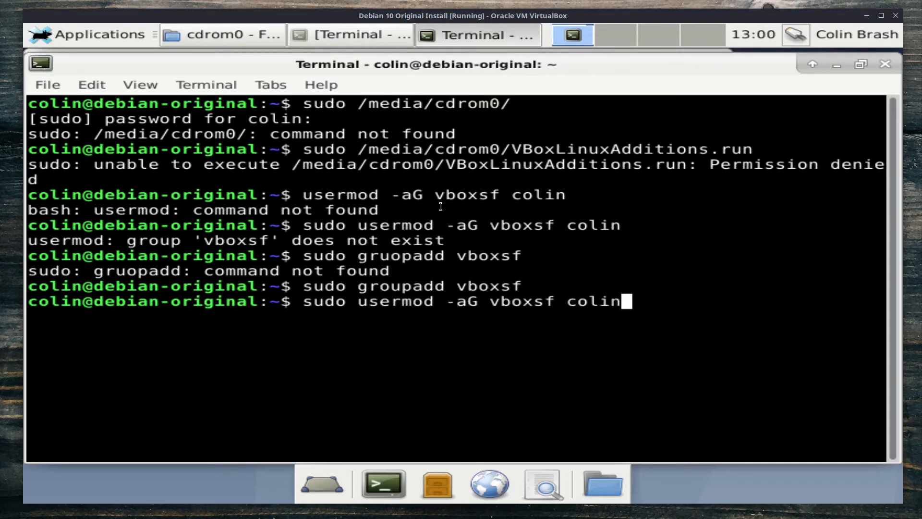
pyautogui.press('Return')
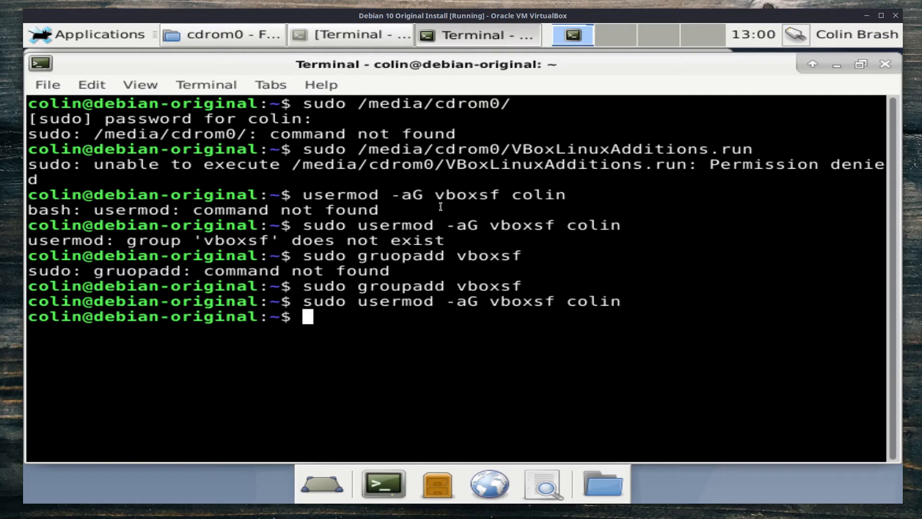
pyautogui.press('Up')
pyautogui.press('Up')
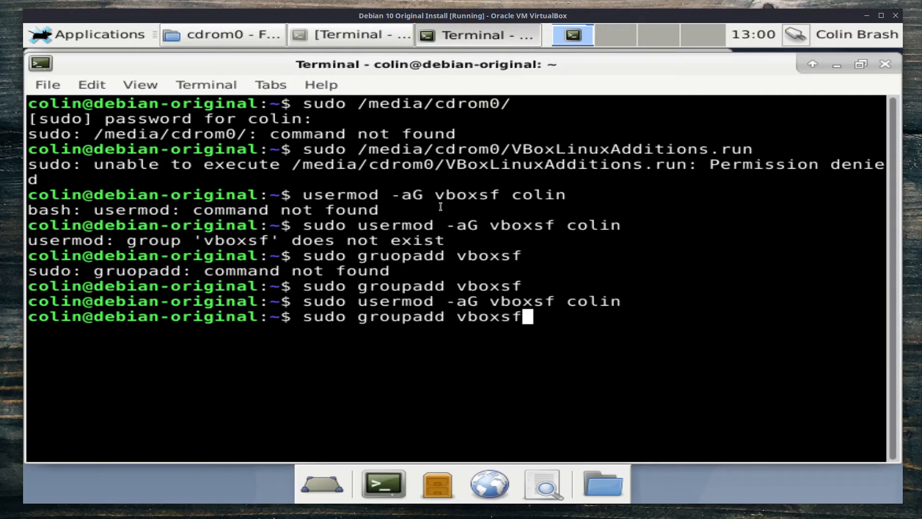
pyautogui.press('Down')
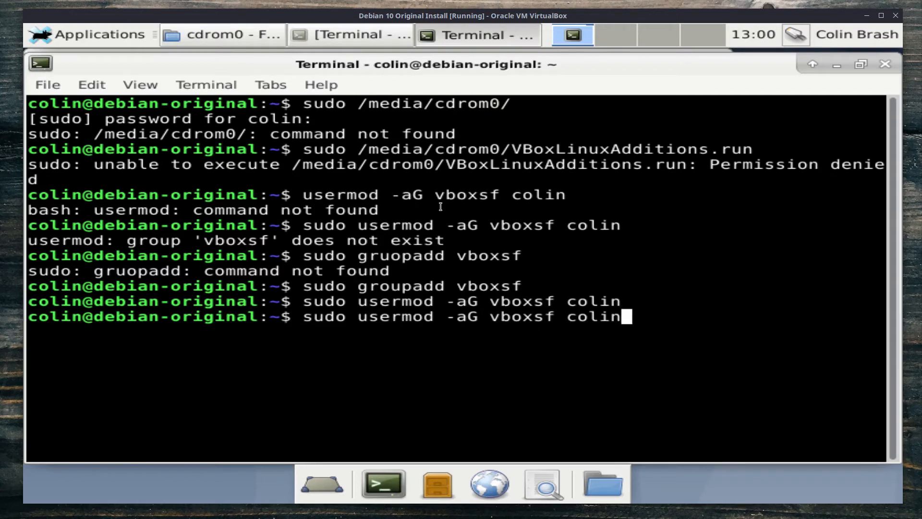
pyautogui.press('Up')
pyautogui.press('Up')
pyautogui.press('Up')
pyautogui.press('Up')
pyautogui.press('Up')
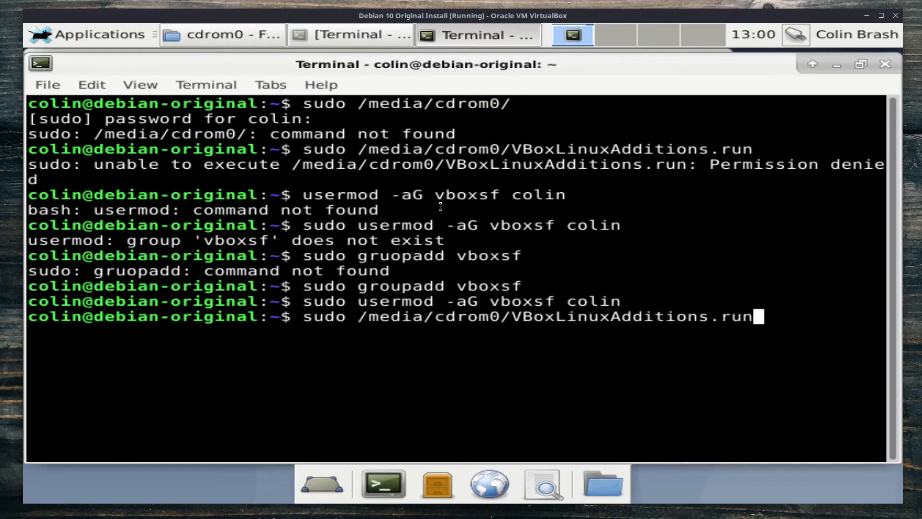
pyautogui.press('Return')
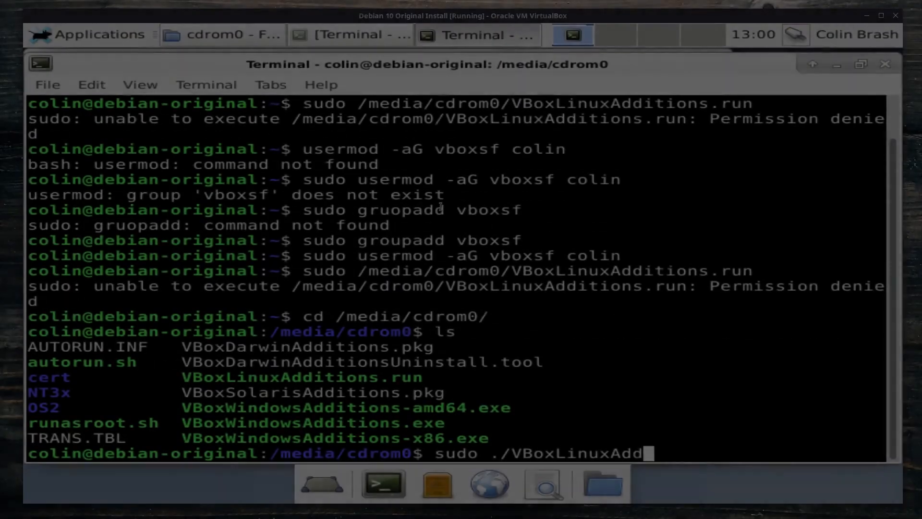
# Rerun VBoxLinuxAdditions.run, then create the vboxusers group and add the user to it.
pyautogui.write('itions.')
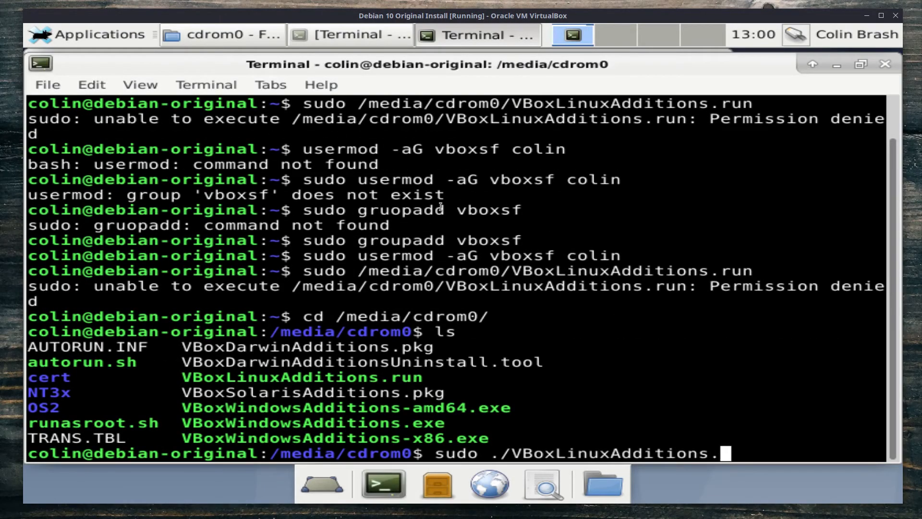
pyautogui.write('run')
pyautogui.press('Return')
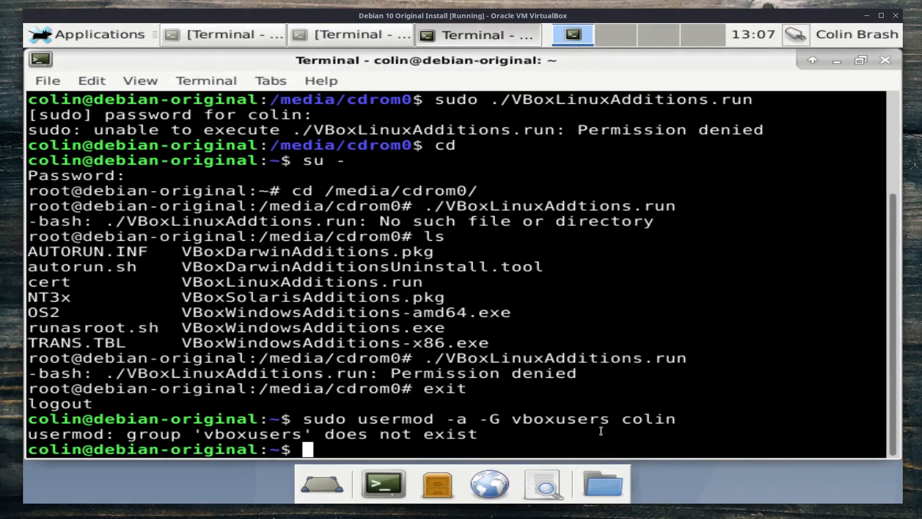
pyautogui.write('sudo ')
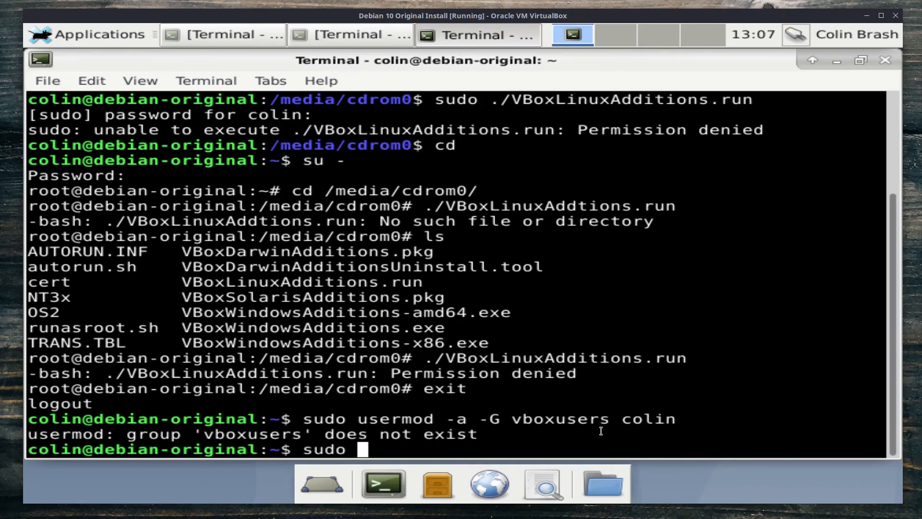
pyautogui.write('groupa')
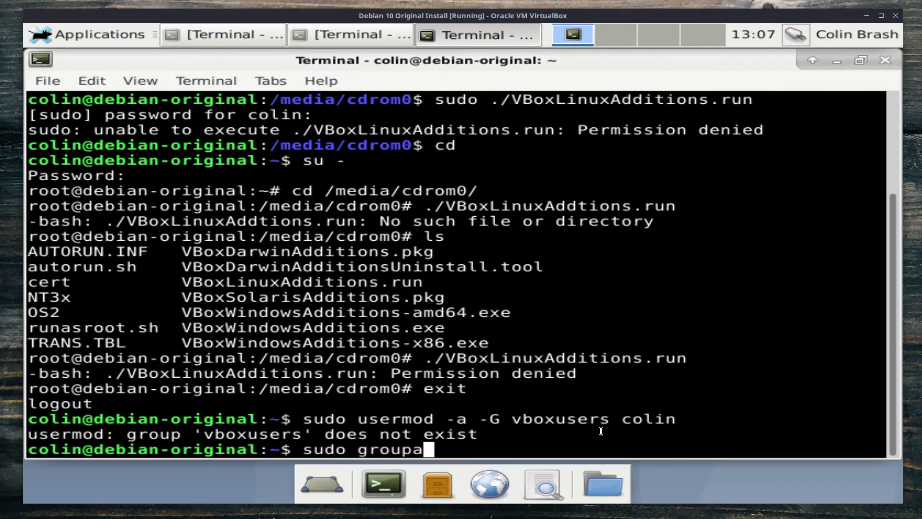
pyautogui.write('dd vb')
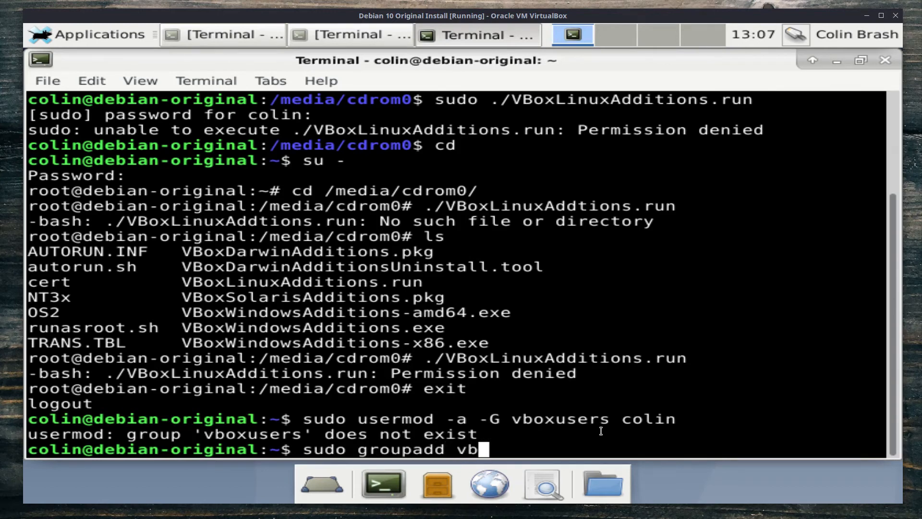
pyautogui.write('oxusers')
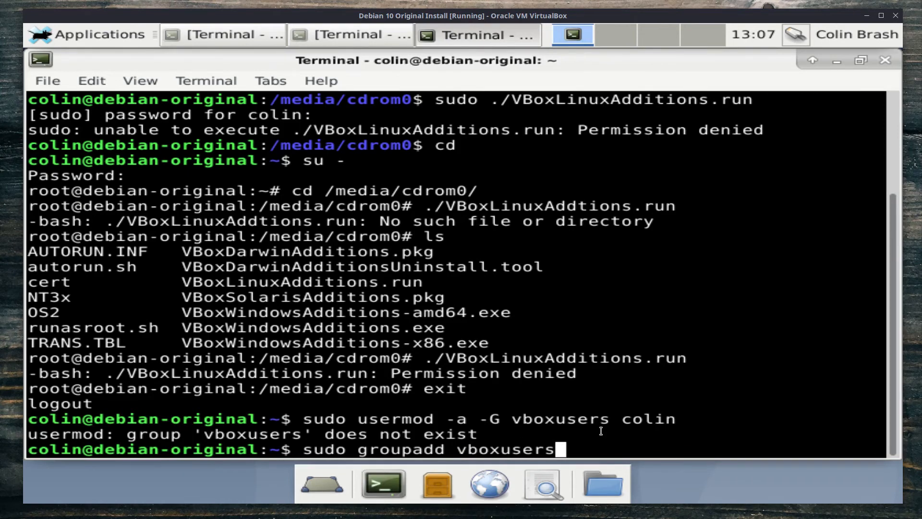
pyautogui.press('Return')
pyautogui.press('Up')
pyautogui.press('Up')
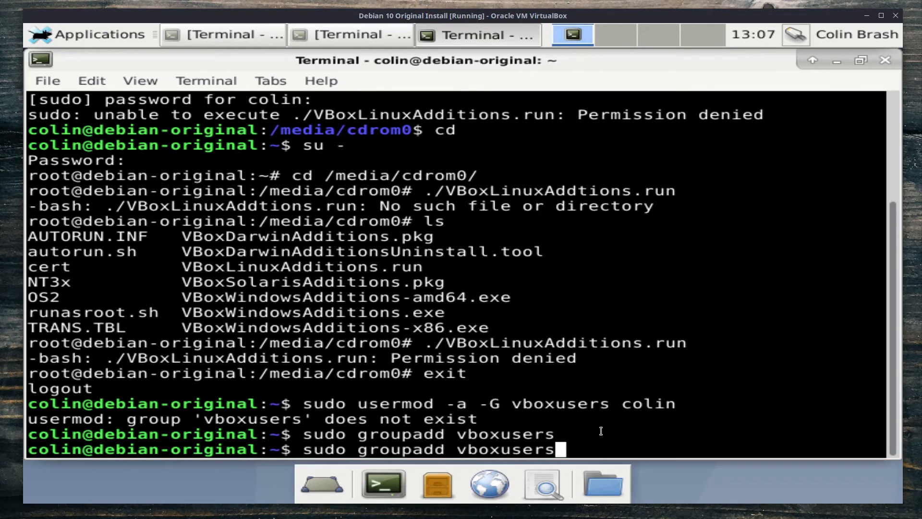
pyautogui.press('Return')
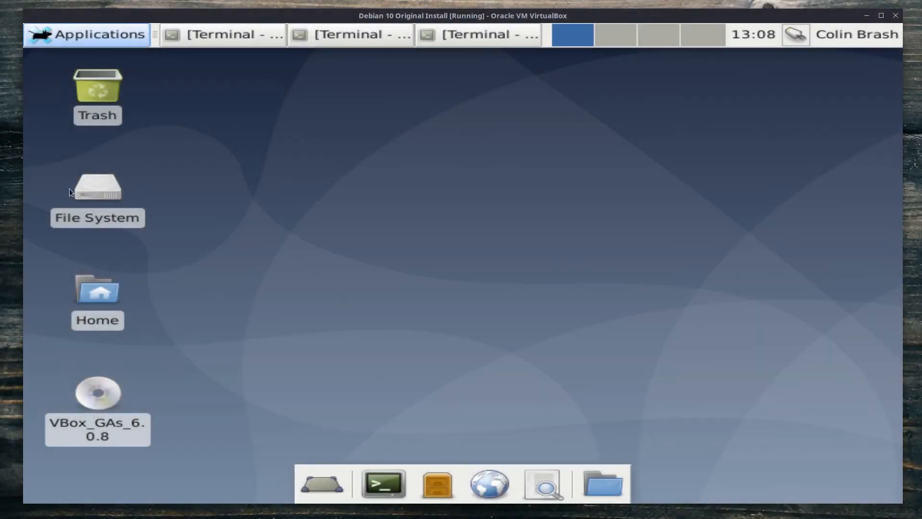
# Restart the Debian guest and enter 'sudo sh ./VBoxLinuxAdditions.run' in the terminal.
pyautogui.click(57, 35)
pyautogui.click(73, 319)
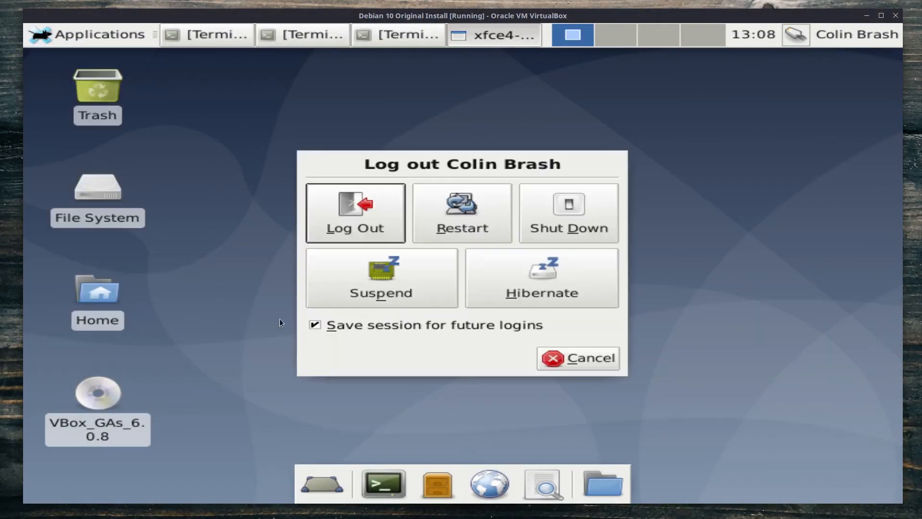
pyautogui.click(472, 218)
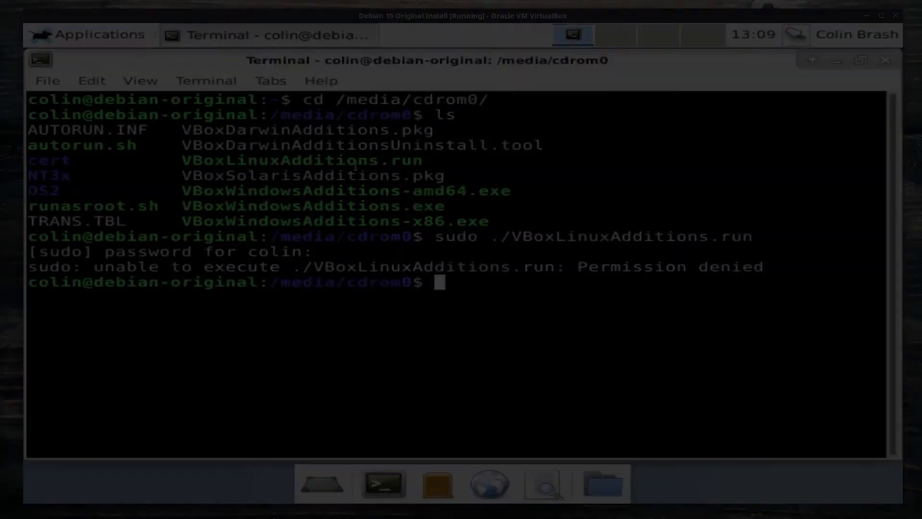
pyautogui.write('sudo ')
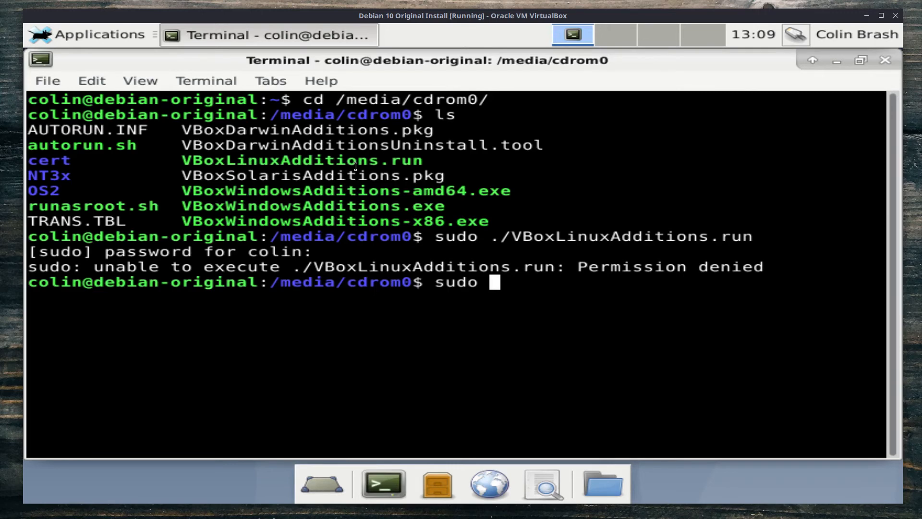
pyautogui.write('sh')
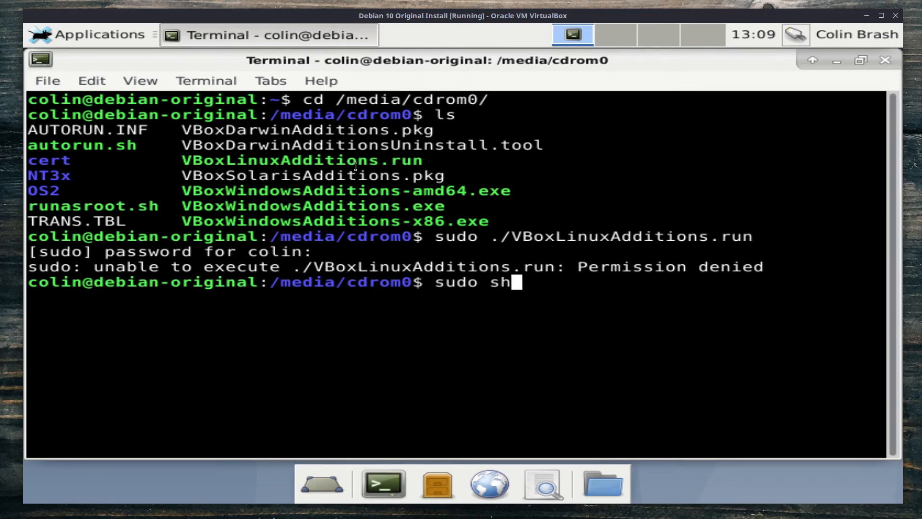
pyautogui.write(' ./VB')
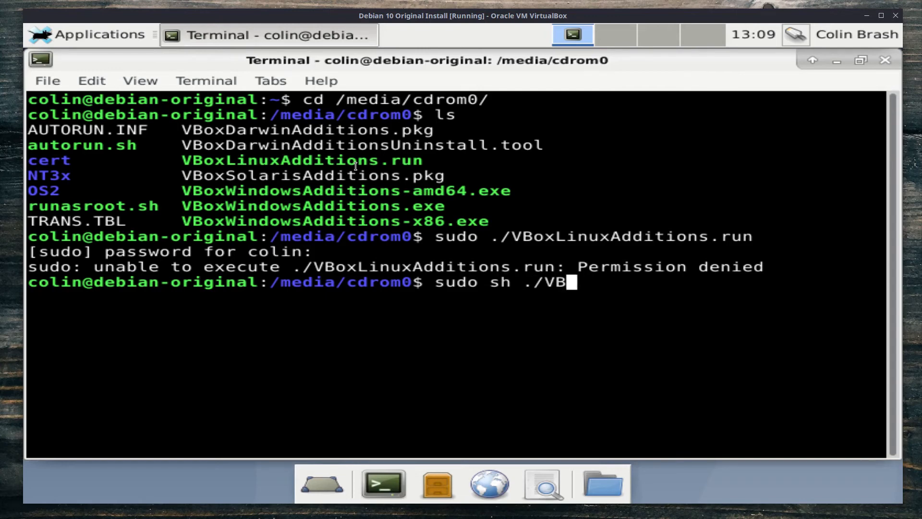
pyautogui.write('oxLin')
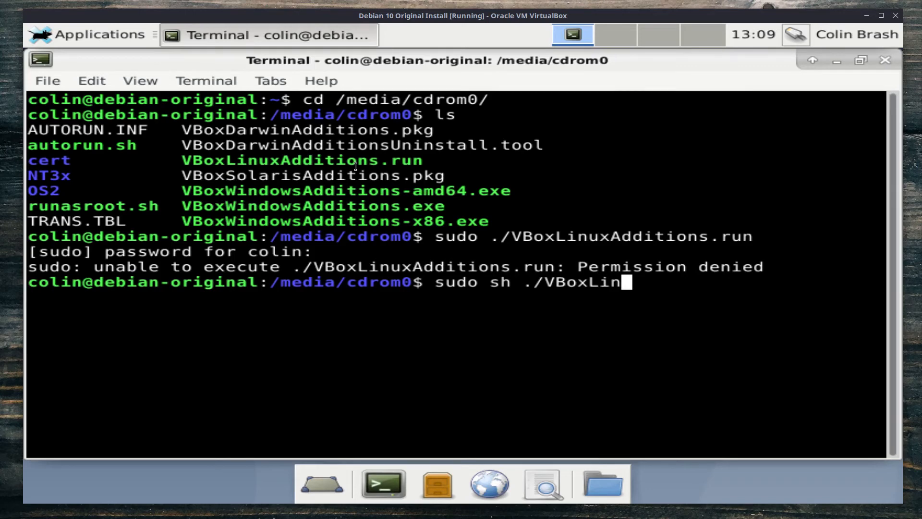
pyautogui.write('uxA')
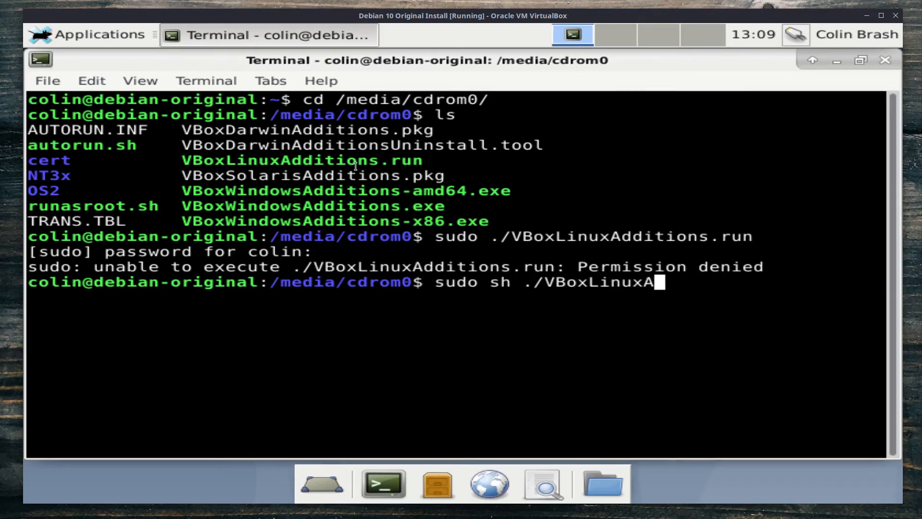
pyautogui.write('dditions.run')
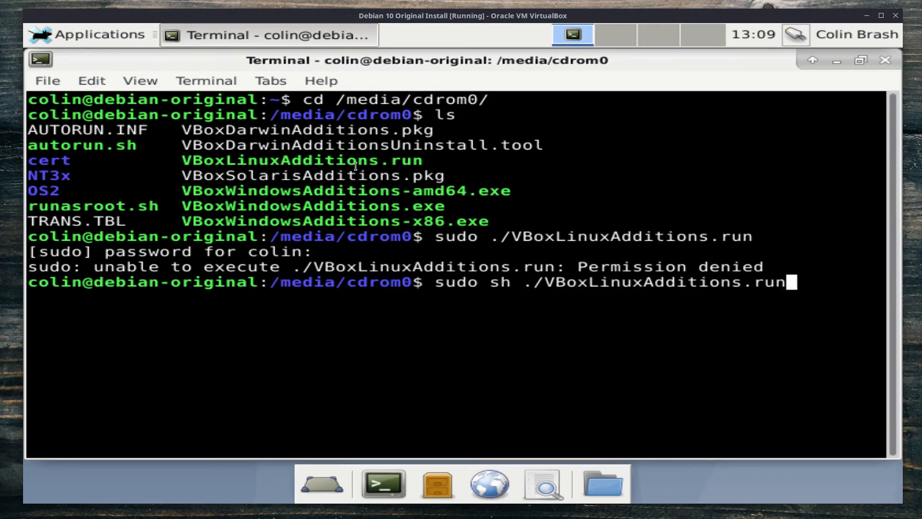
# Run the installer via sh to build Guest Additions 6.0.8 modules for kernel 4.19.0-5-amd64, then close the terminal.
pyautogui.press('Return')
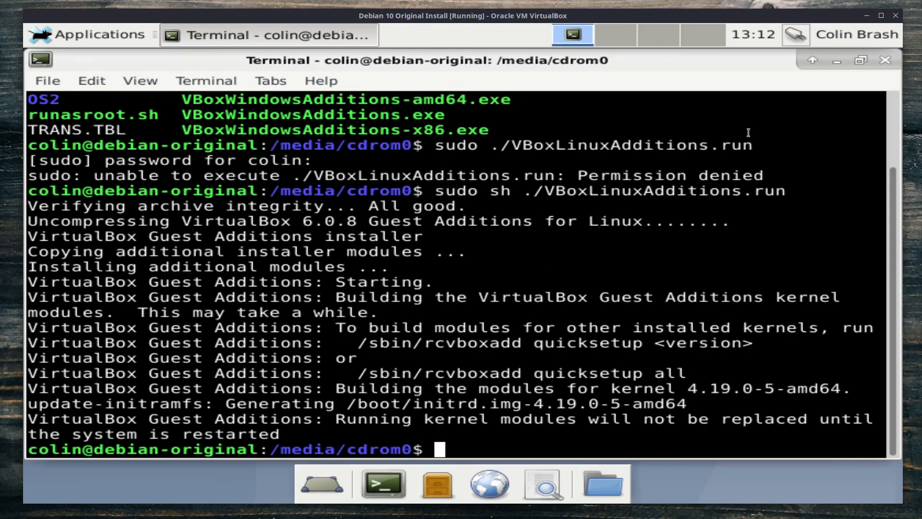
pyautogui.click(884, 61)
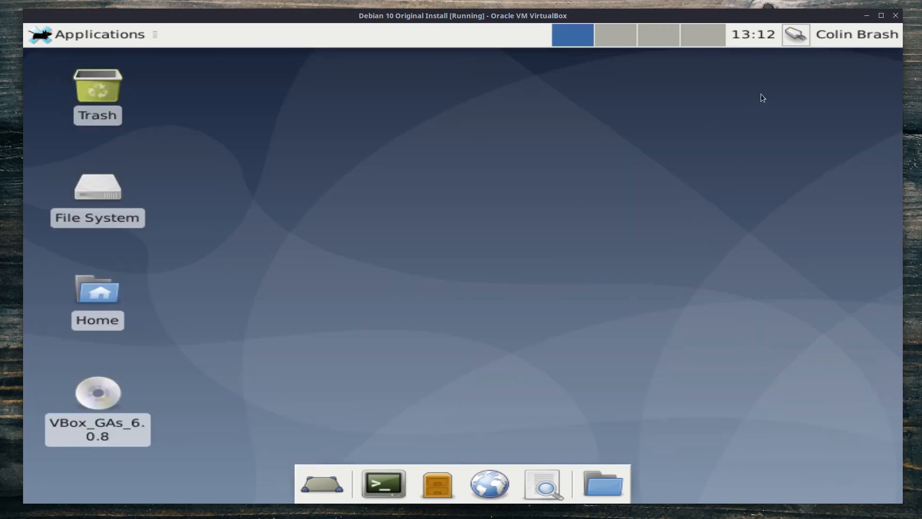
# Reboot the guest so Guest Additions load, then switch the VM to full-screen mode.
pyautogui.click(59, 39)
pyautogui.click(75, 318)
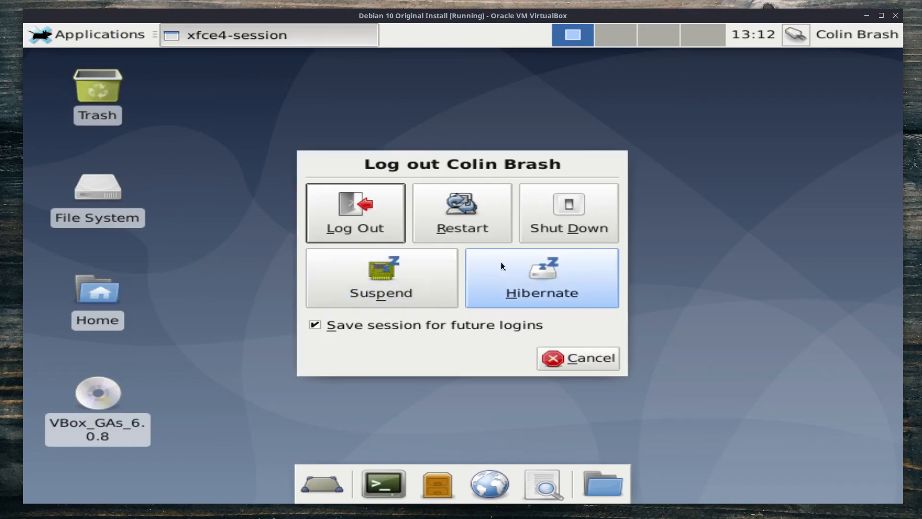
pyautogui.click(471, 218)
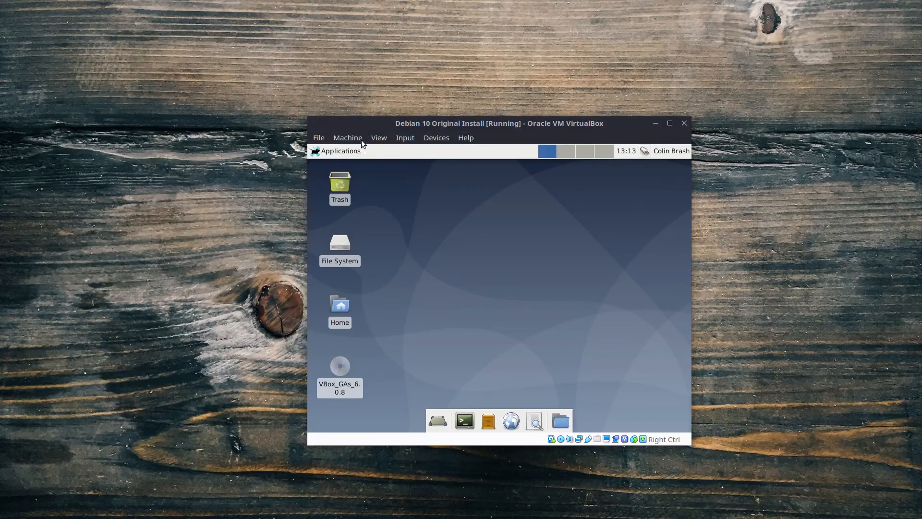
pyautogui.click(380, 138)
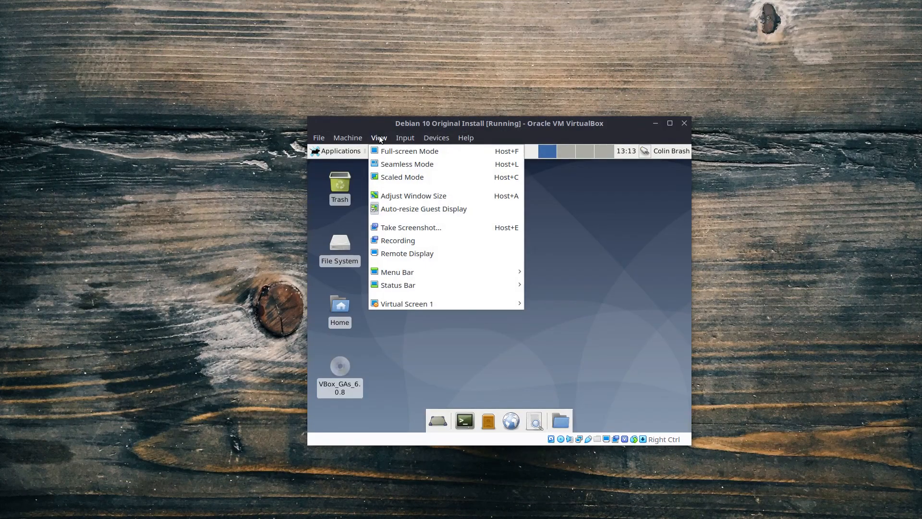
pyautogui.click(389, 149)
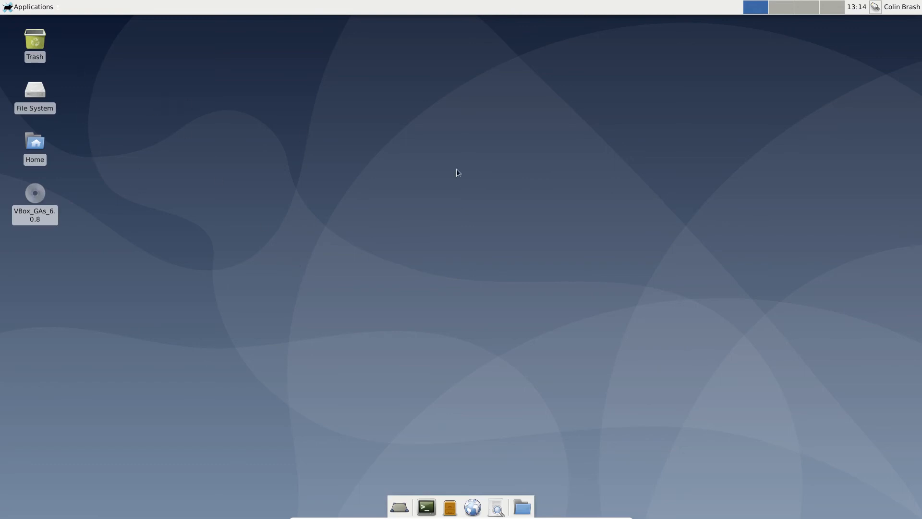
# Open a terminal, centre it, and run 'sudo nano /etc/apt/sources.list'.
pyautogui.click(426, 507)
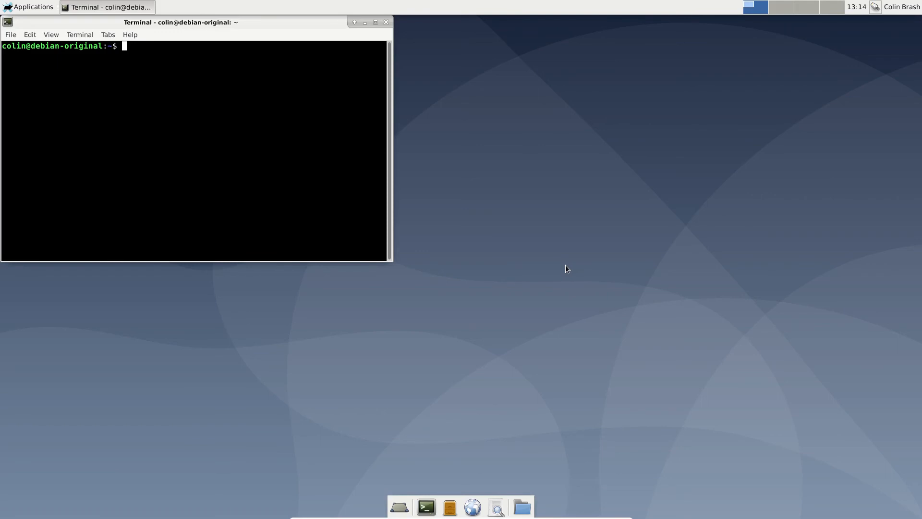
pyautogui.moveTo(257, 24); pyautogui.dragTo(465, 73)
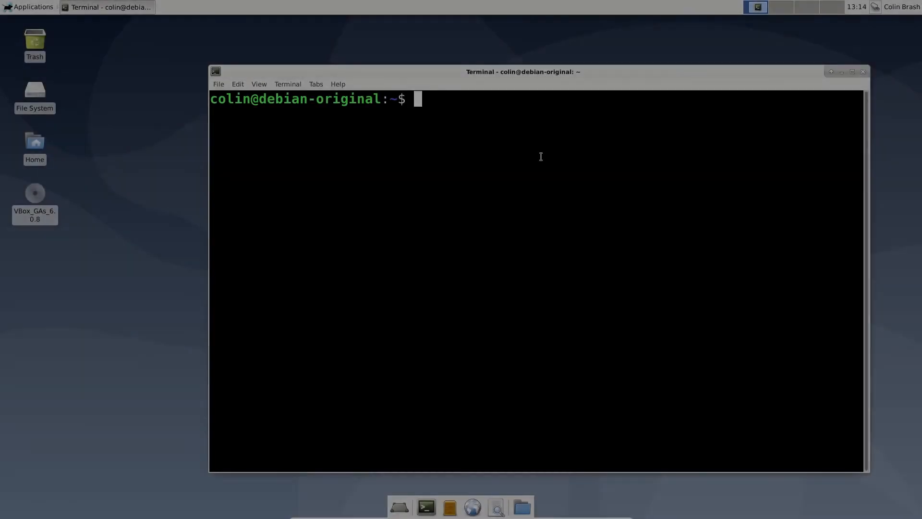
pyautogui.write('sud')
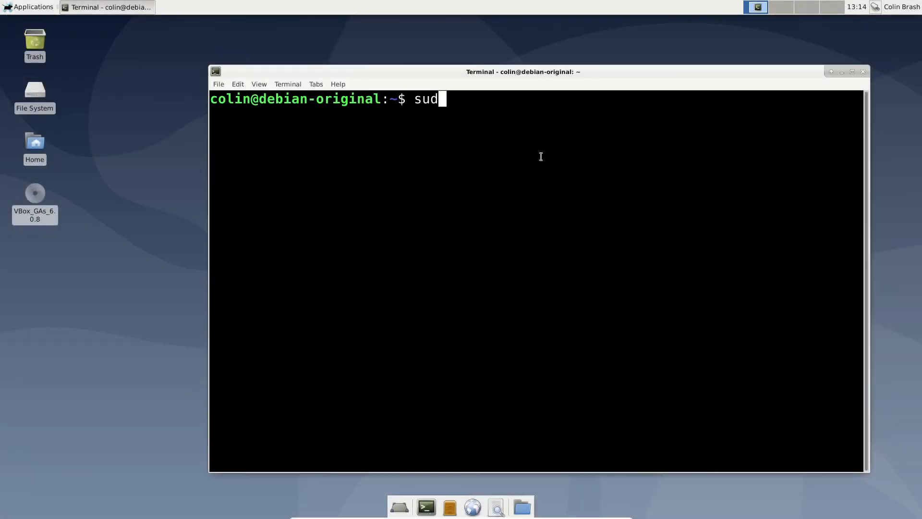
pyautogui.write('o nano ')
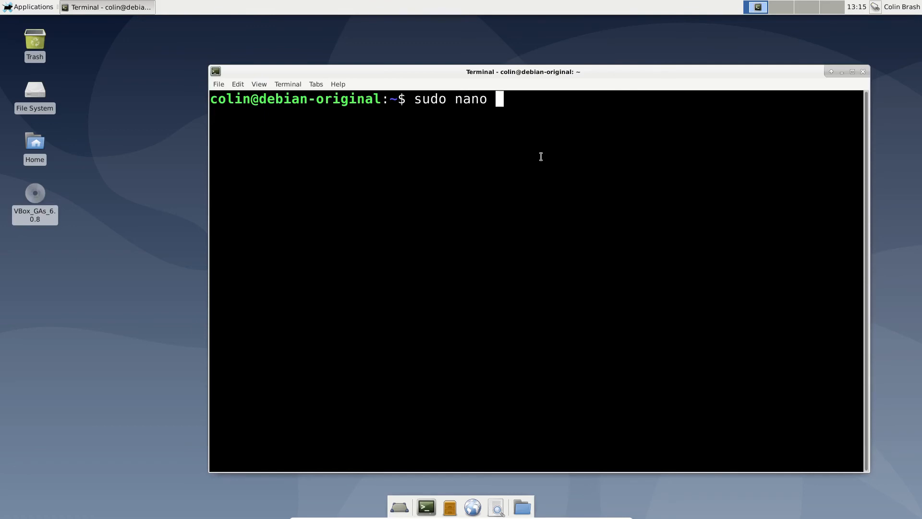
pyautogui.write('/etc/apt/')
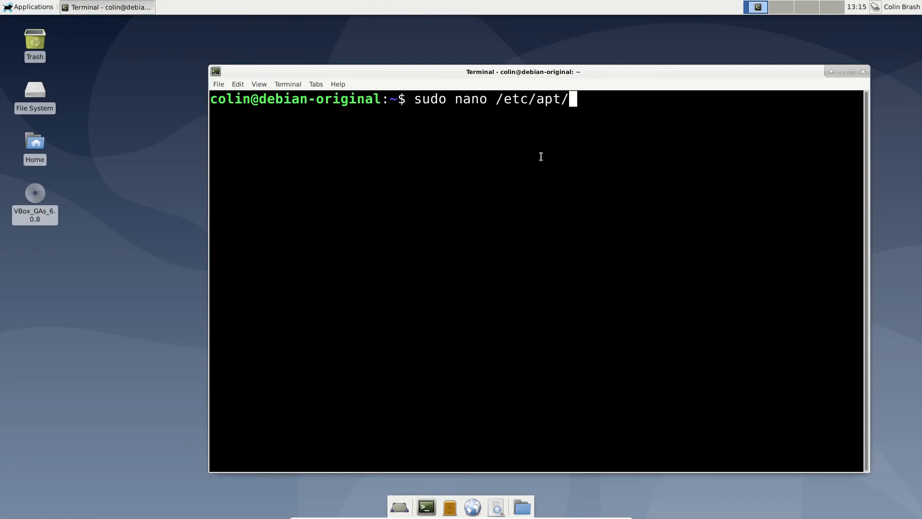
pyautogui.write('sour')
pyautogui.press('Tab')
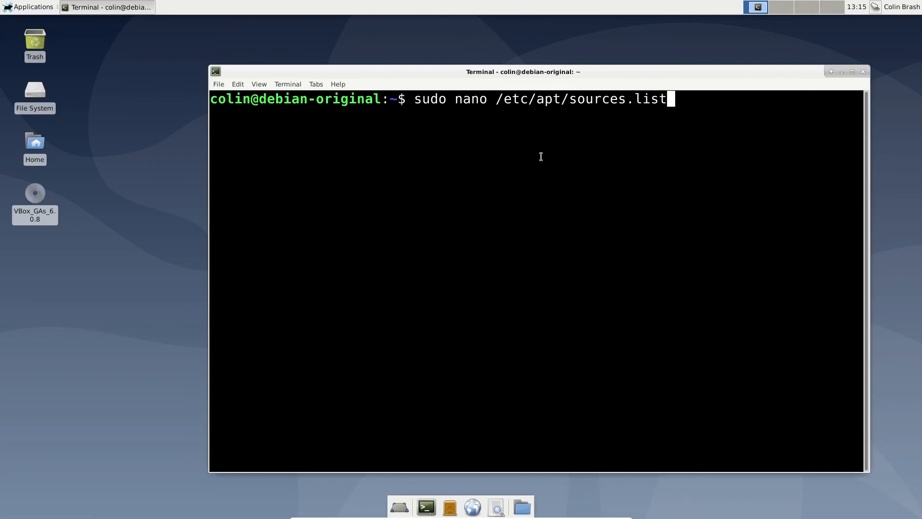
pyautogui.press('Return')
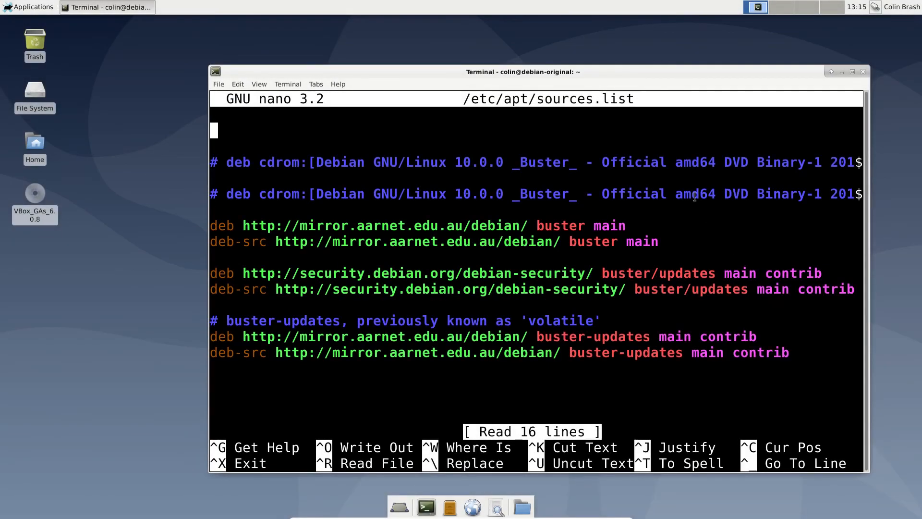
# Maximize the terminal and append 'contrib non-free' to the main deb and deb-src mirror lines.
pyautogui.doubleClick(653, 74)
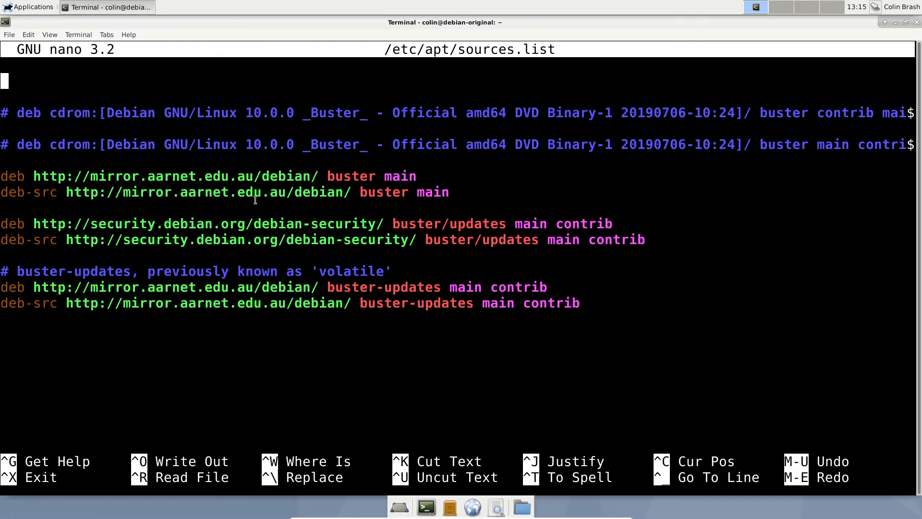
pyautogui.press('Down')
pyautogui.press('Down')
pyautogui.press('Down')
pyautogui.press('Down')
pyautogui.press('Down')
pyautogui.press('Down')
pyautogui.press('Right')
pyautogui.press('Right')
pyautogui.press('Right')
pyautogui.press('Right')
pyautogui.press('Right')
pyautogui.press('Right')
pyautogui.press('Right')
pyautogui.press('Right')
pyautogui.press('Right')
pyautogui.press('Right')
pyautogui.press('Right')
pyautogui.press('Right')
pyautogui.press('Right')
pyautogui.press('Right')
pyautogui.press('Right')
pyautogui.press('Right')
pyautogui.press('Right')
pyautogui.press('Right')
pyautogui.press('Right')
pyautogui.press('Right')
pyautogui.press('Right')
pyautogui.press('Right')
pyautogui.press('Right')
pyautogui.press('Right')
pyautogui.press('Right')
pyautogui.press('Right')
pyautogui.press('Right')
pyautogui.press('Right')
pyautogui.press('Right')
pyautogui.press('Right')
pyautogui.press('Right')
pyautogui.press('Right')
pyautogui.press('Right')
pyautogui.press('Right')
pyautogui.press('Right')
pyautogui.press('Right')
pyautogui.press('Right')
pyautogui.press('Right')
pyautogui.press('Right')
pyautogui.press('Right')
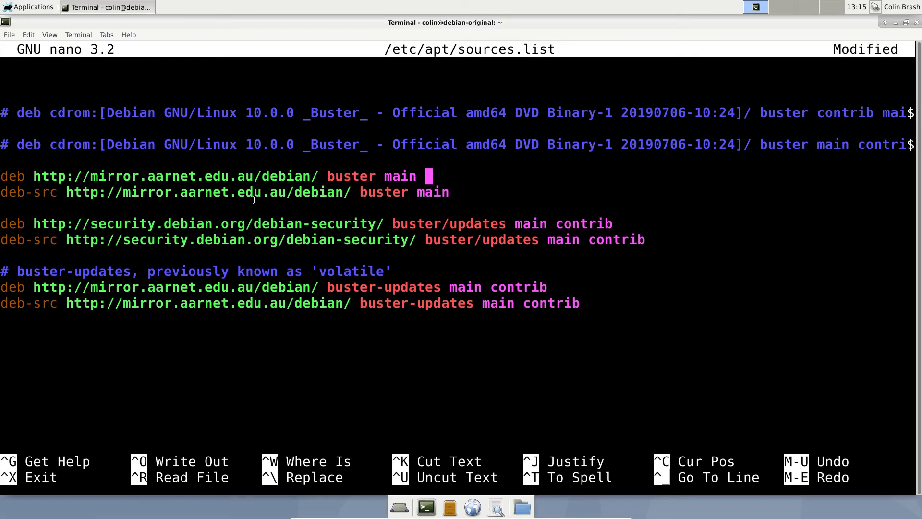
pyautogui.write('contrib')
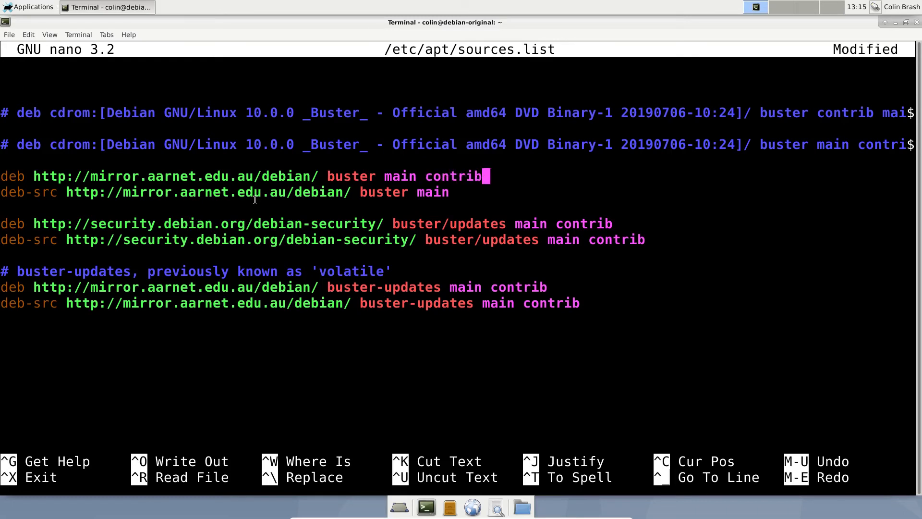
pyautogui.write(' non')
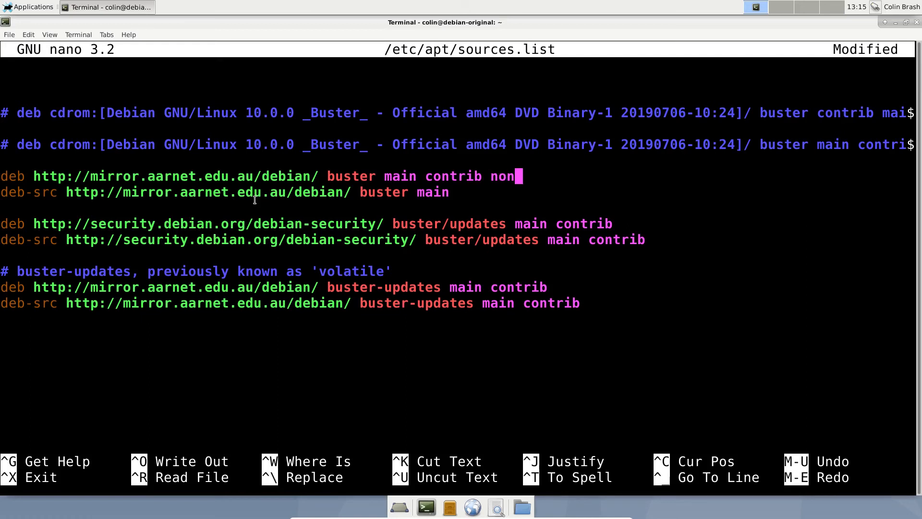
pyautogui.write('-free')
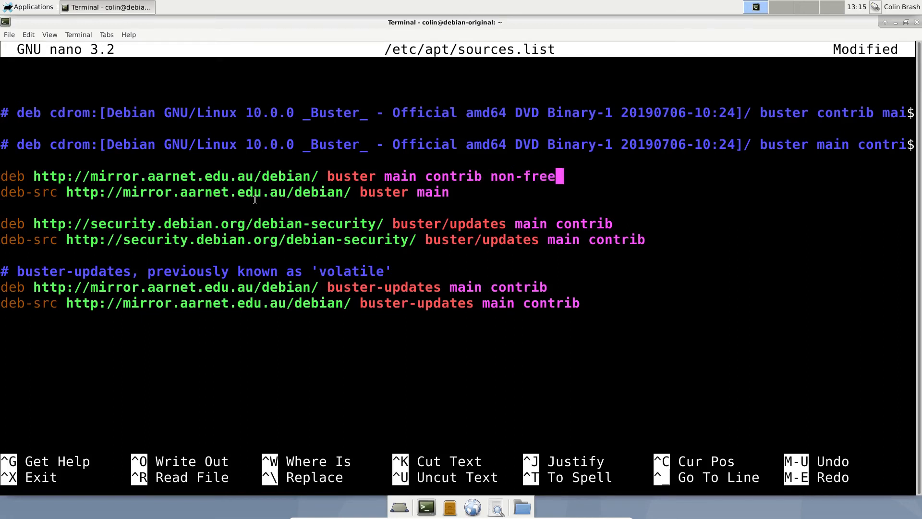
pyautogui.press('Down')
pyautogui.write('contrib no')
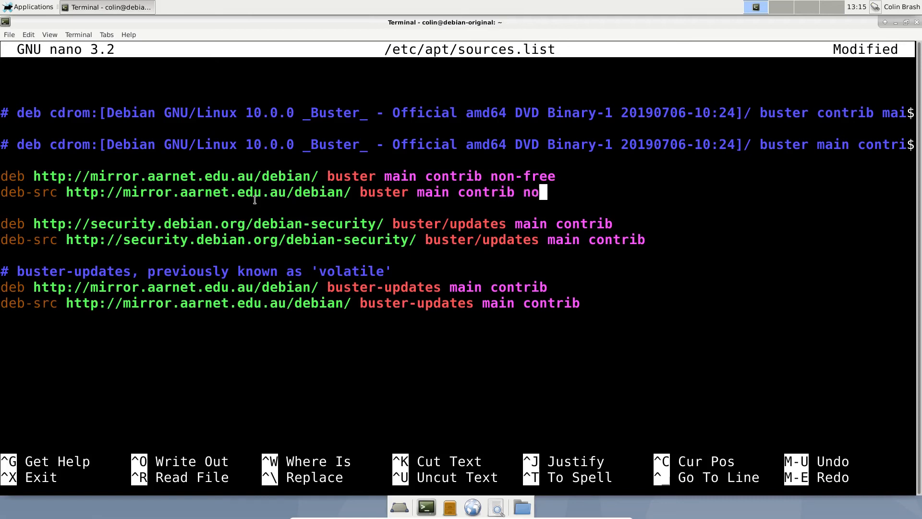
pyautogui.write('n-free')
# Append 'non-free' to the security and buster-updates lines and save sources.list.
pyautogui.press('Down')
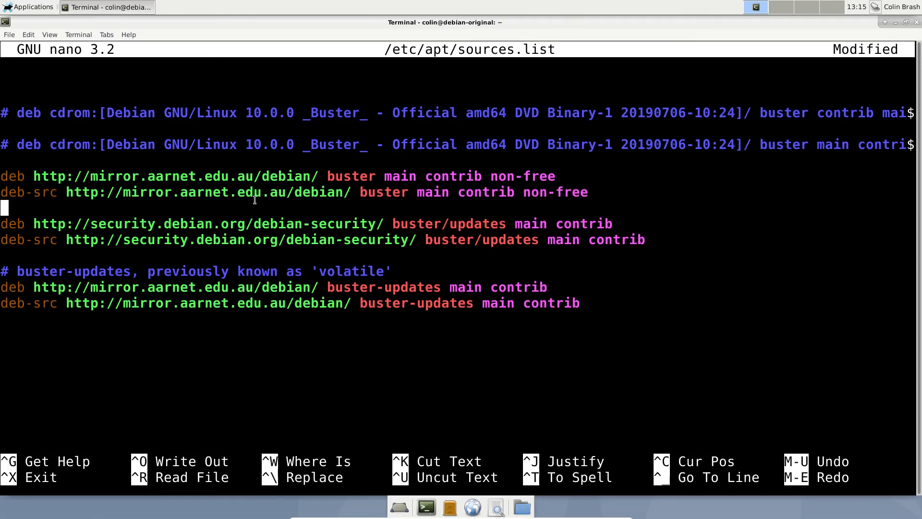
pyautogui.press('Down')
pyautogui.press('Right')
pyautogui.press('Right')
pyautogui.press('Right')
pyautogui.write('non')
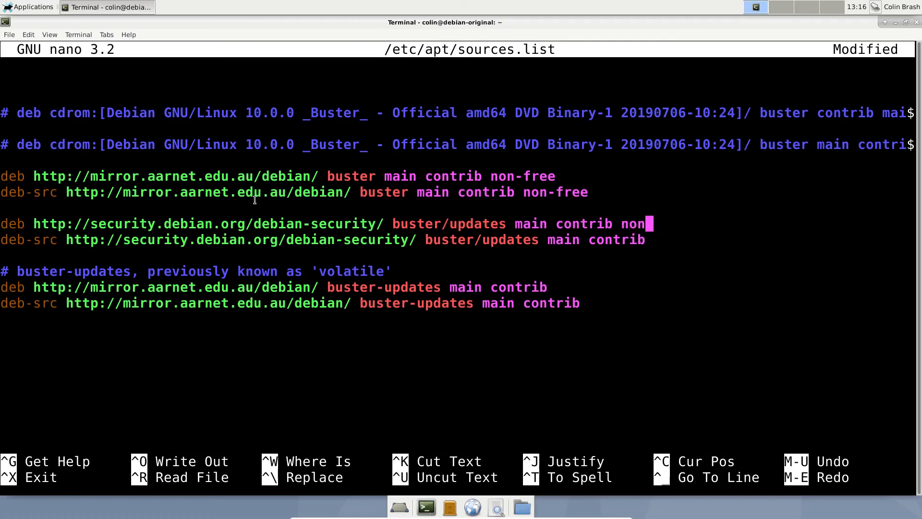
pyautogui.write('-free')
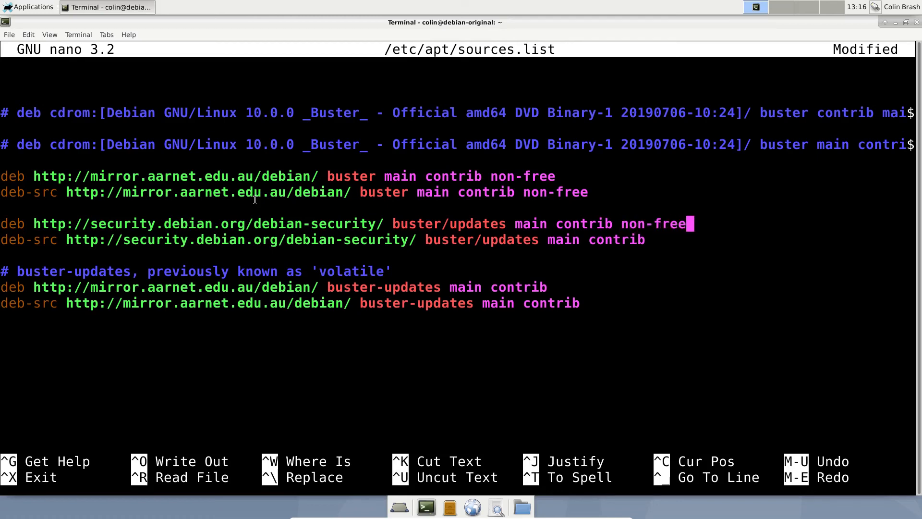
pyautogui.press('Down')
pyautogui.write('non-free')
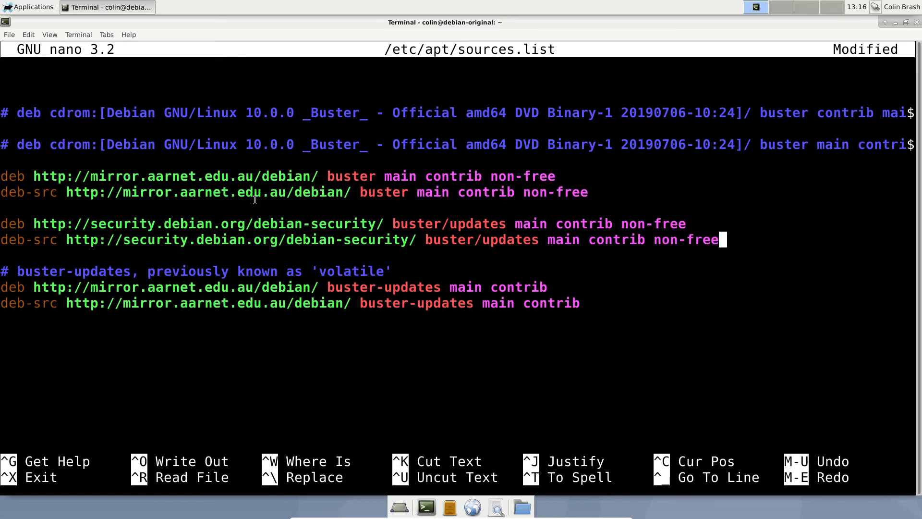
pyautogui.press('Down')
pyautogui.press('Down')
pyautogui.press('Down')
pyautogui.write('non-free')
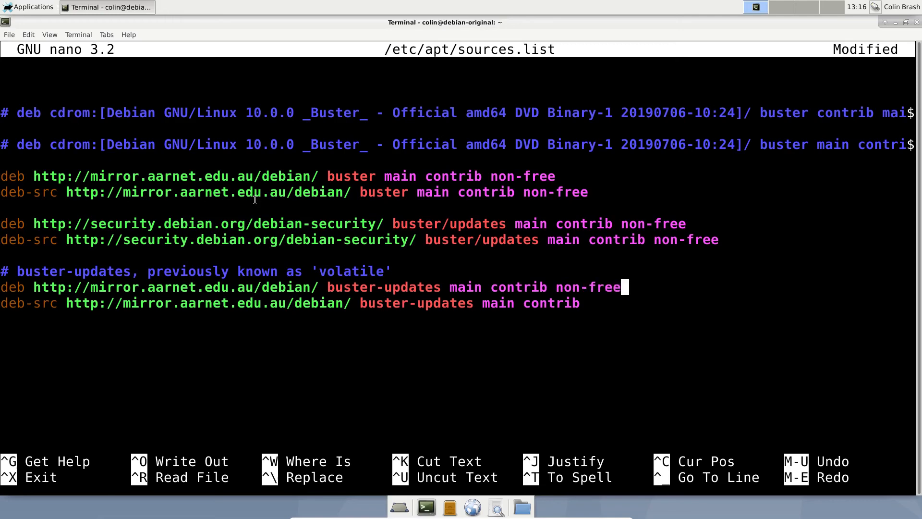
pyautogui.press('Down')
pyautogui.write('non-free')
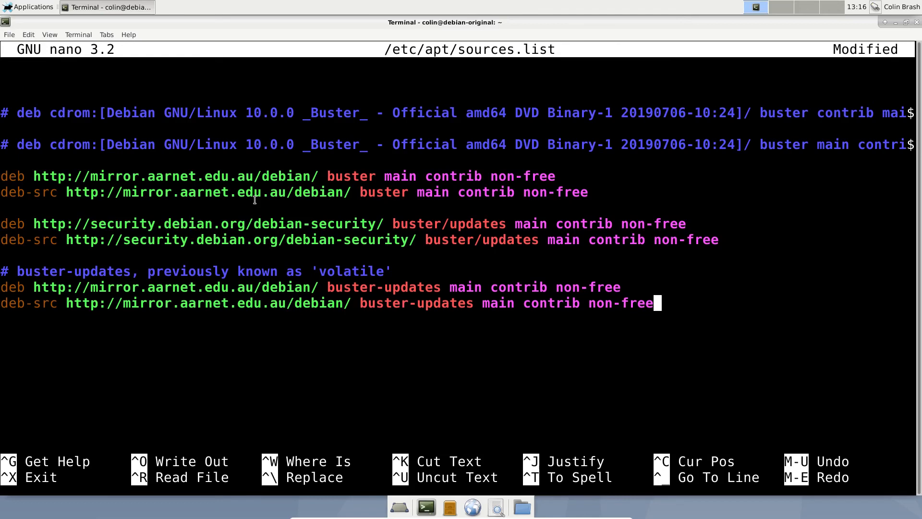
pyautogui.hotkey('ctrl', 'o')
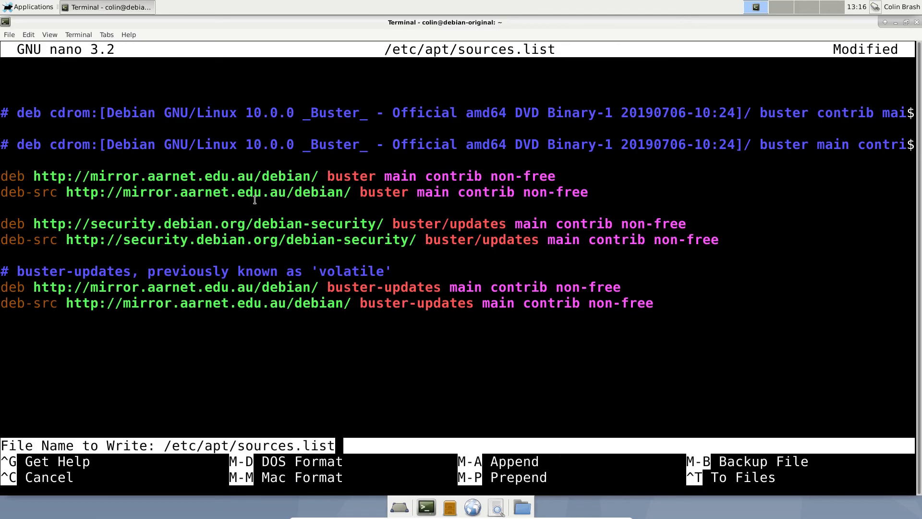
pyautogui.press('Return')
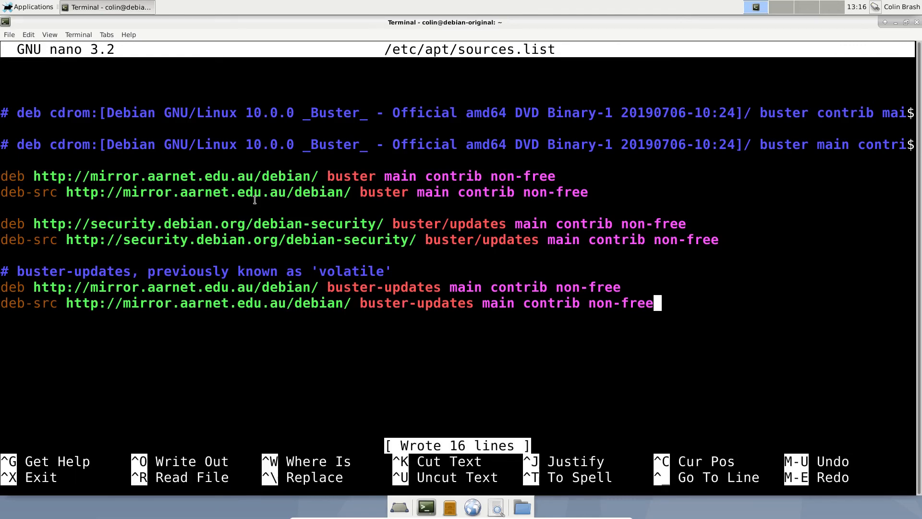
# Exit nano and run 'sudo apt update' to fetch the contrib and non-free package lists.
pyautogui.hotkey('ctrl', 'x')
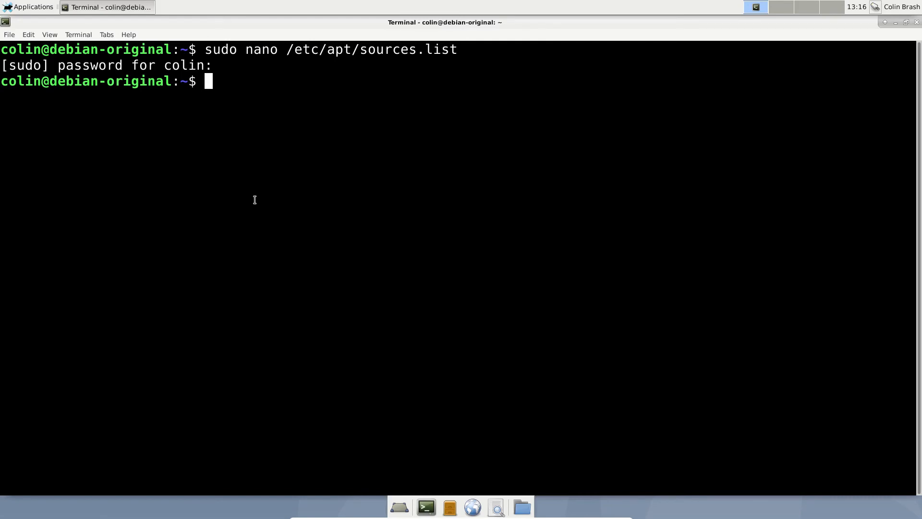
pyautogui.write('sudo apt update')
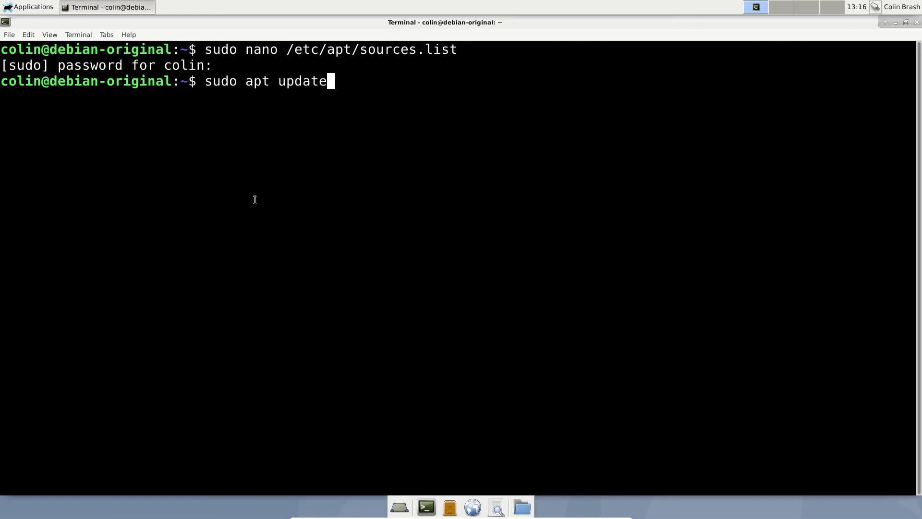
pyautogui.press('Return')
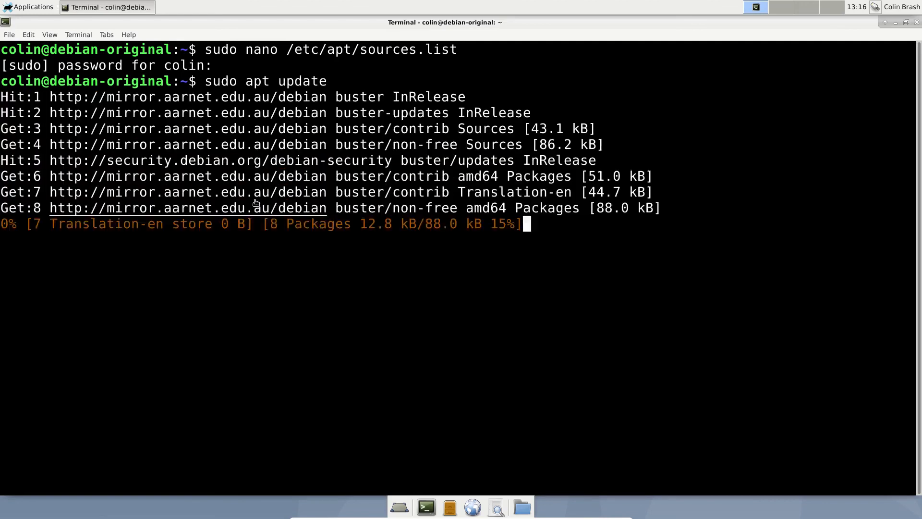